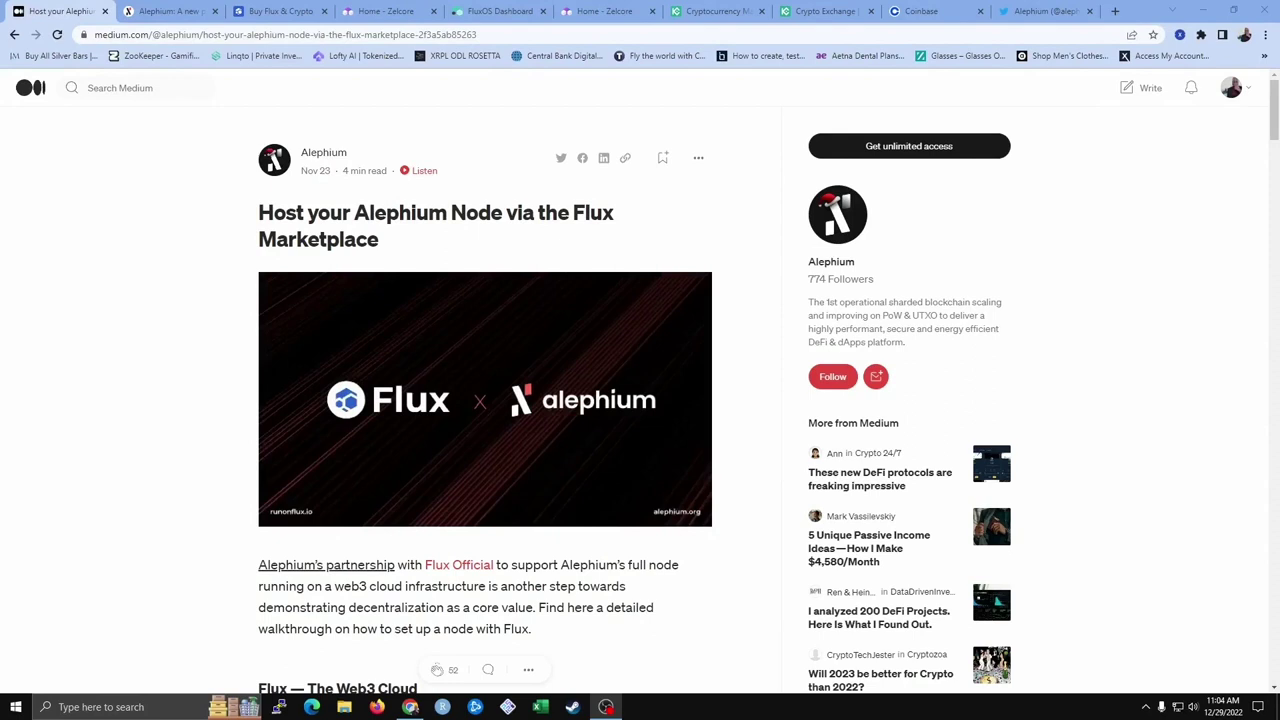
Follow the tutorial's 'zelcore wallet' link to zelcore.io and bring up the Windows download options
{"action": "left_click", "coordinate": [170, 12]}
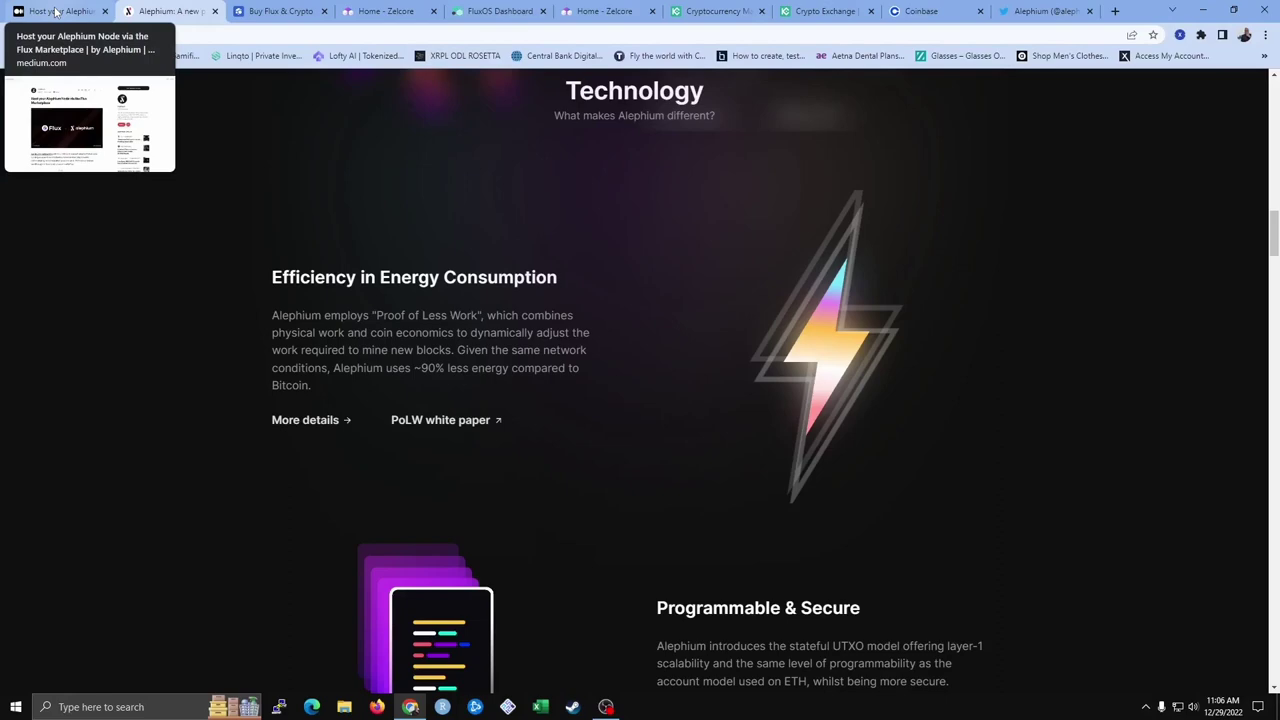
{"action": "left_click", "coordinate": [57, 12]}
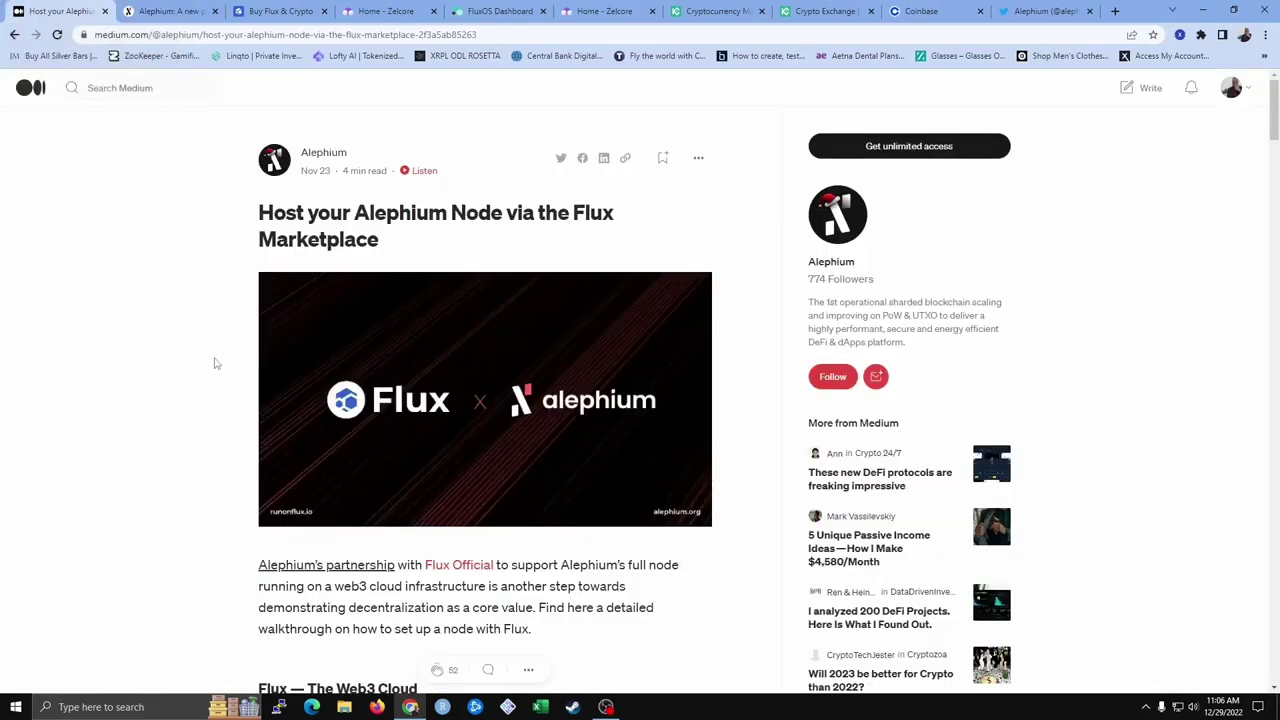
{"action": "scroll", "coordinate": [213, 363], "scroll_direction": "down", "scroll_amount": 9}
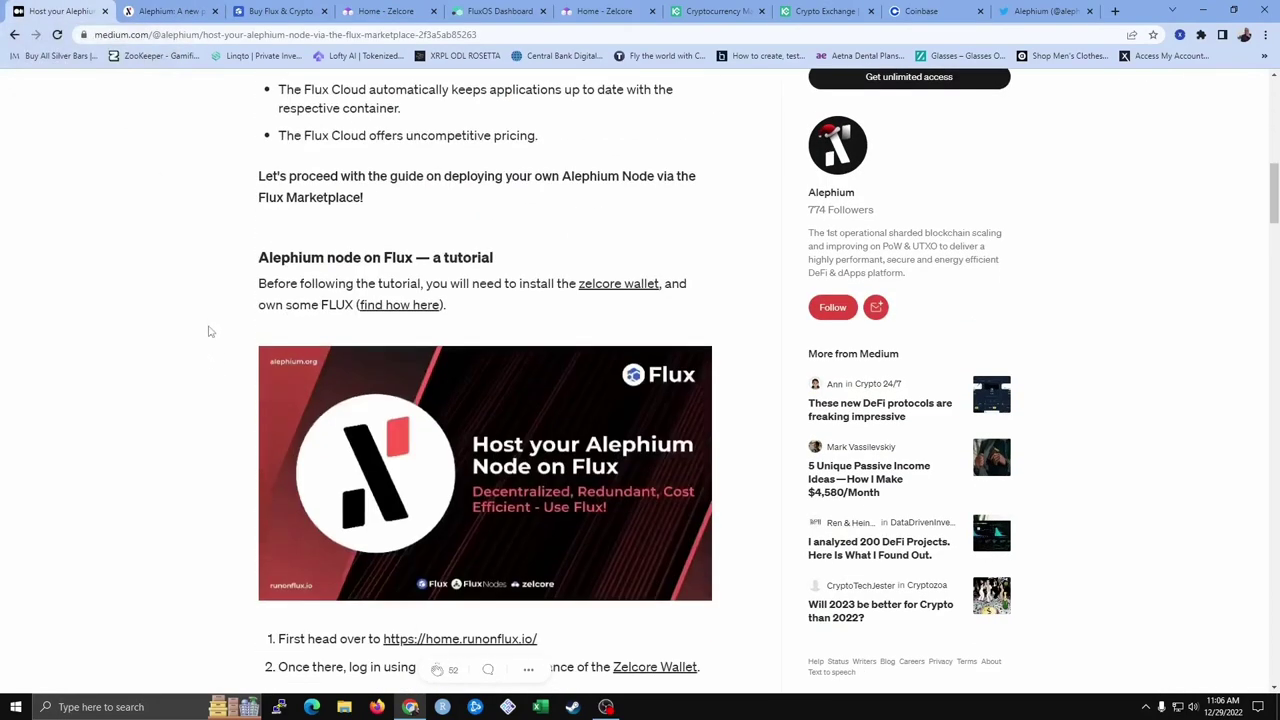
{"action": "left_click", "coordinate": [618, 287]}
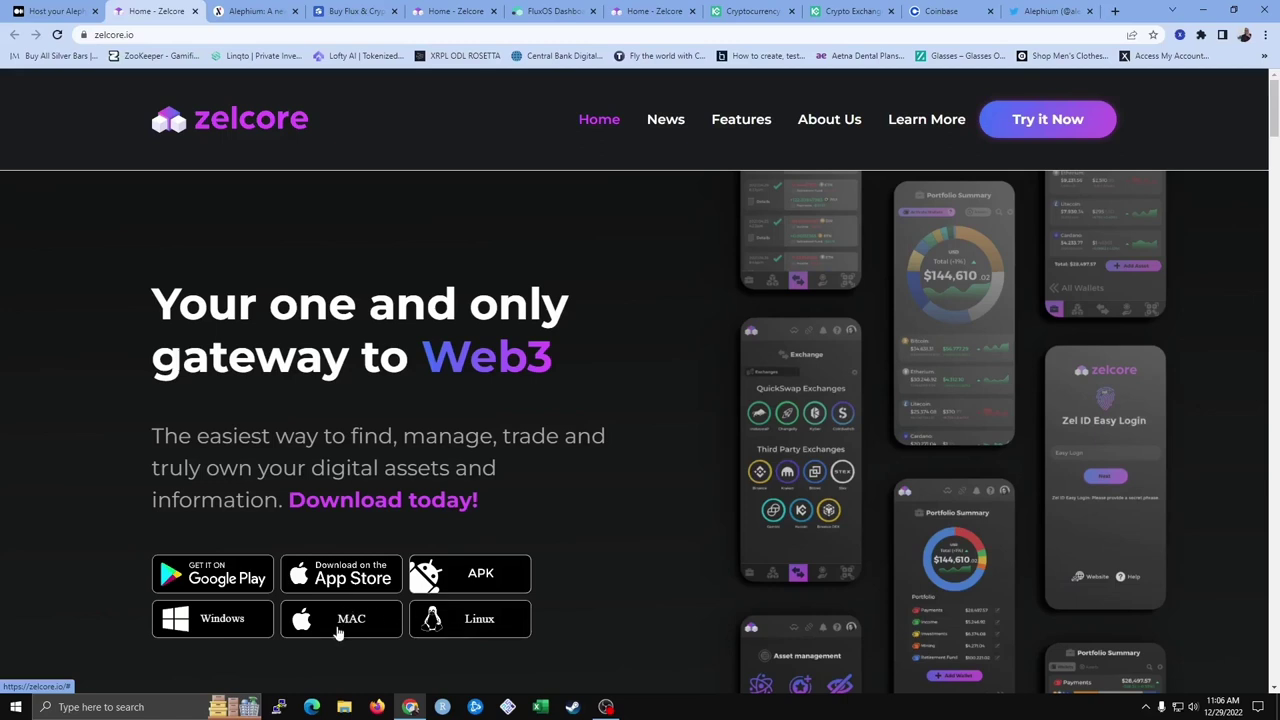
{"action": "left_click", "coordinate": [203, 628]}
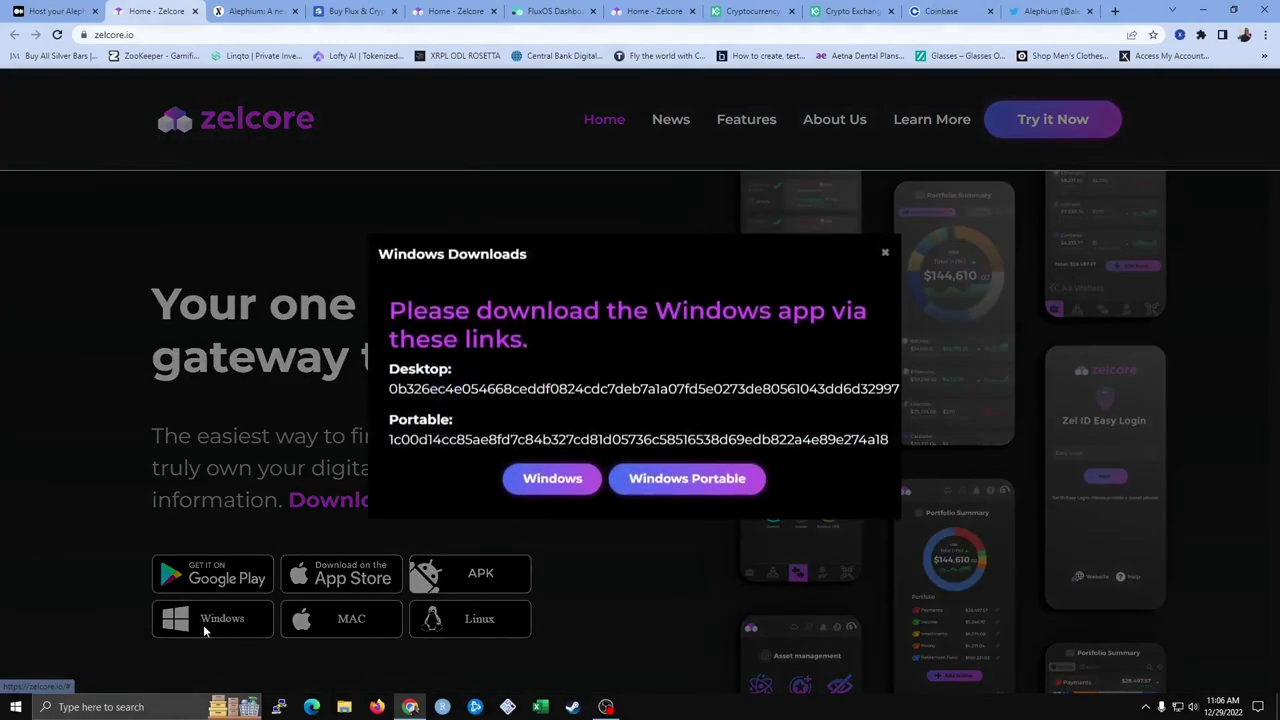
Download the Windows desktop Zelcore app and run the downloaded zelcore (1).exe
{"action": "left_click", "coordinate": [540, 485]}
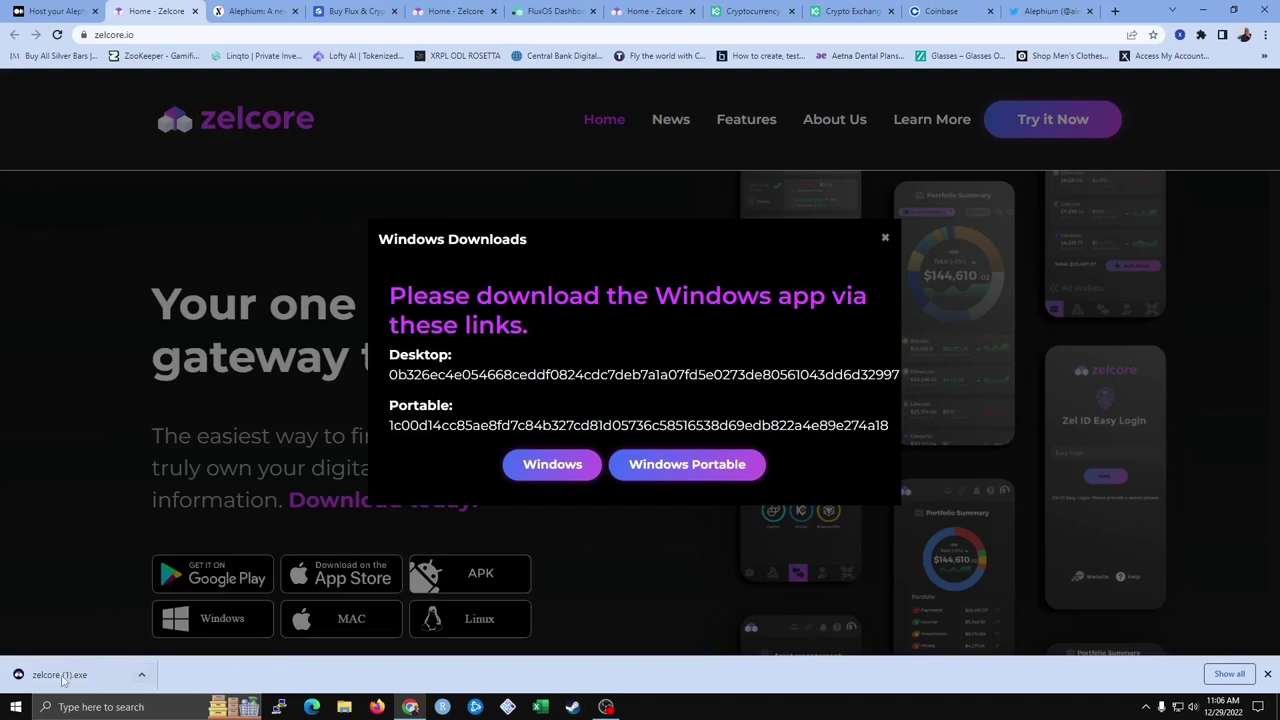
{"action": "left_click", "coordinate": [113, 677]}
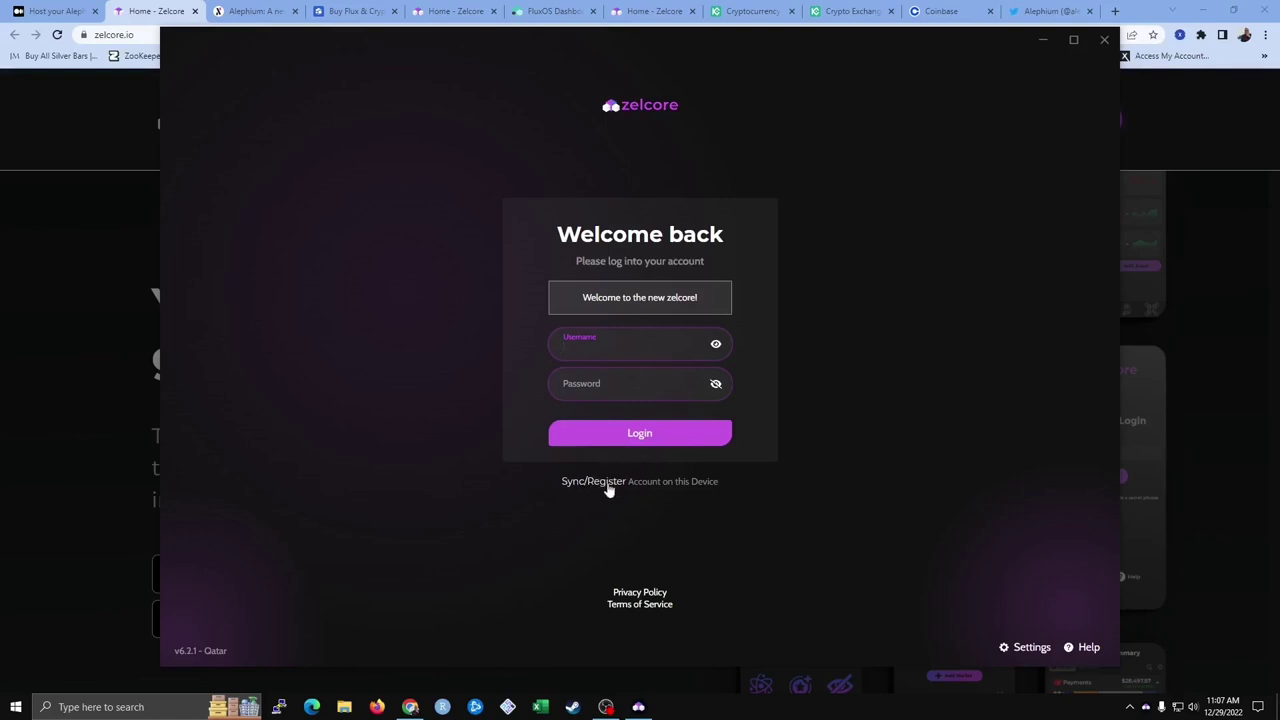
Register a Zelcore account with a new username and matching password, confirming the credentials are backed up
{"action": "left_click", "coordinate": [600, 482]}
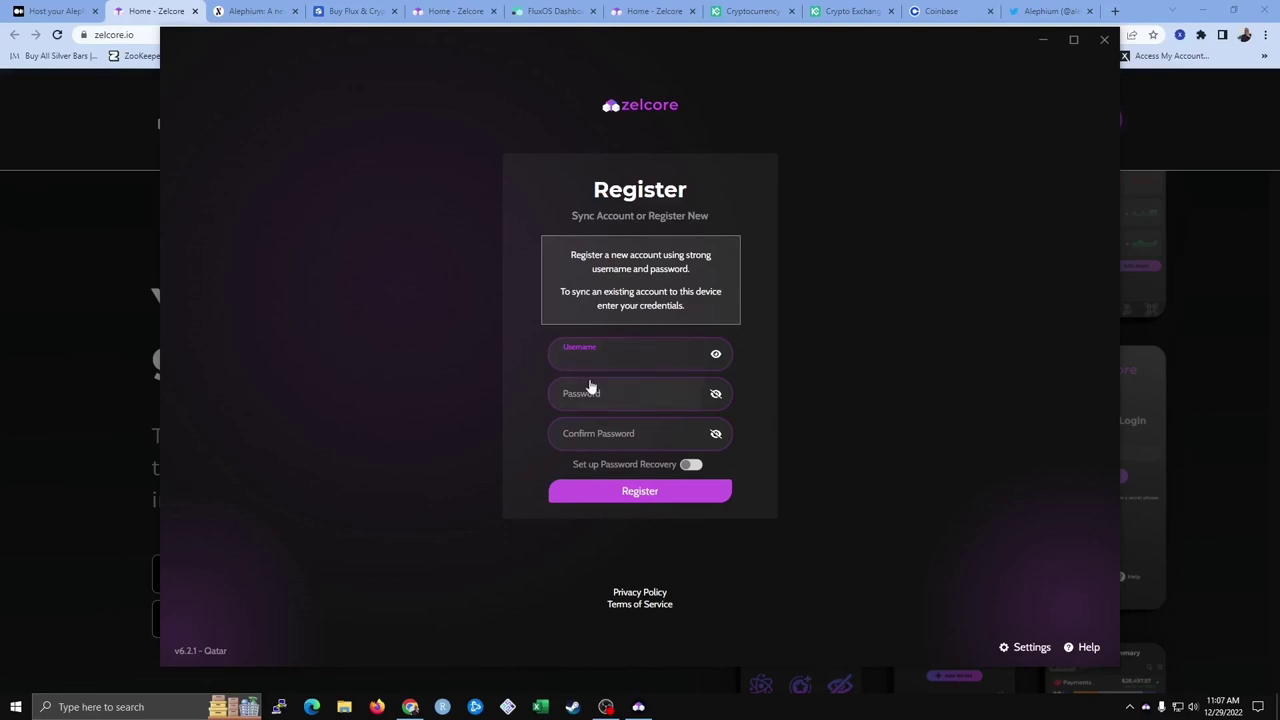
{"action": "type", "text": "LeftyChris13"}
{"action": "type", "text": "***********"}
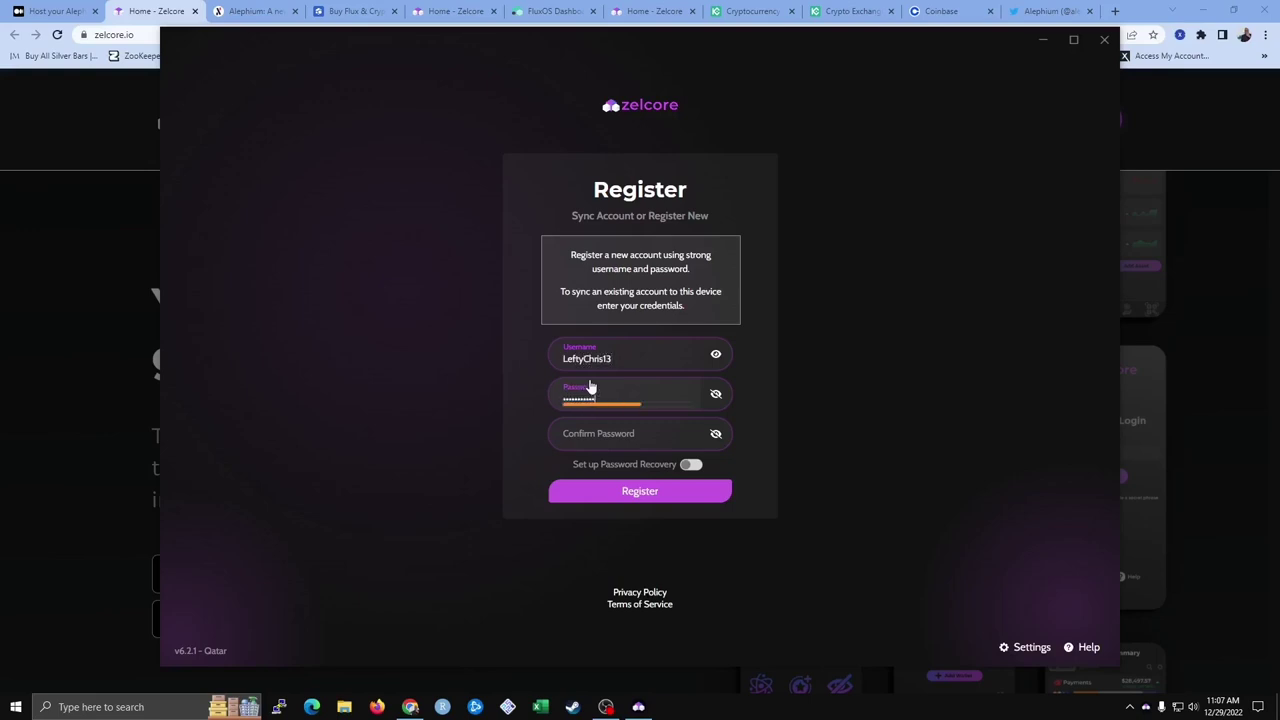
{"action": "key", "text": "Tab"}
{"action": "type", "text": "***********"}
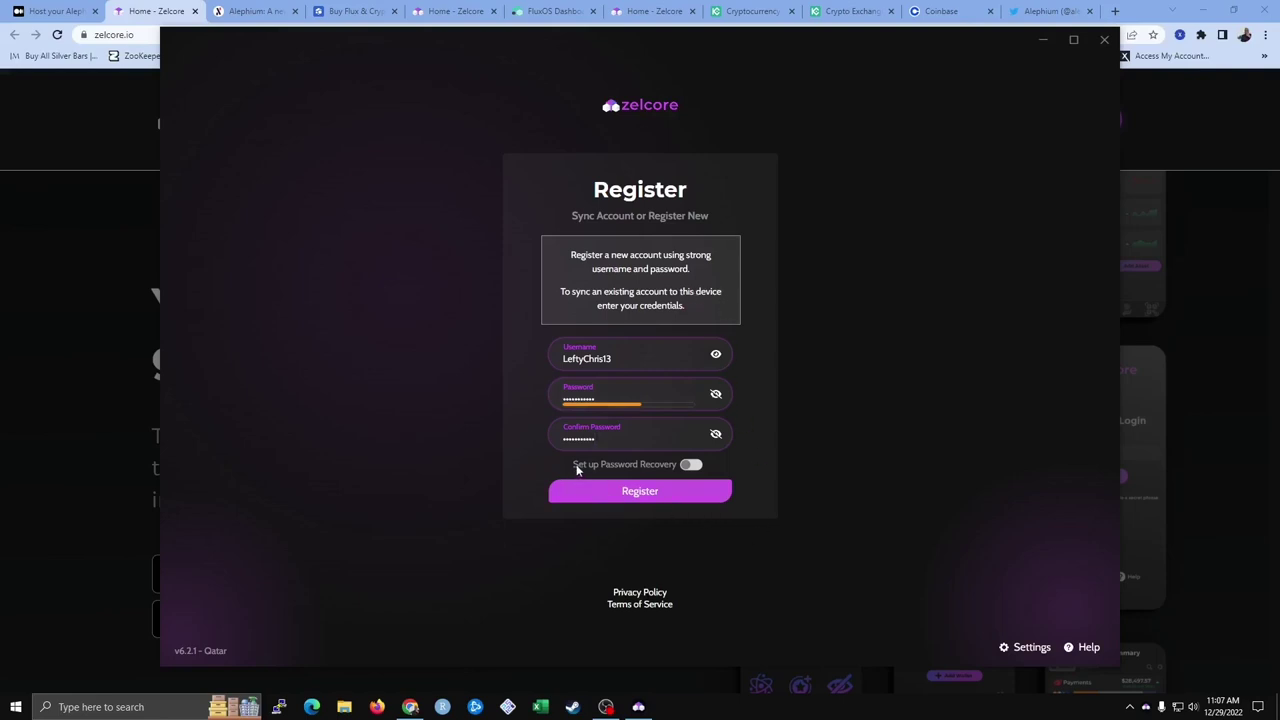
{"action": "left_click", "coordinate": [688, 466]}
{"action": "left_click", "coordinate": [651, 505]}
{"action": "left_click", "coordinate": [724, 448]}
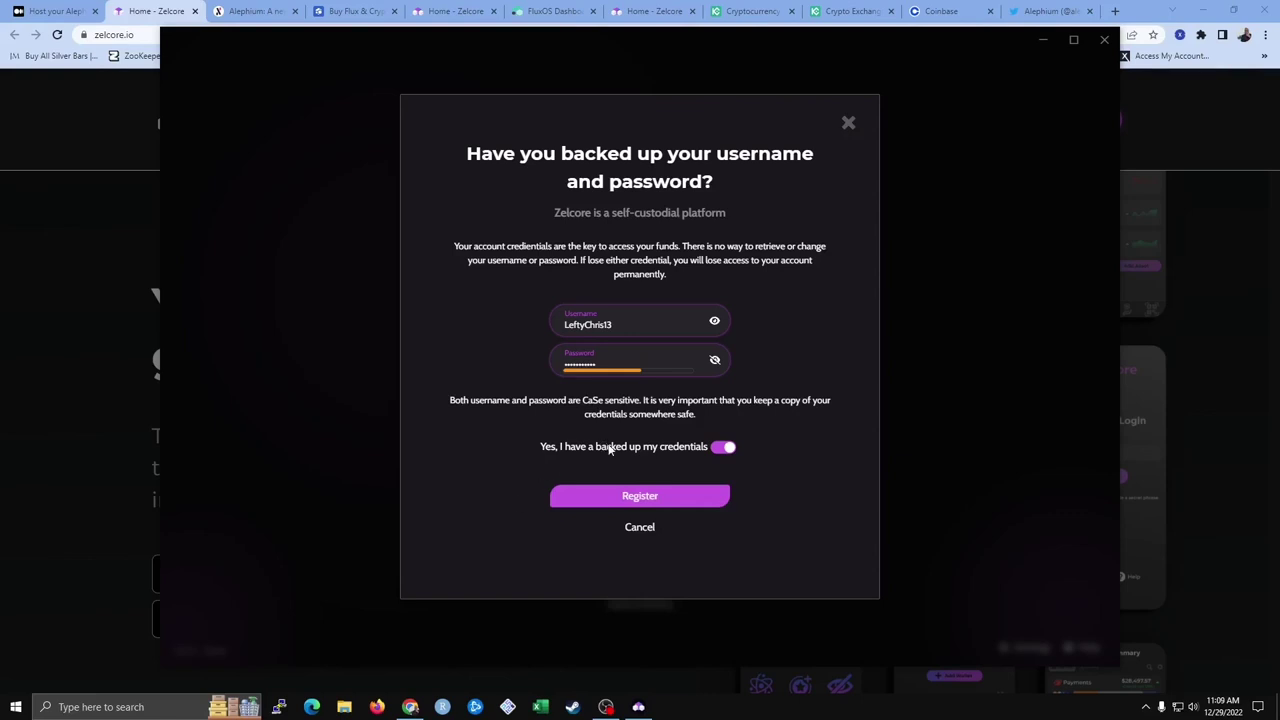
{"action": "left_click", "coordinate": [610, 495]}
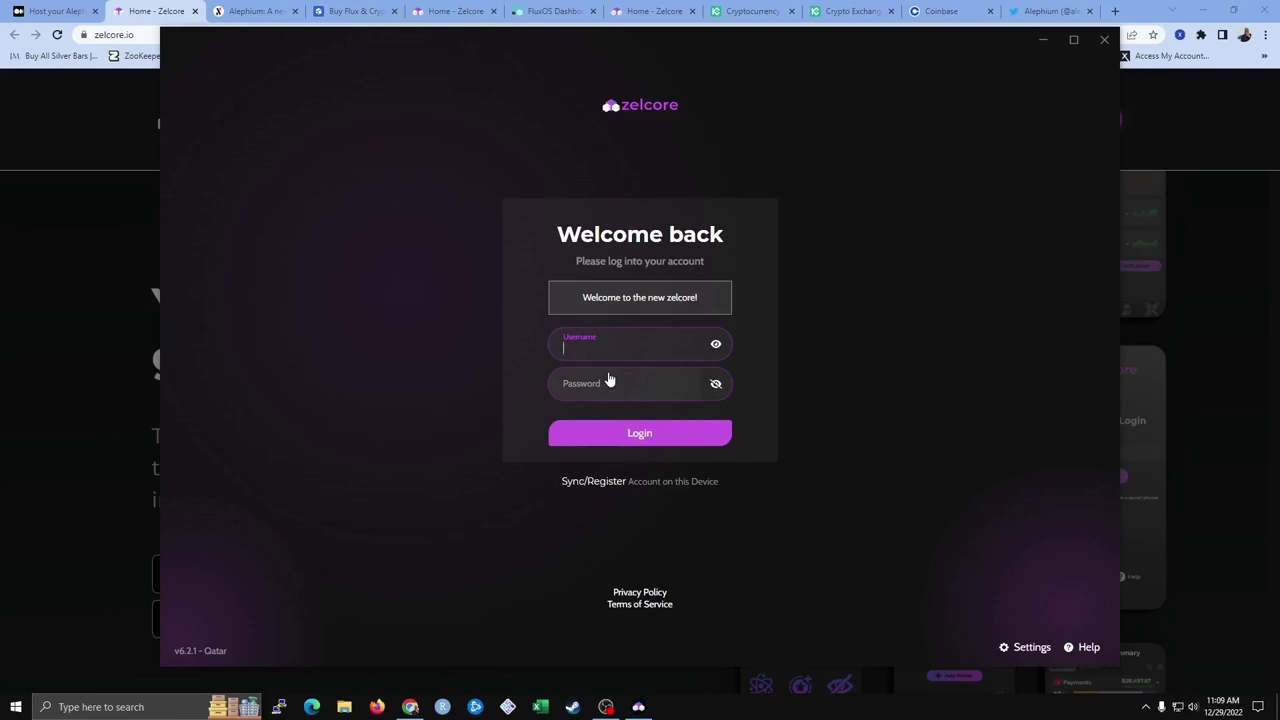
Log into the new Zelcore account with its username and password, then return to the Flux site
{"action": "type", "text": "LeftyChris13"}
{"action": "left_click", "coordinate": [610, 380]}
{"action": "type", "text": "••••••••••"}
{"action": "key", "text": "Return"}
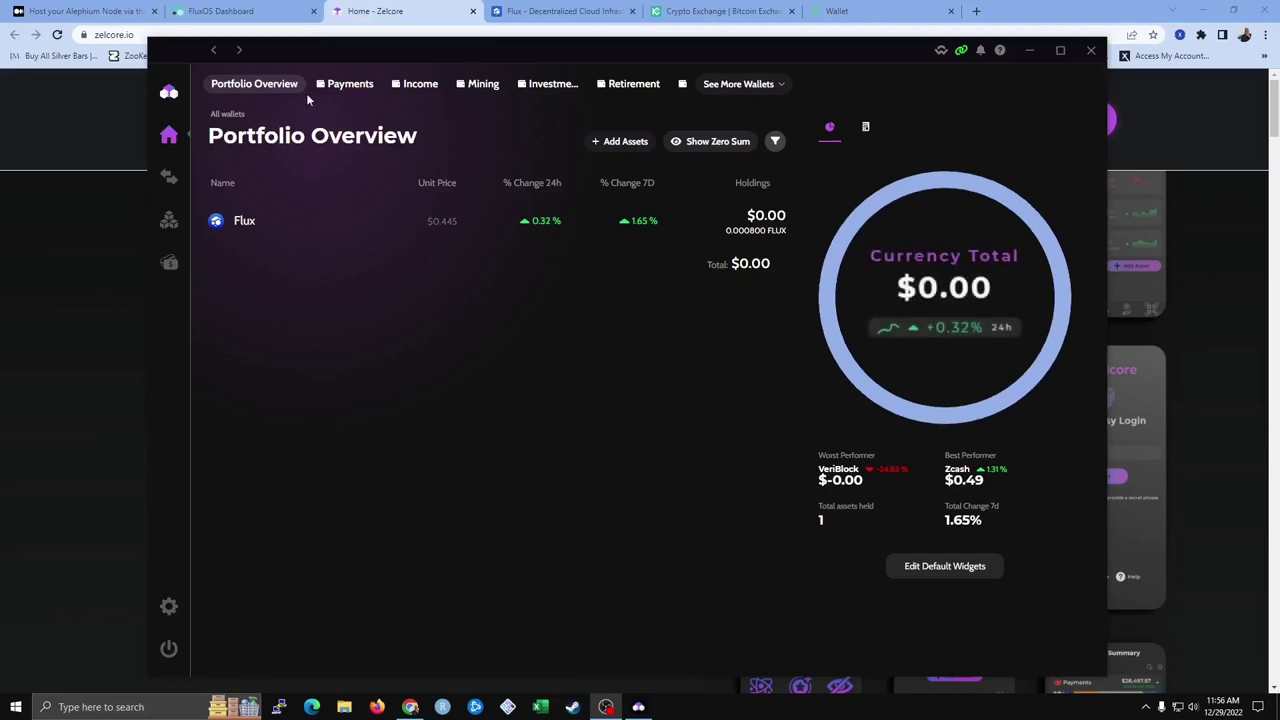
{"action": "left_click", "coordinate": [517, 13]}
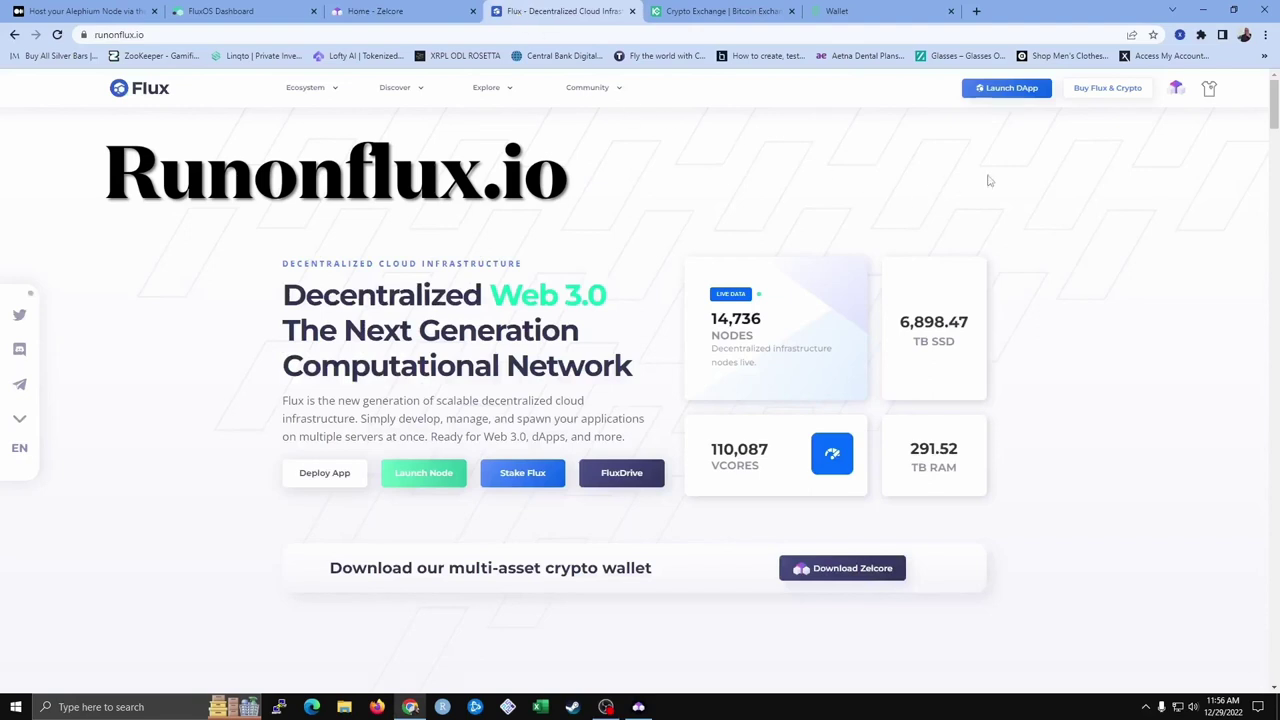
Enter a 20 USD spend on the Buy Flux & Crypto page, quoting 43.45 FLUX
{"action": "left_click", "coordinate": [1108, 90]}
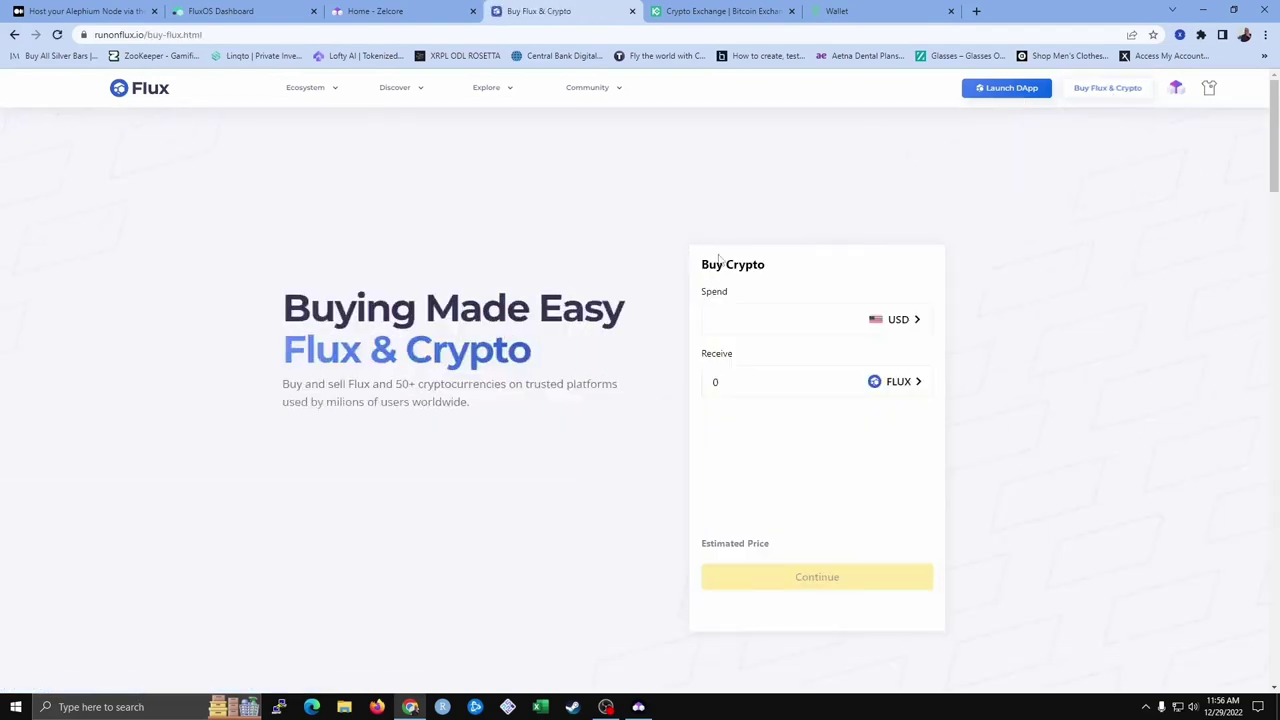
{"action": "left_click", "coordinate": [756, 321]}
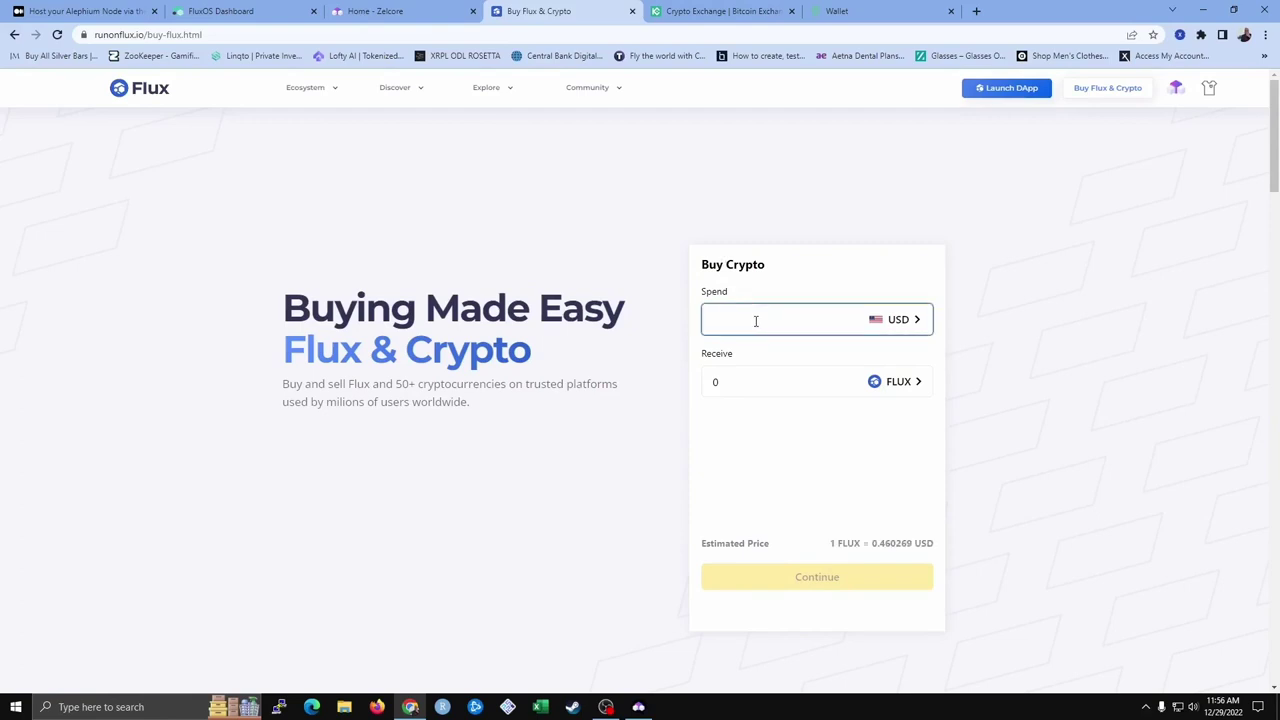
{"action": "type", "text": "20"}
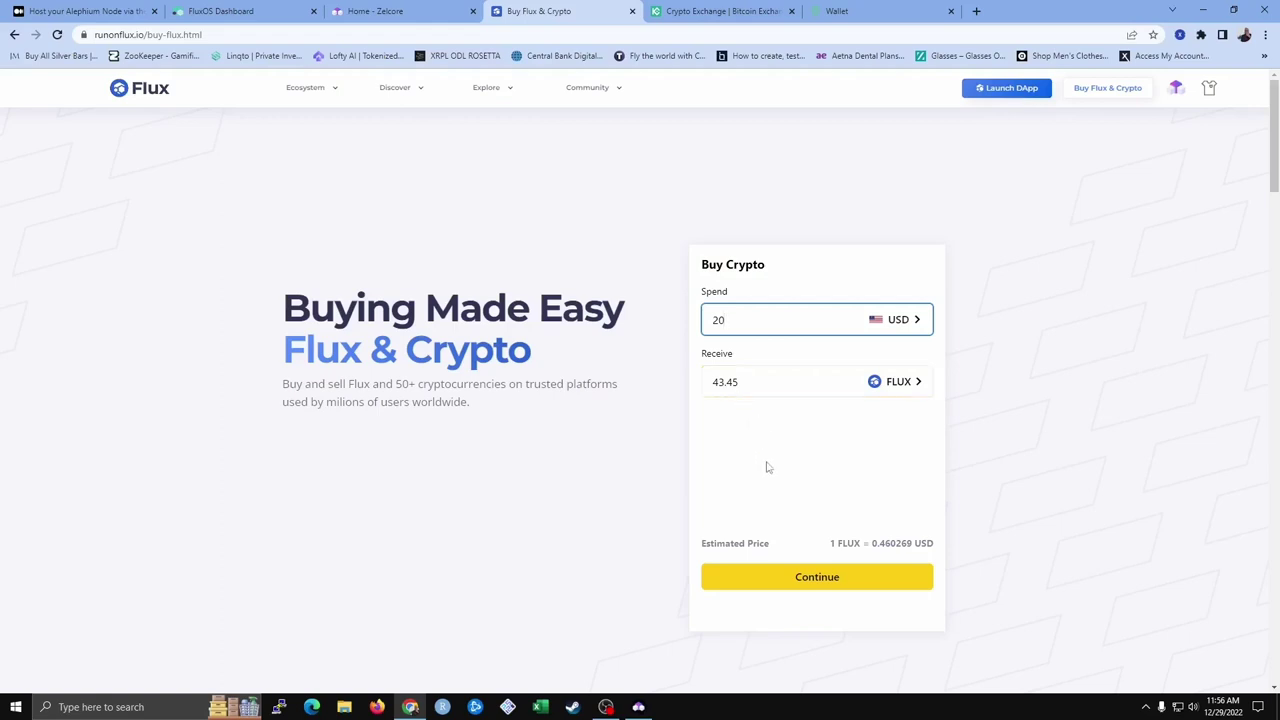
Continue to the Enter Wallet Address step, check the network list, then go to KuCoin's FLUX withdrawal page
{"action": "left_click", "coordinate": [781, 580]}
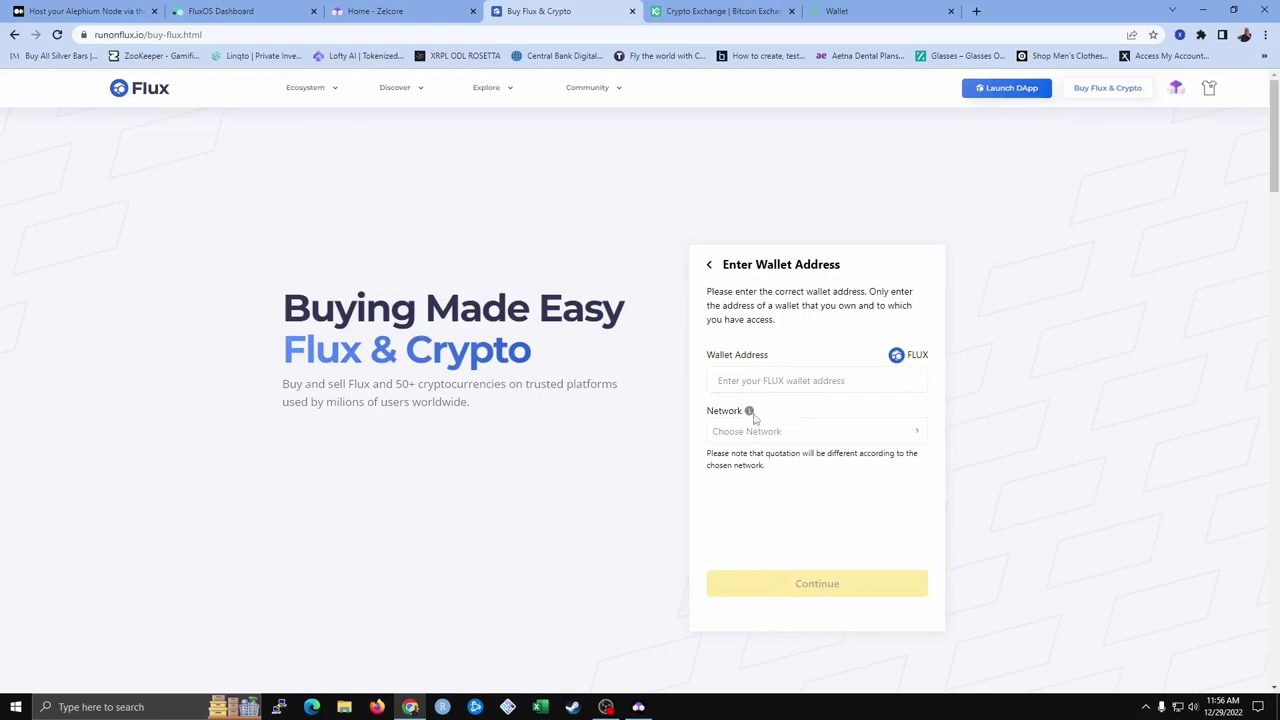
{"action": "left_click", "coordinate": [755, 432]}
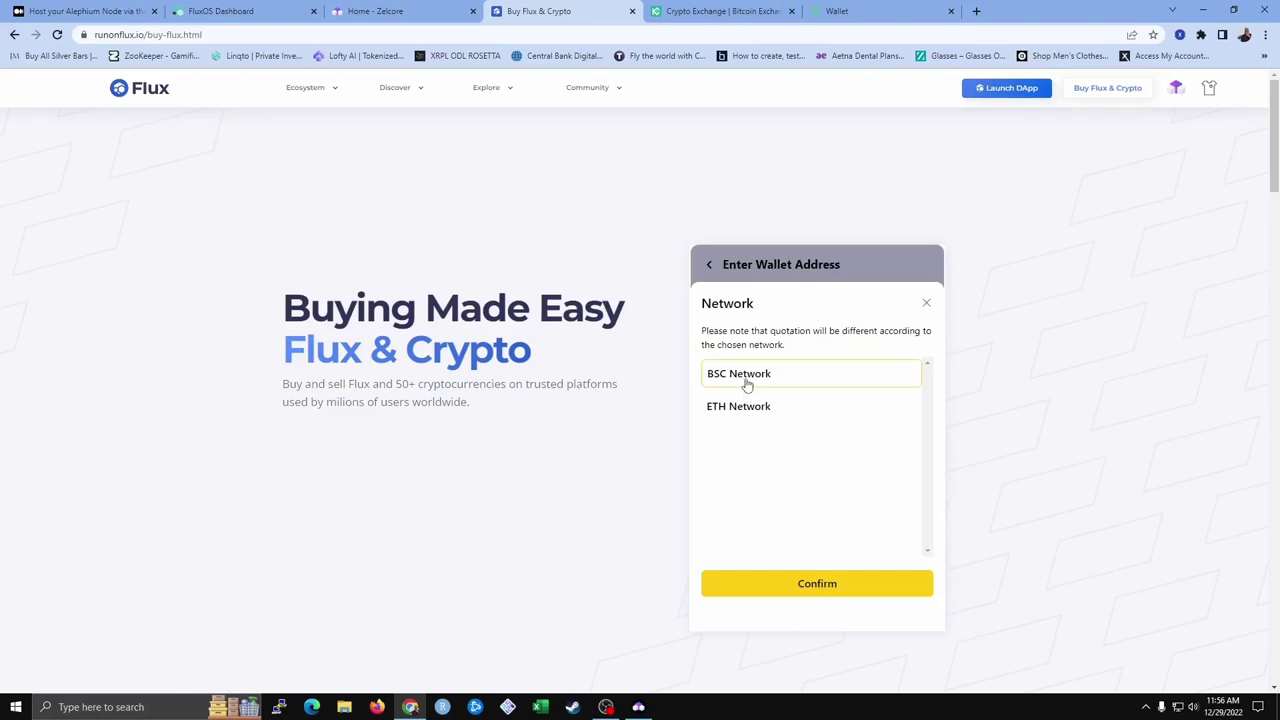
{"action": "left_click", "coordinate": [925, 306]}
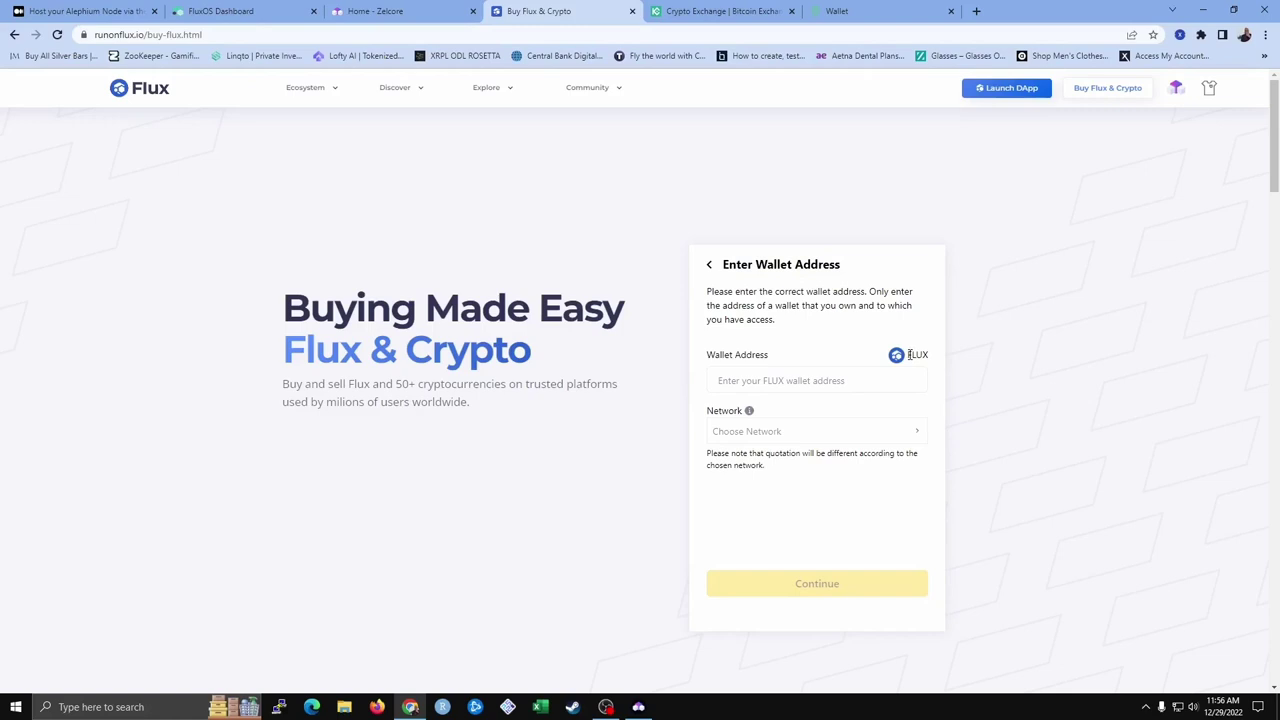
{"action": "left_click", "coordinate": [697, 7]}
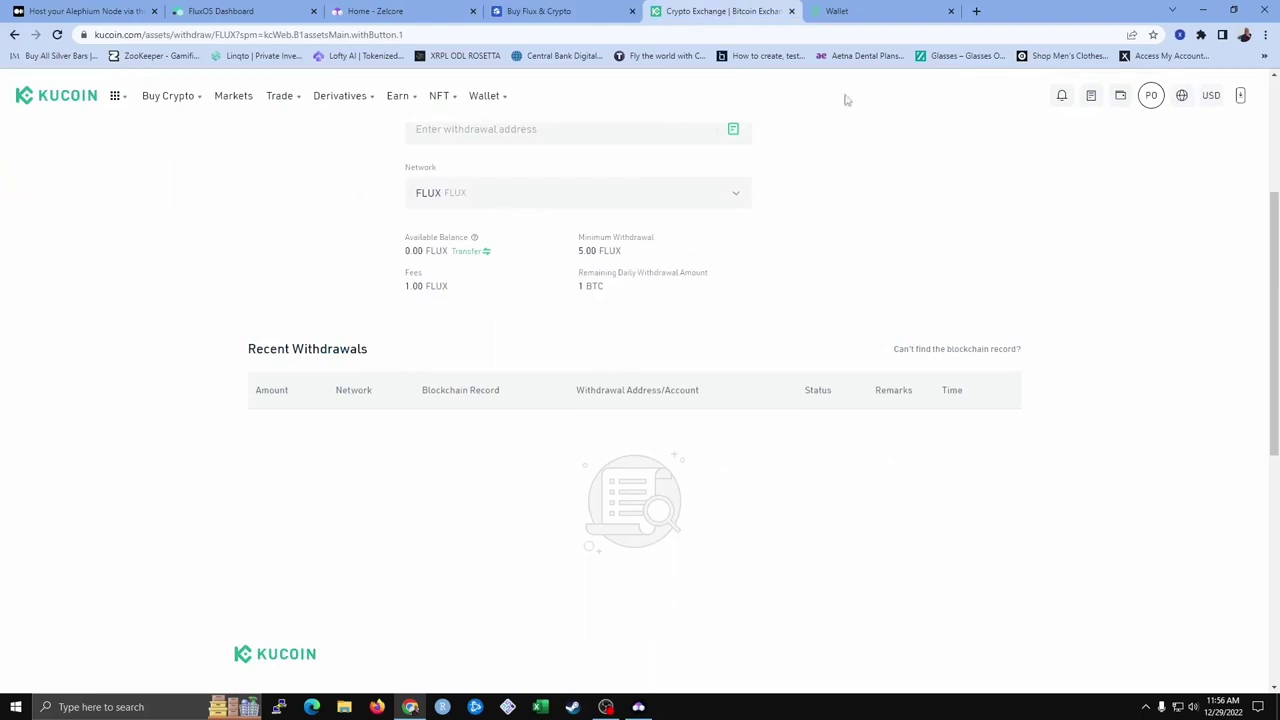
{"action": "left_click", "coordinate": [840, 12]}
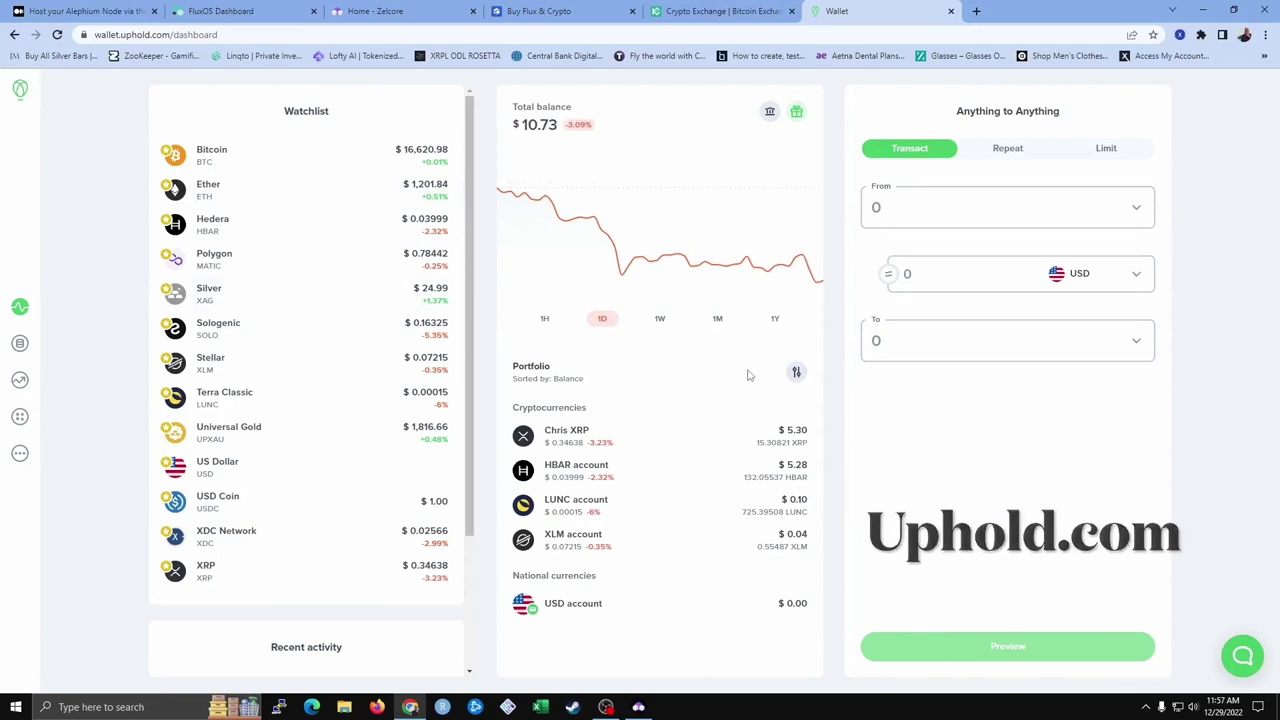
{"action": "left_click", "coordinate": [729, 326]}
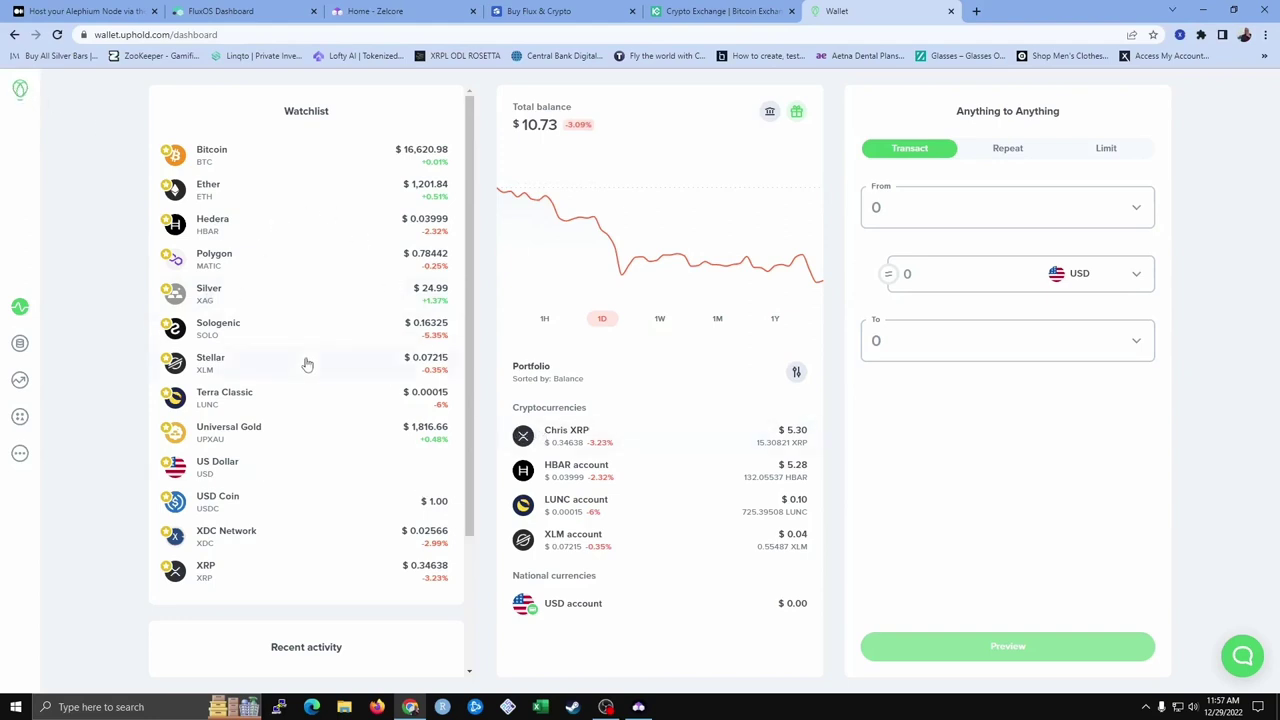
{"action": "left_click", "coordinate": [563, 553]}
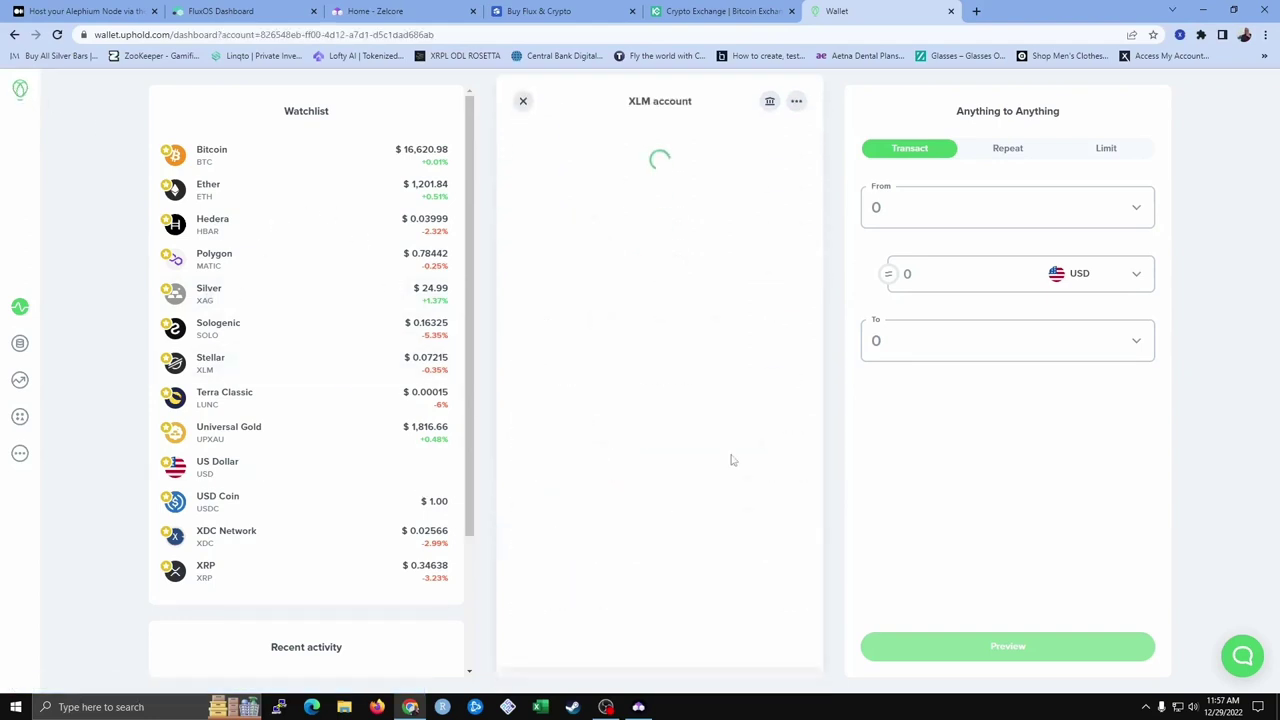
{"action": "key", "text": "alt+Left"}
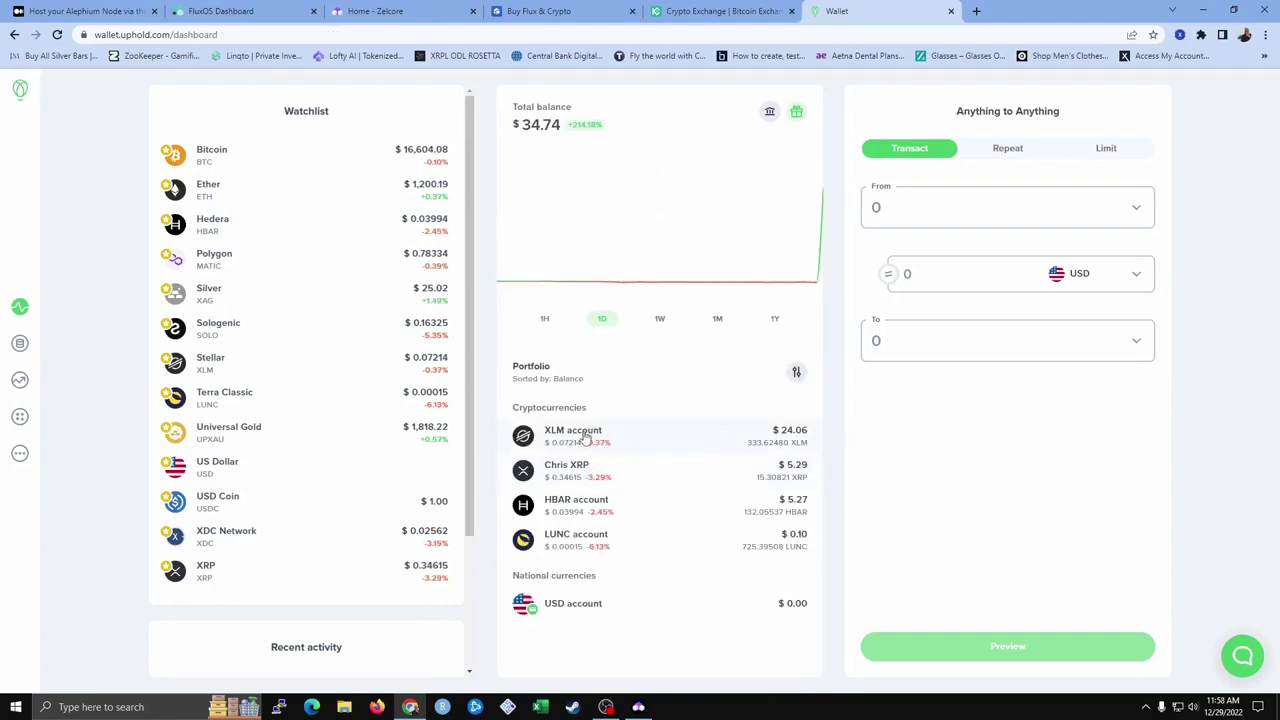
{"action": "left_click", "coordinate": [728, 12]}
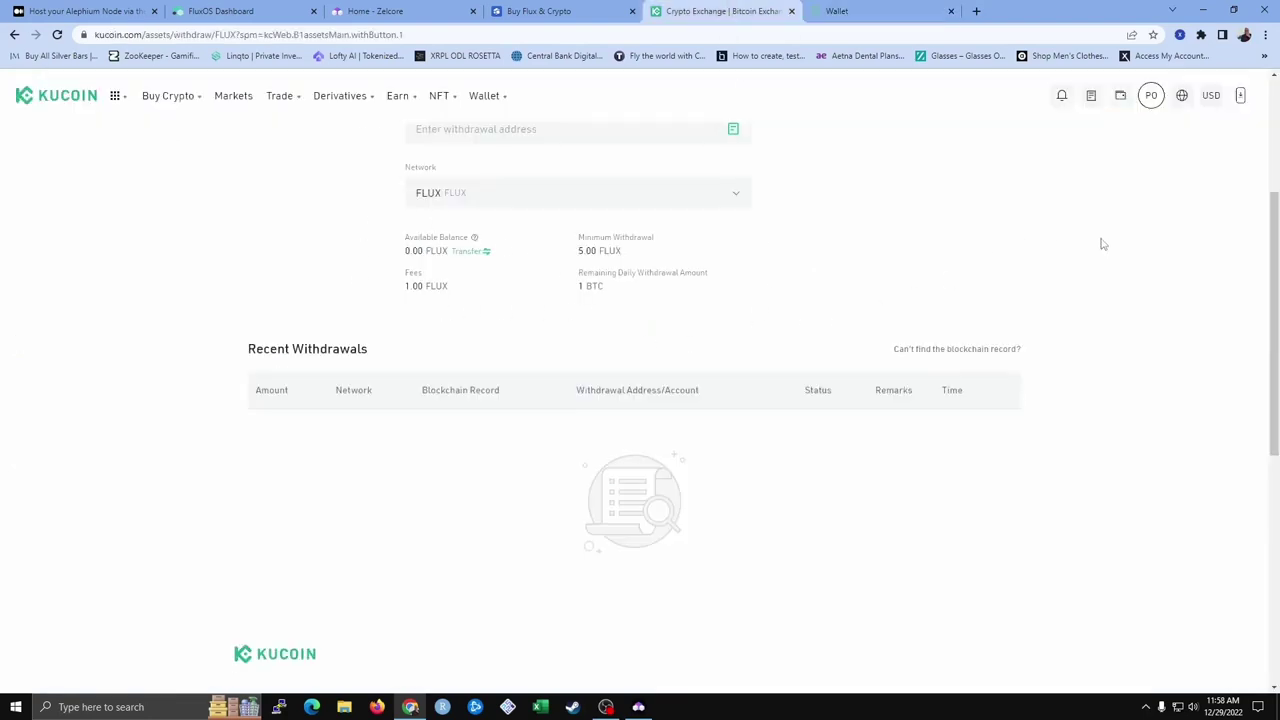
Go from KuCoin's FLUX withdrawal page to the Asset Overview, dismissing the location prompt
{"action": "mouse_move", "coordinate": [398, 96]}
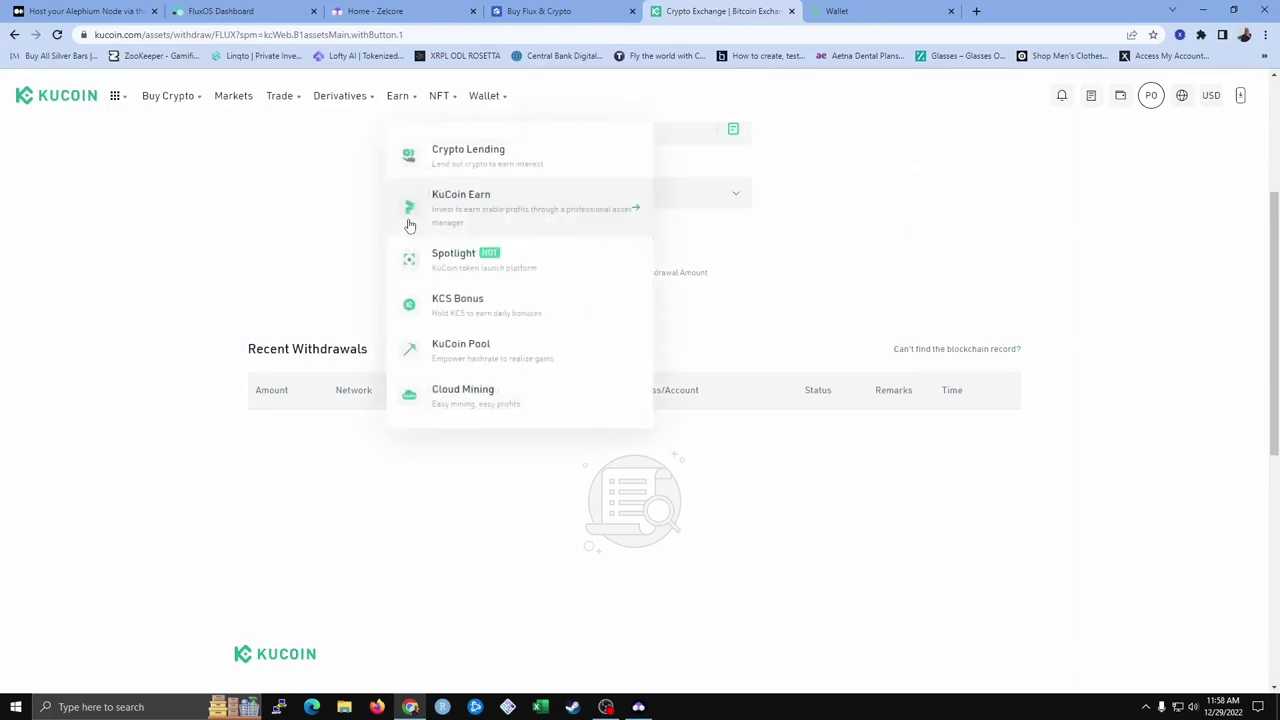
{"action": "left_click", "coordinate": [68, 100]}
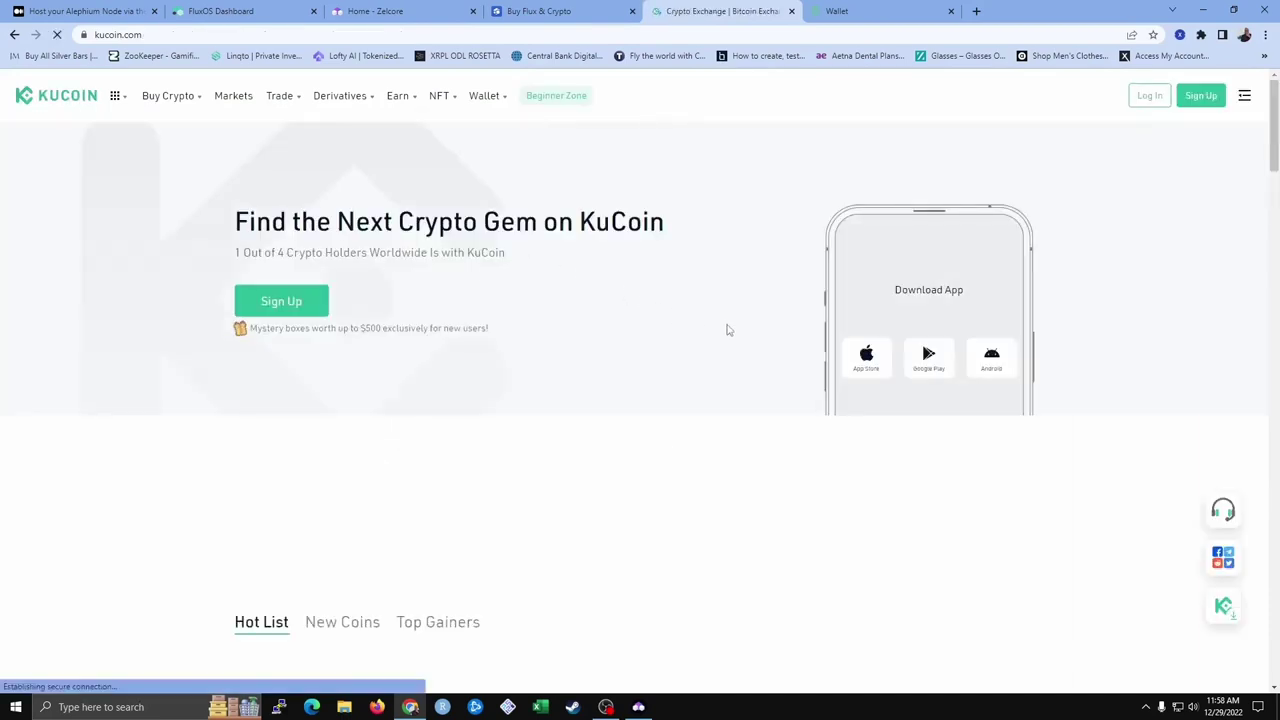
{"action": "mouse_move", "coordinate": [1155, 108]}
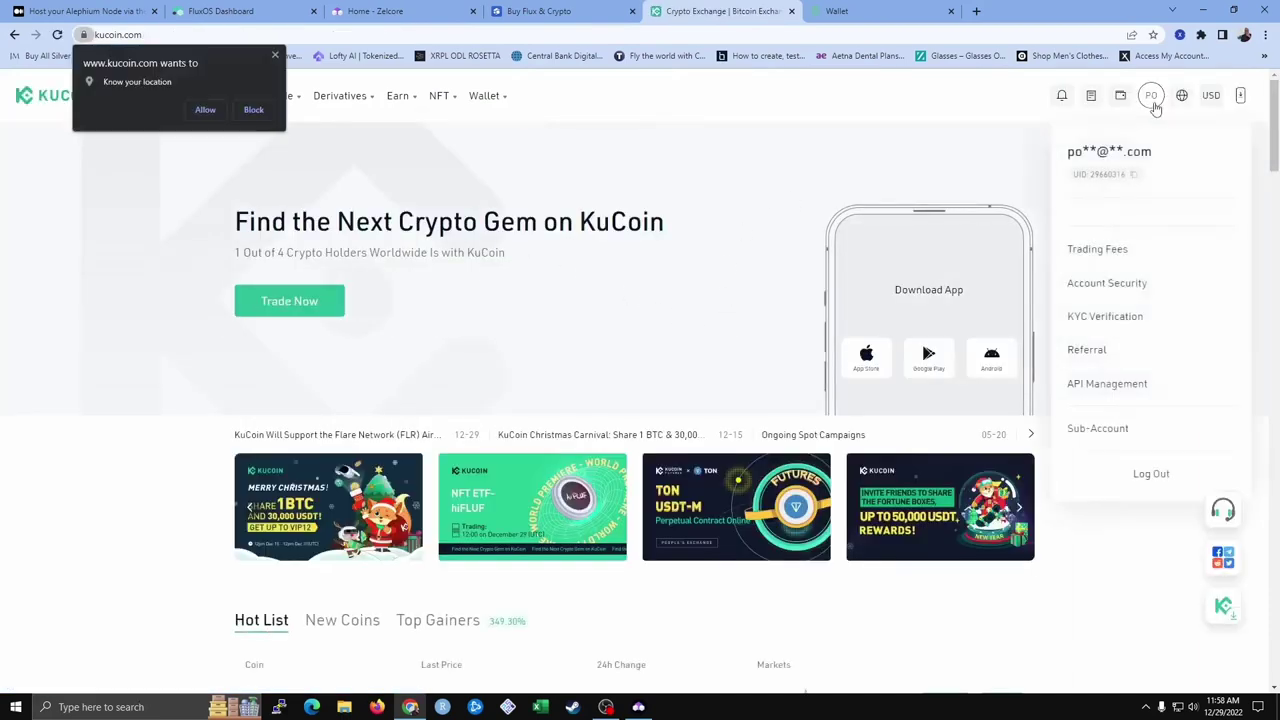
{"action": "left_click", "coordinate": [953, 153]}
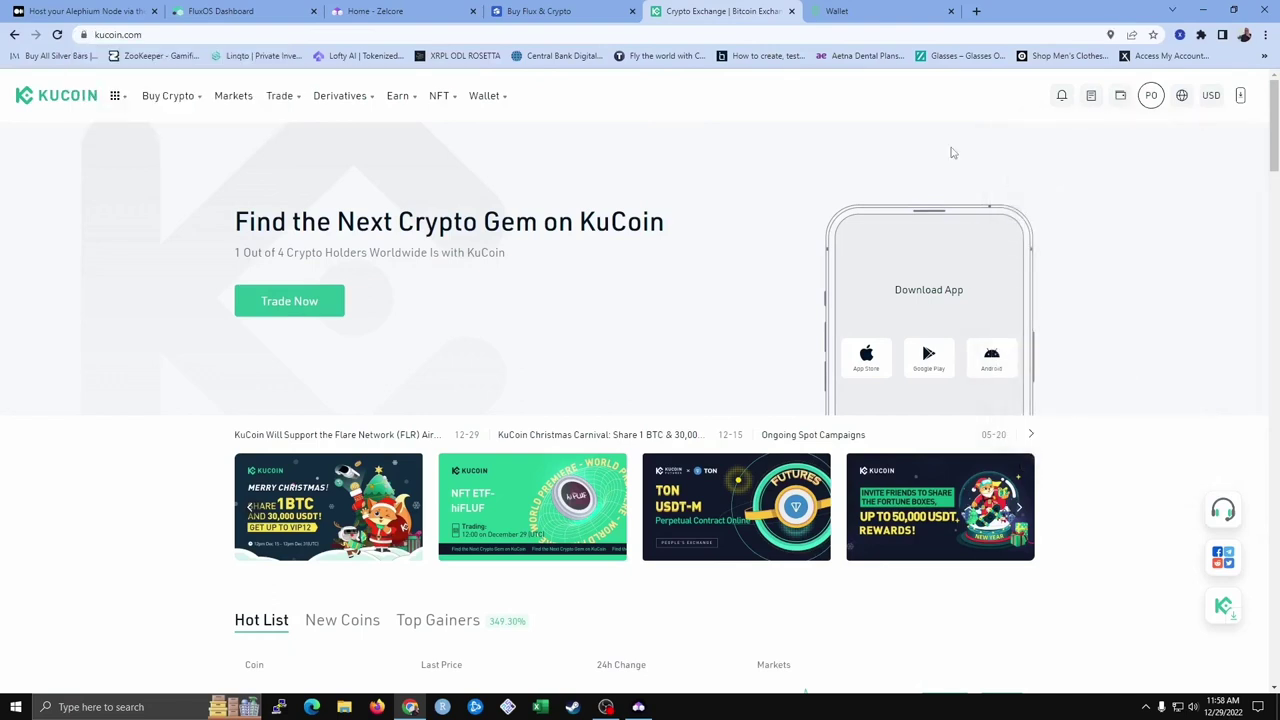
{"action": "mouse_move", "coordinate": [1120, 100]}
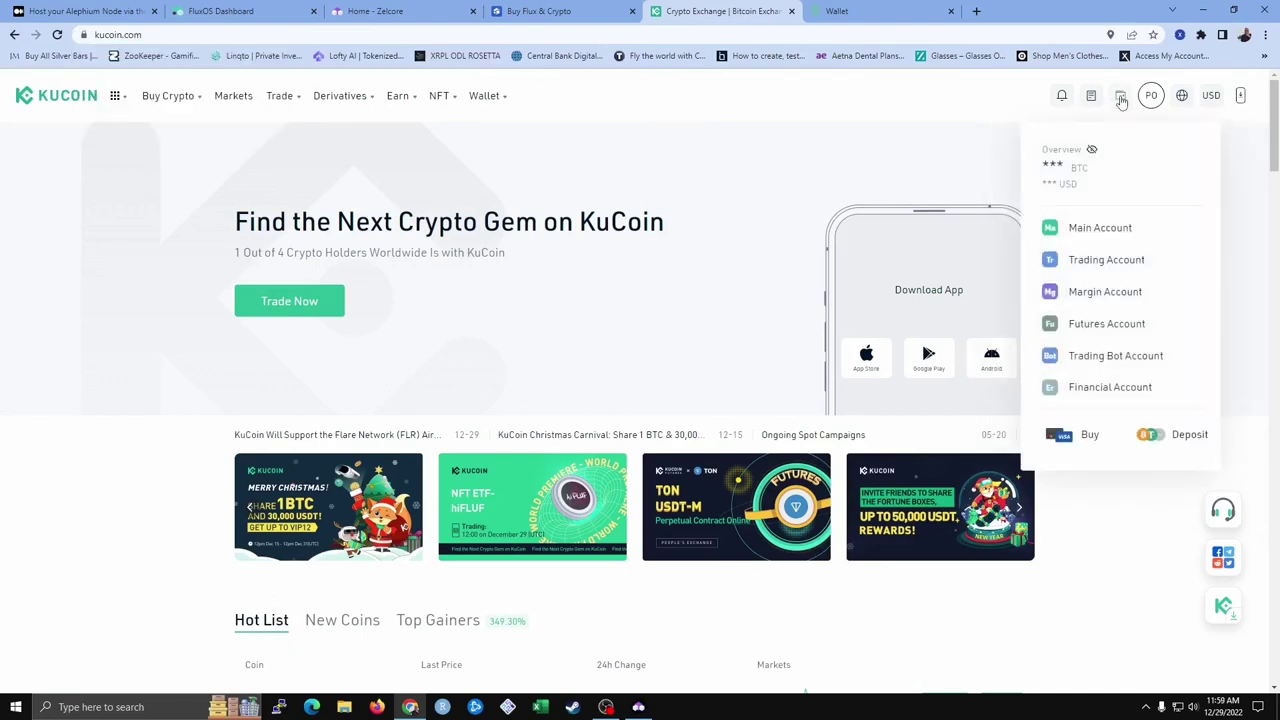
{"action": "left_click", "coordinate": [1121, 100]}
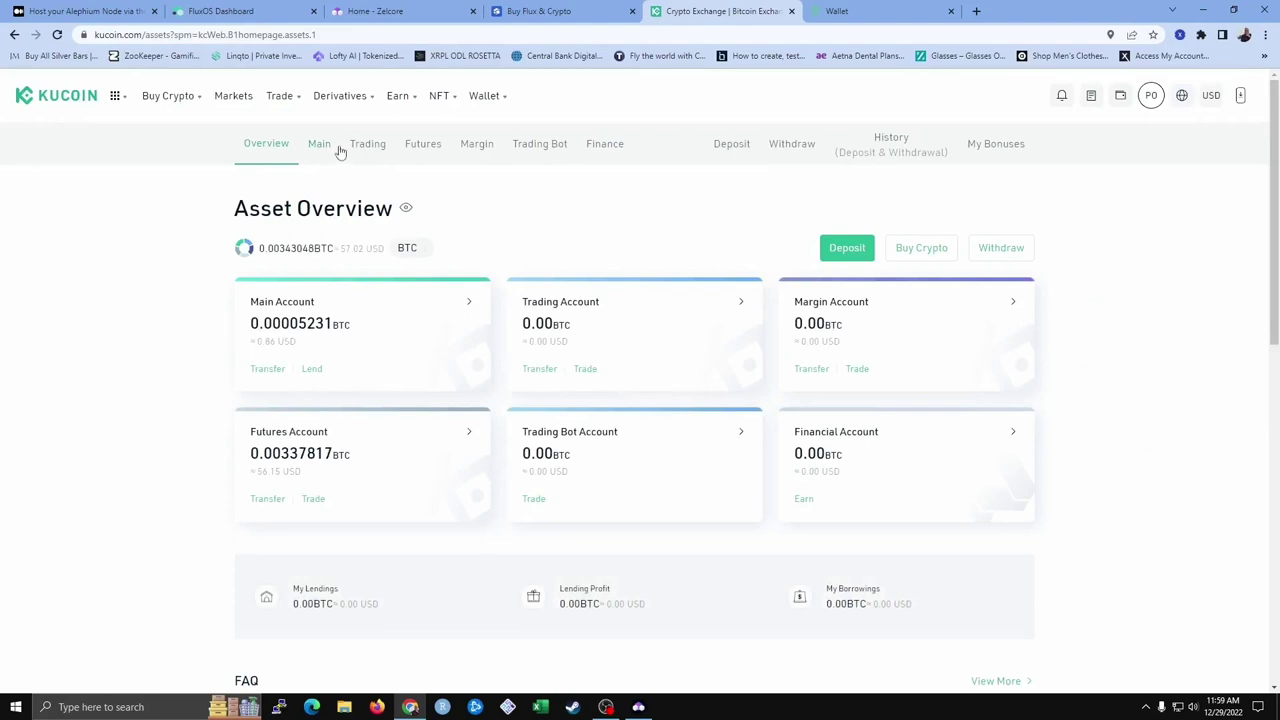
Show KuCoin's XLM deposit address and memo on the Stellar Lumens network and copy the address
{"action": "left_click", "coordinate": [730, 145]}
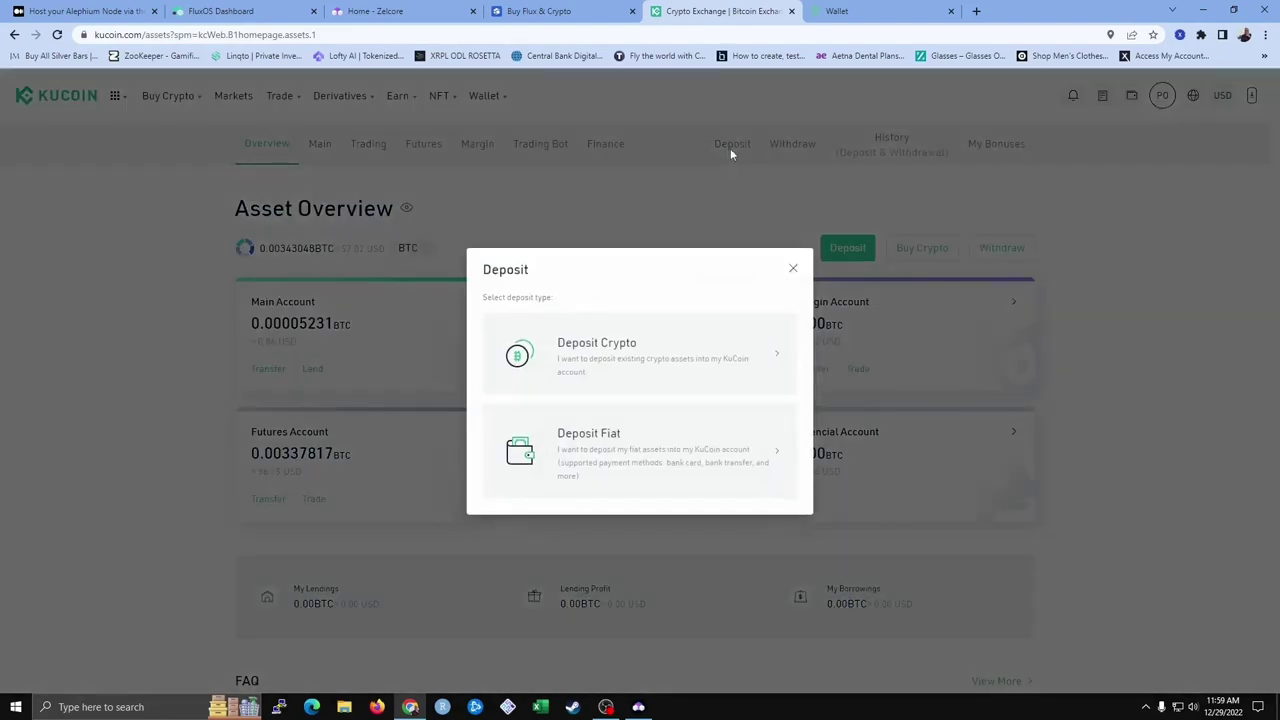
{"action": "left_click", "coordinate": [606, 352]}
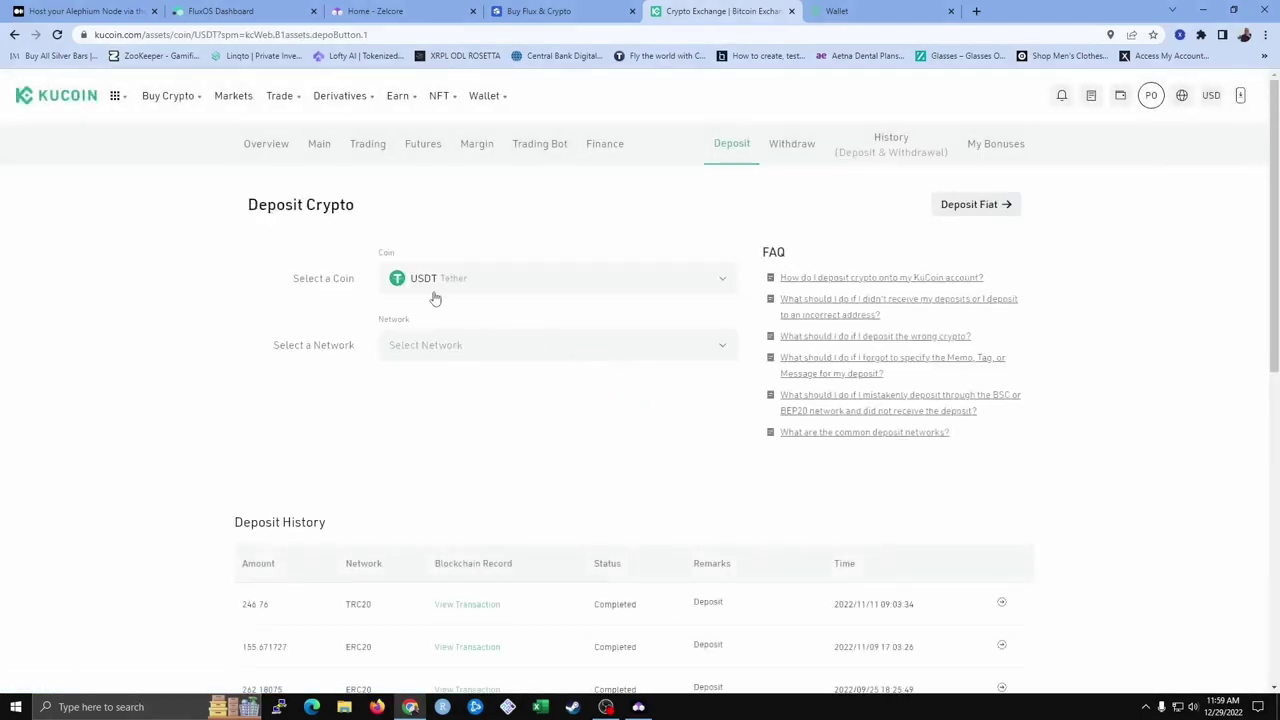
{"action": "left_click", "coordinate": [424, 282]}
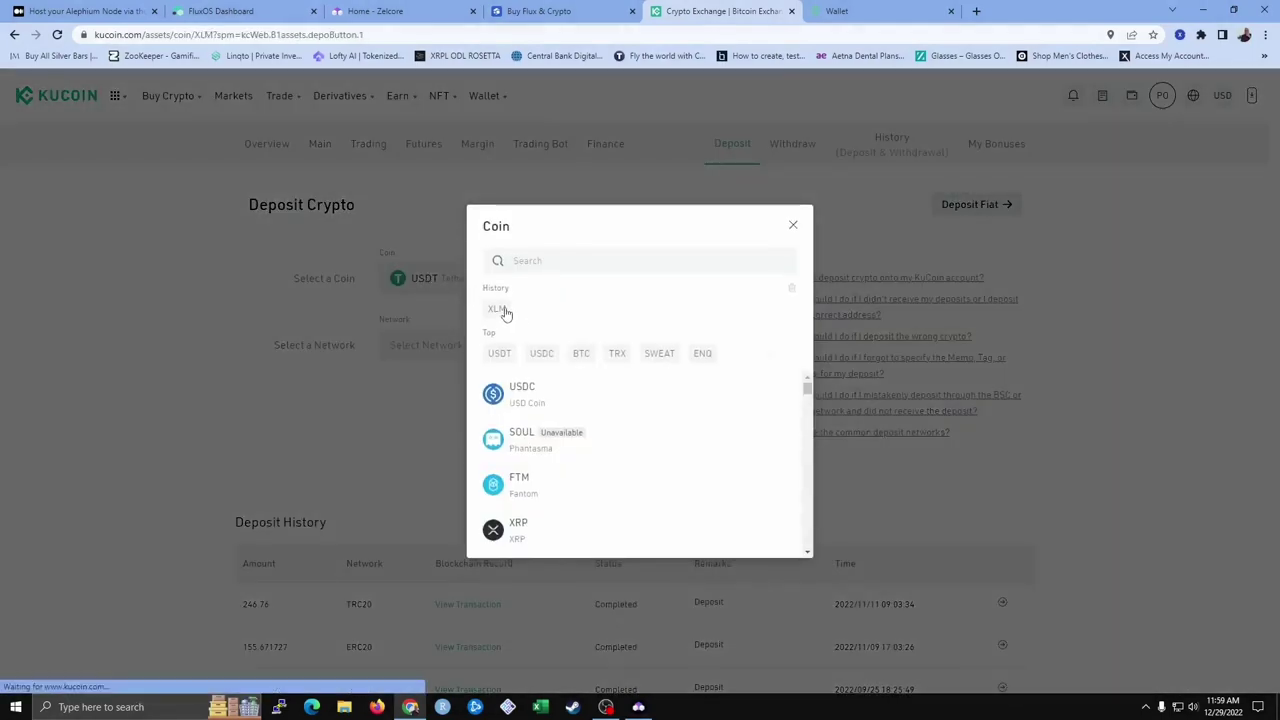
{"action": "left_click", "coordinate": [500, 309]}
{"action": "left_click", "coordinate": [437, 354]}
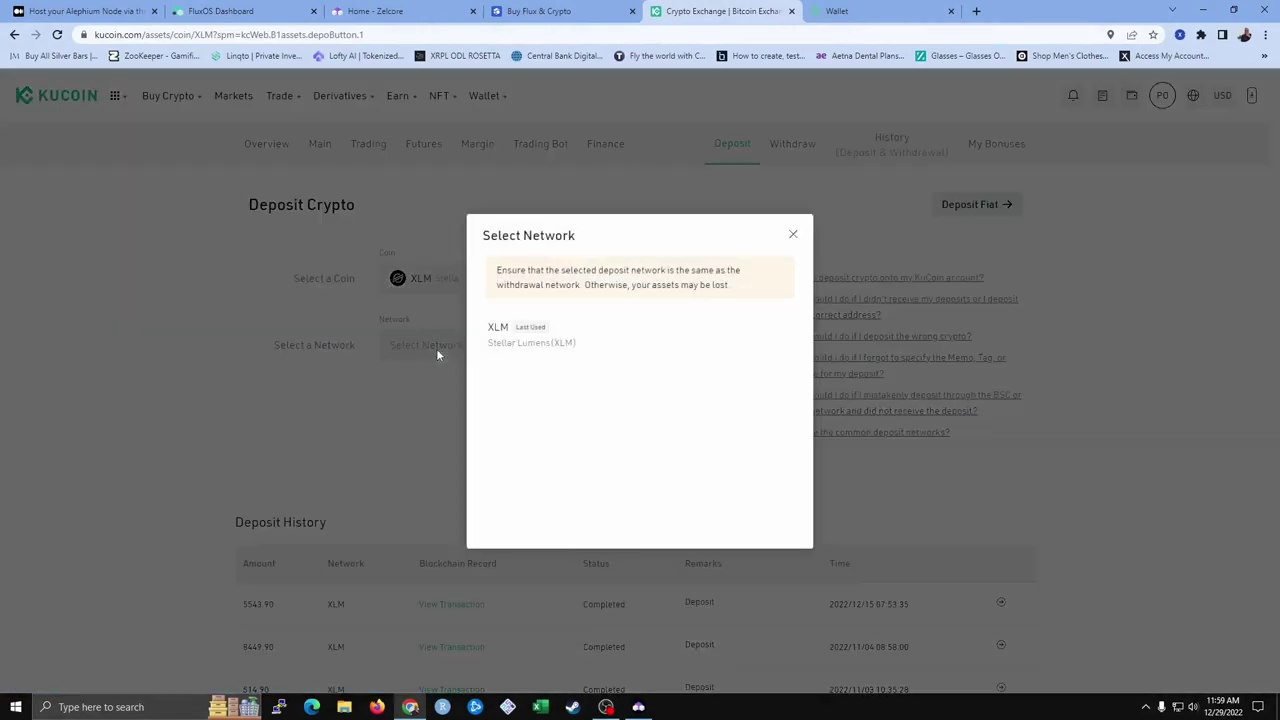
{"action": "left_click", "coordinate": [563, 348]}
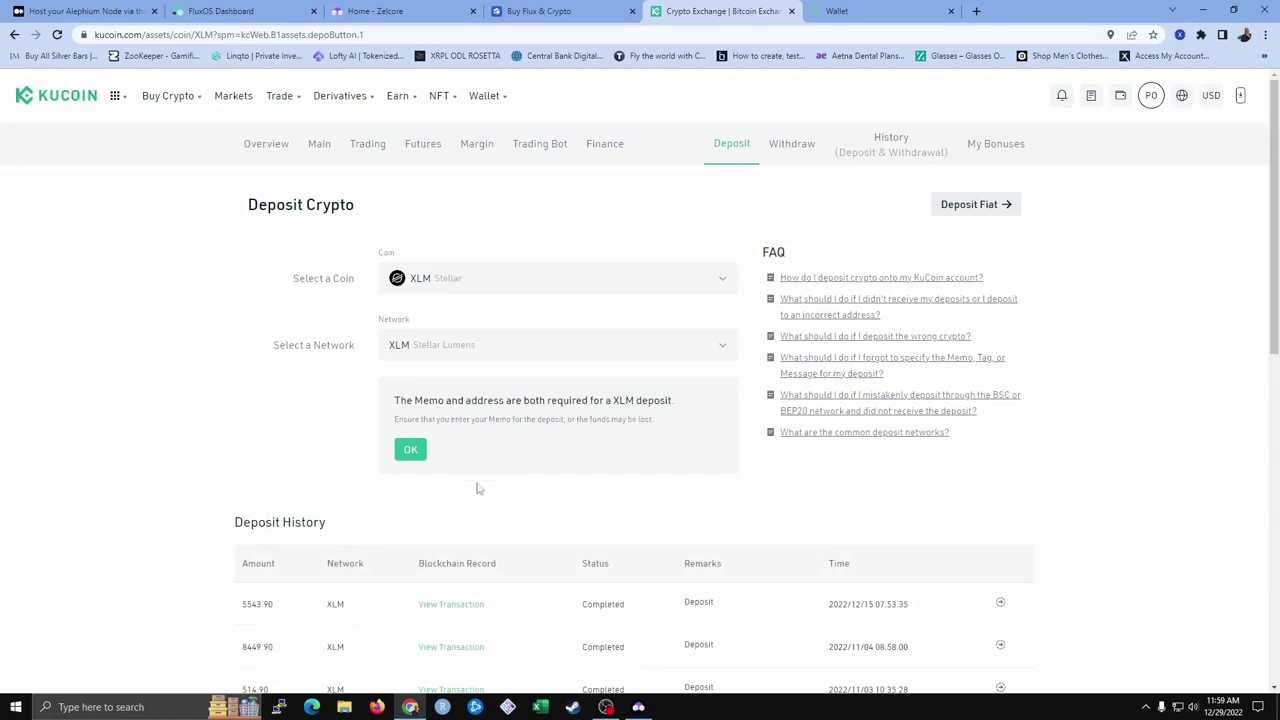
{"action": "left_click", "coordinate": [412, 452]}
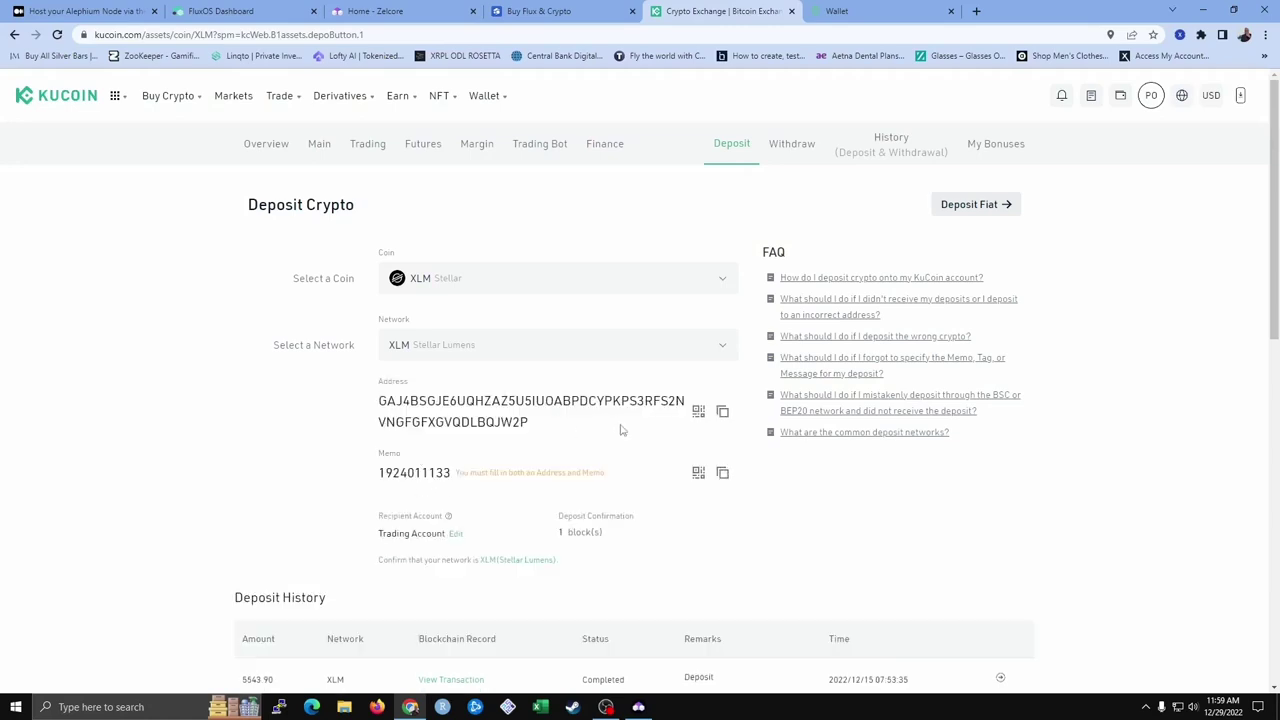
{"action": "left_click", "coordinate": [724, 414]}
In Uphold, send the full 333.6248093 XLM from the XLM account to the Stellar network
{"action": "left_click", "coordinate": [850, 12]}
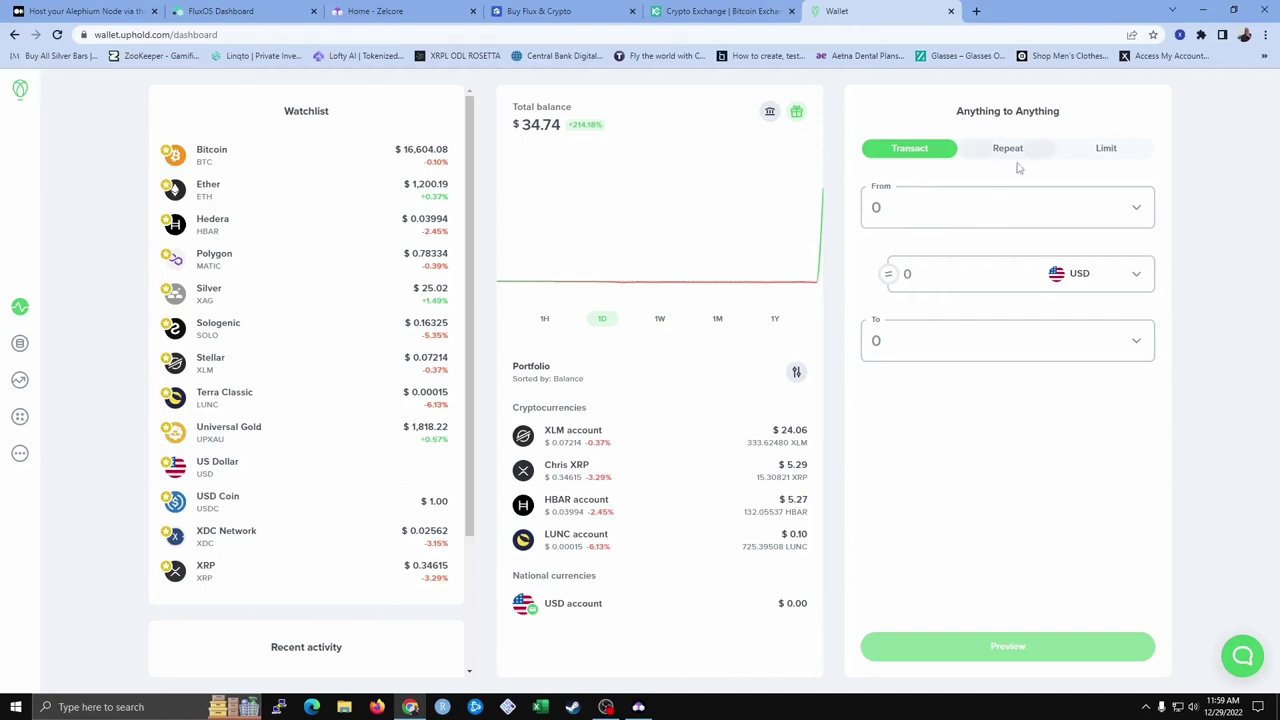
{"action": "left_click", "coordinate": [1131, 210]}
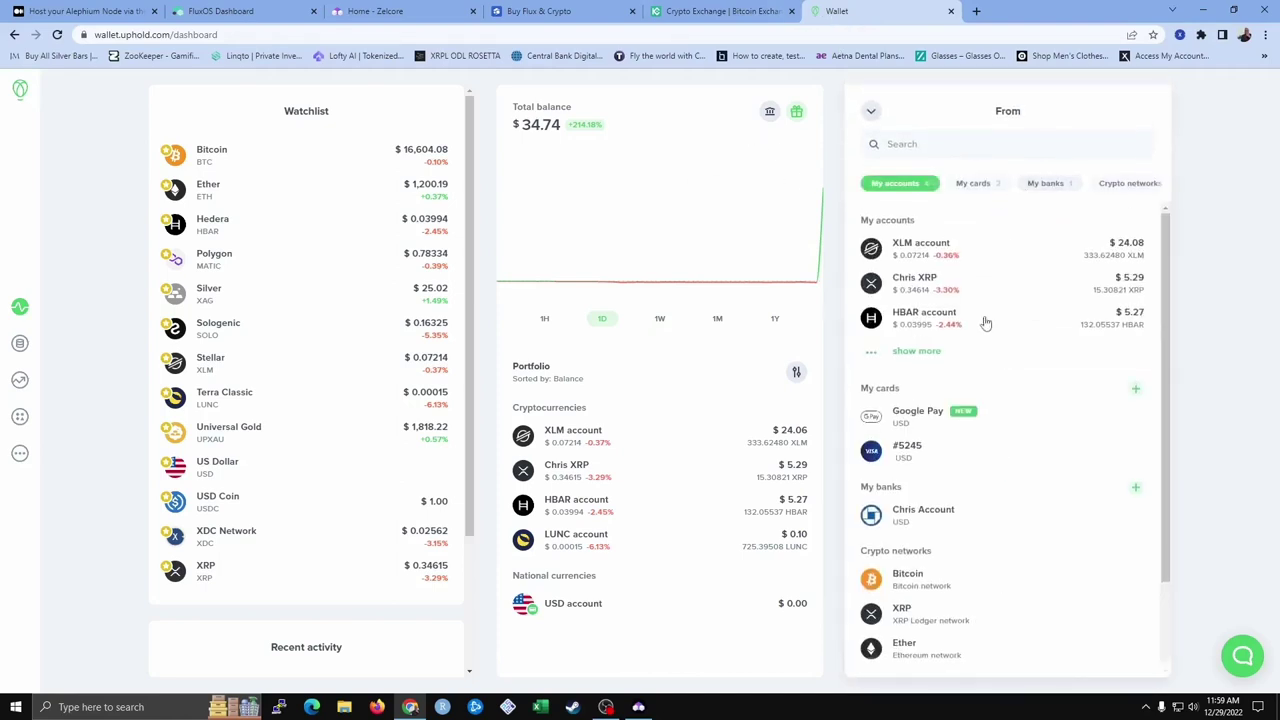
{"action": "left_click", "coordinate": [925, 242]}
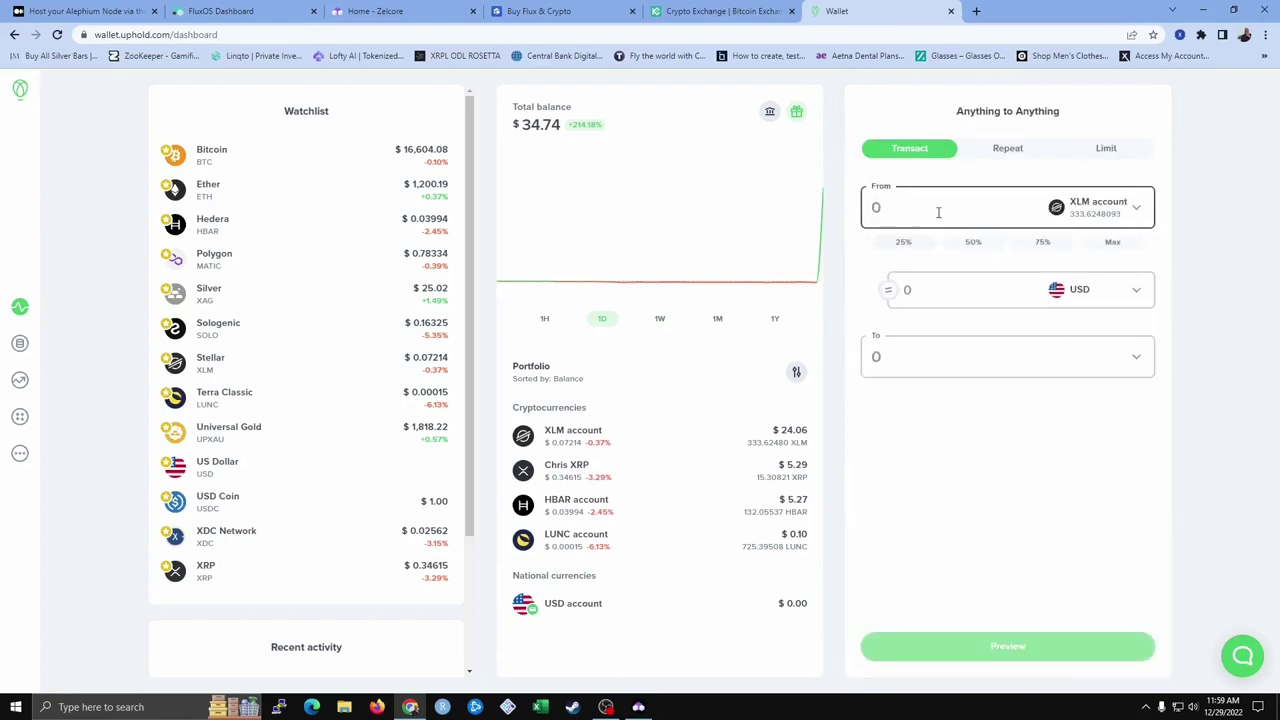
{"action": "left_click", "coordinate": [1110, 247]}
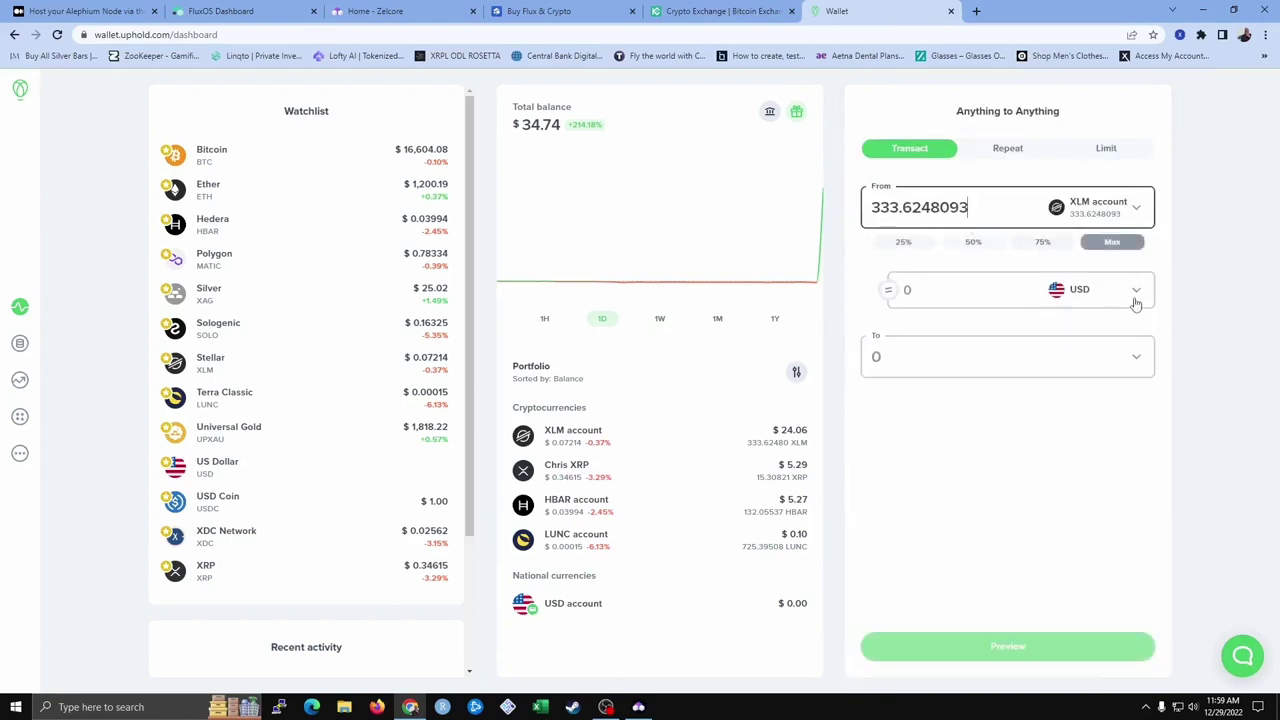
{"action": "left_click", "coordinate": [1135, 356]}
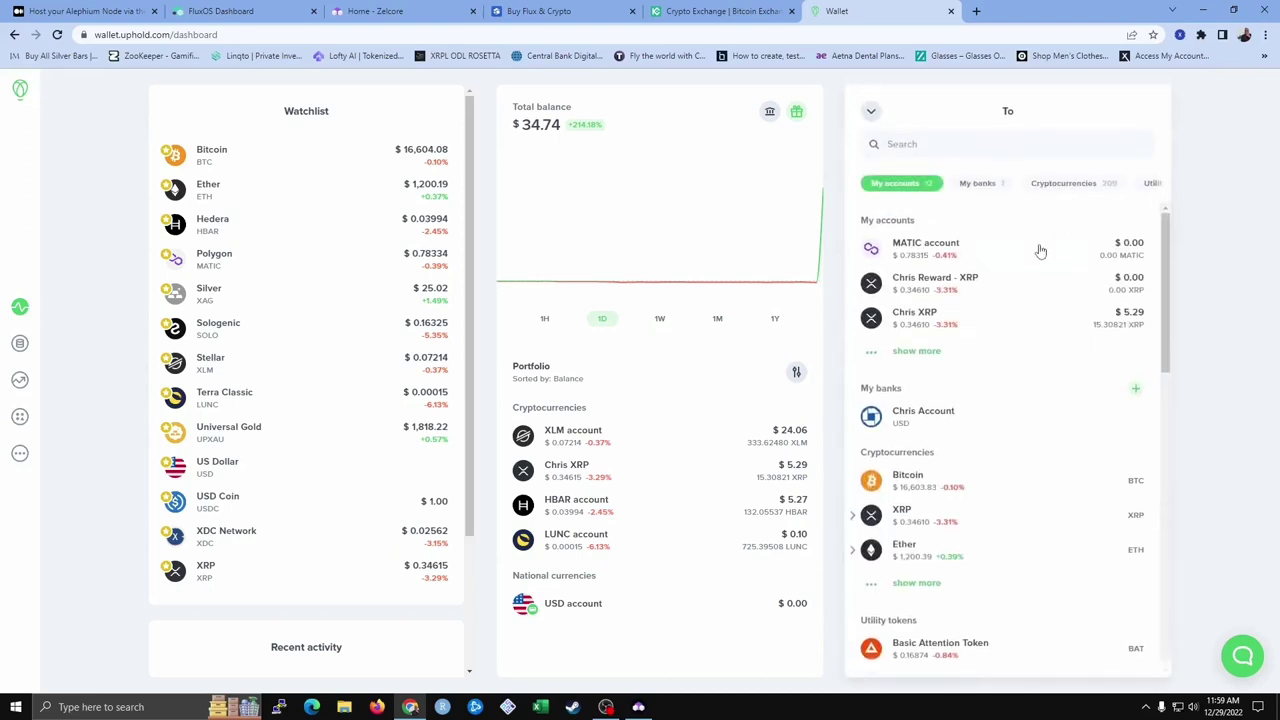
{"action": "left_click", "coordinate": [911, 147]}
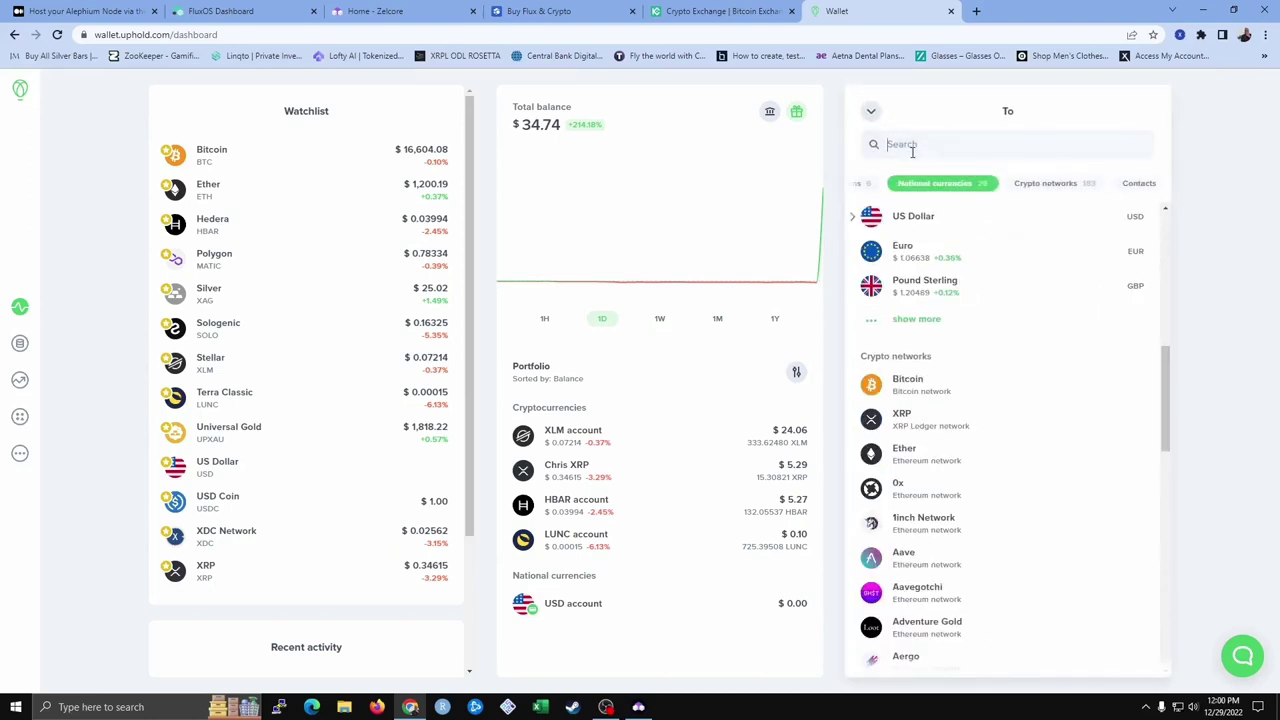
{"action": "type", "text": "xl"}
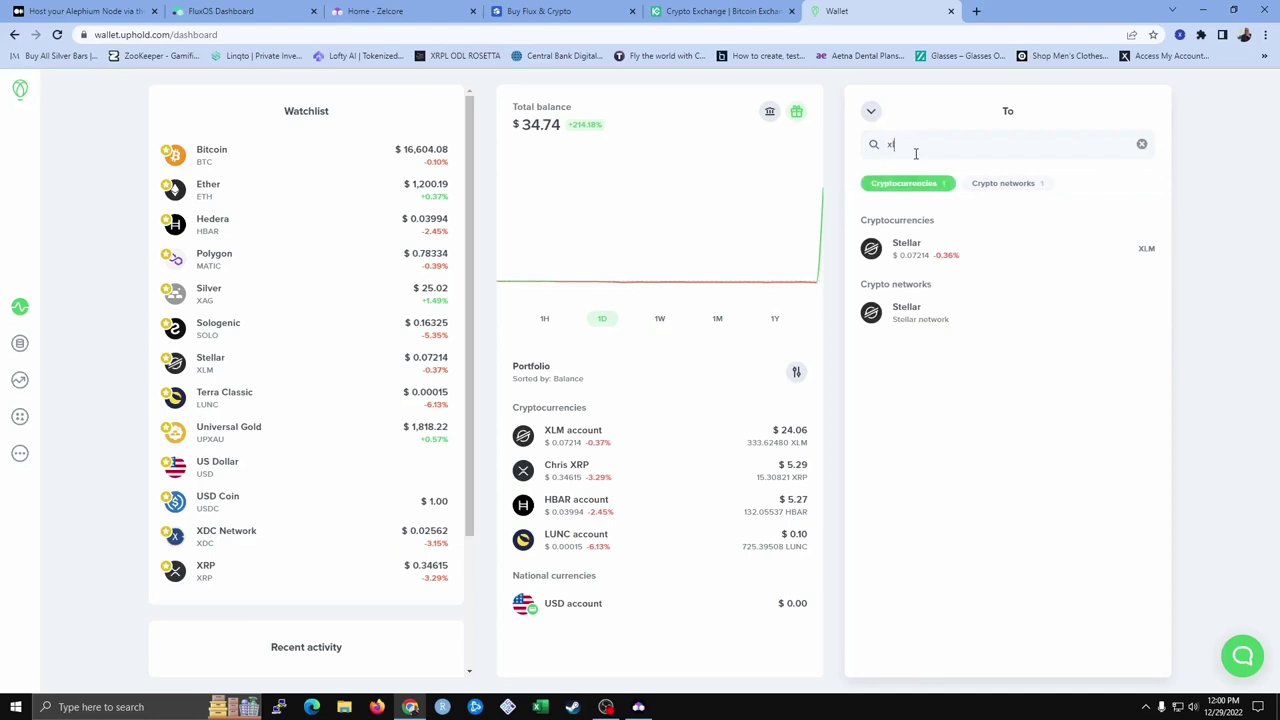
{"action": "left_click", "coordinate": [932, 314]}
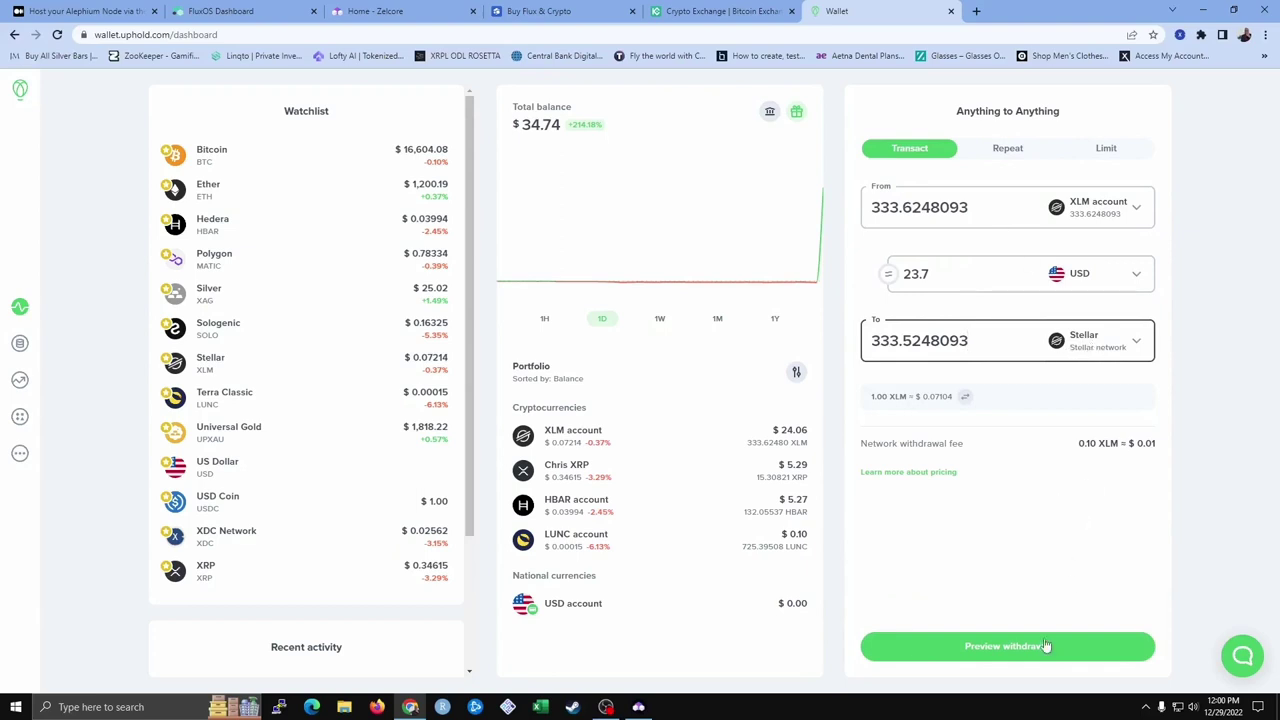
Paste the KuCoin XLM deposit address and memo into the withdrawal, then confirm it
{"action": "left_click", "coordinate": [972, 652]}
{"action": "right_click", "coordinate": [922, 192]}
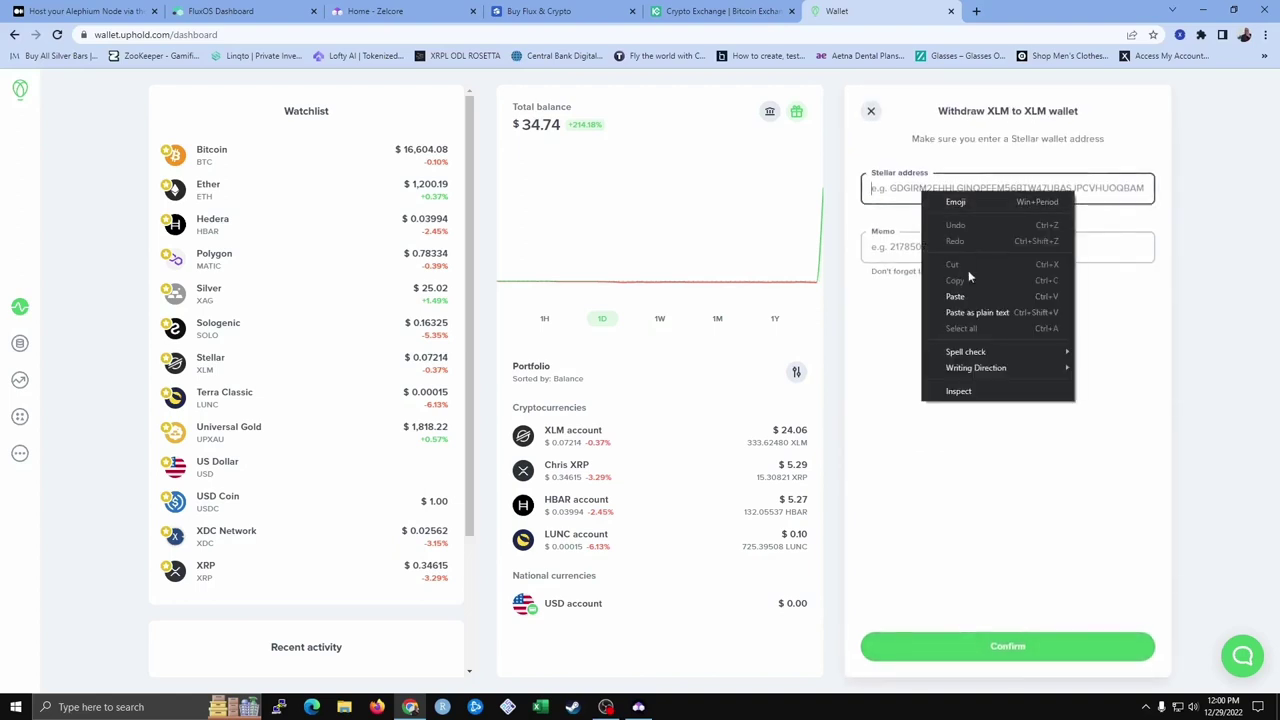
{"action": "left_click", "coordinate": [964, 295]}
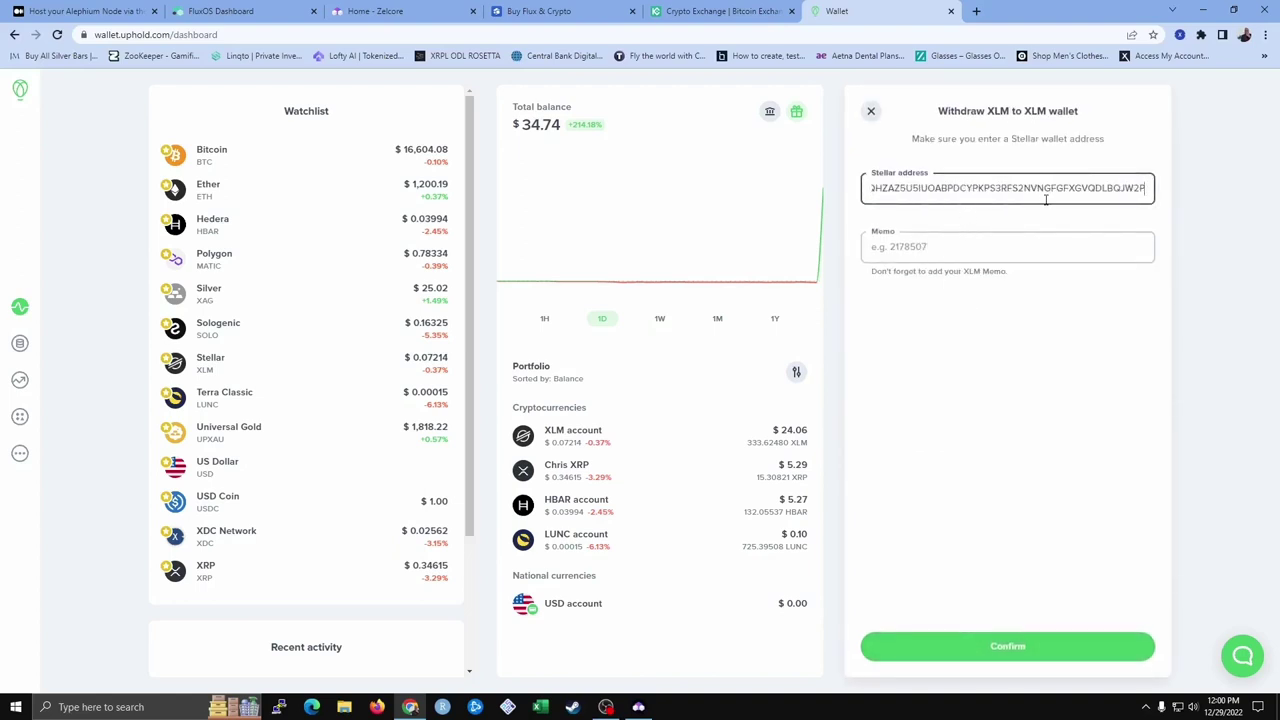
{"action": "left_click", "coordinate": [738, 9]}
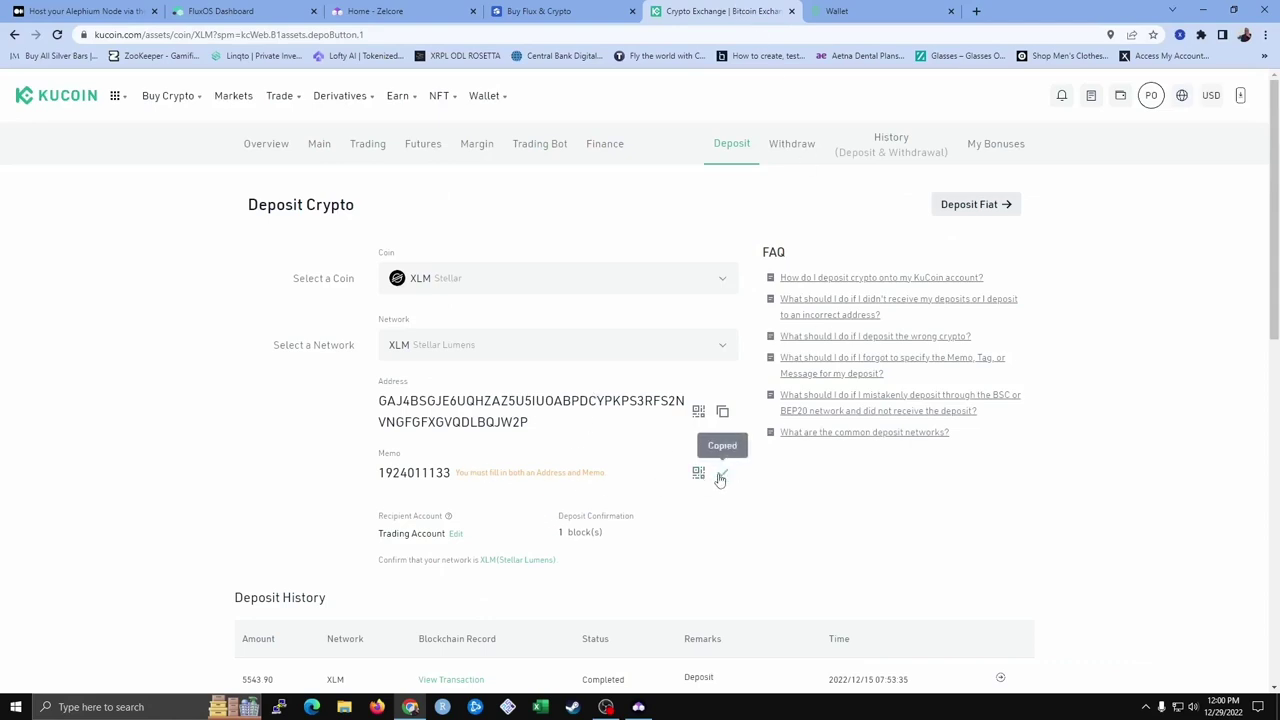
{"action": "left_click", "coordinate": [873, 14]}
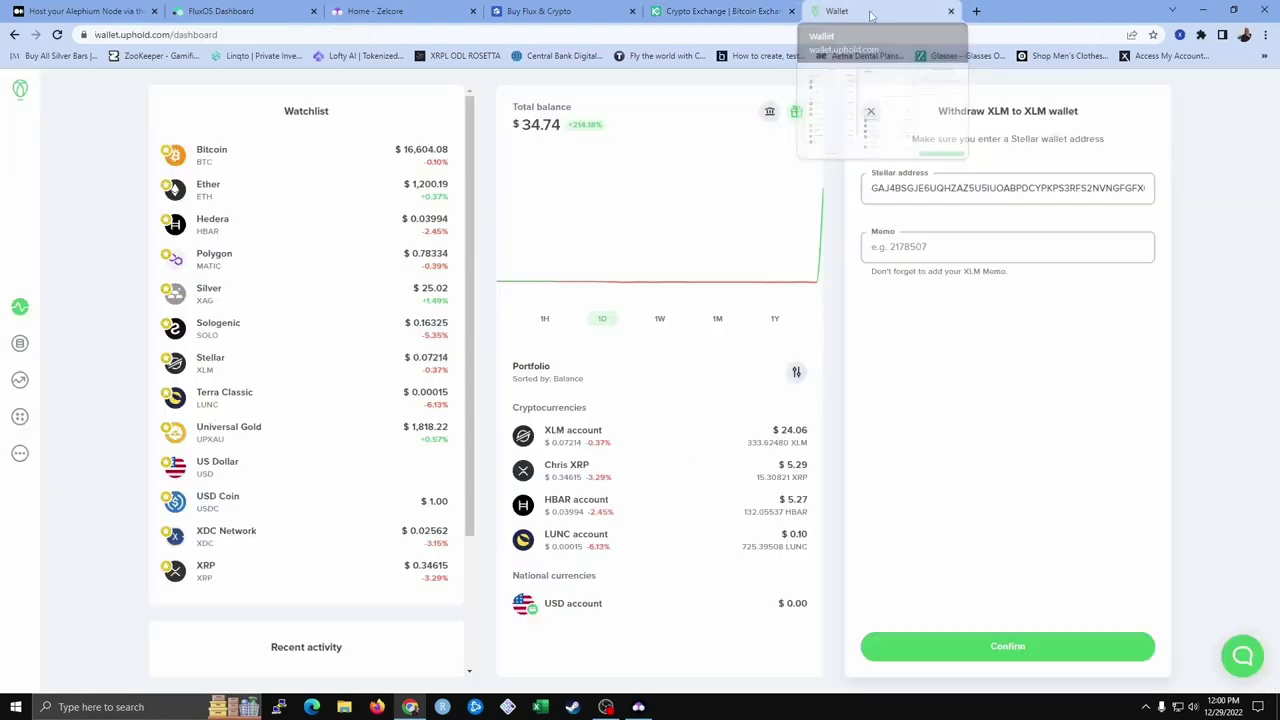
{"action": "right_click", "coordinate": [927, 255]}
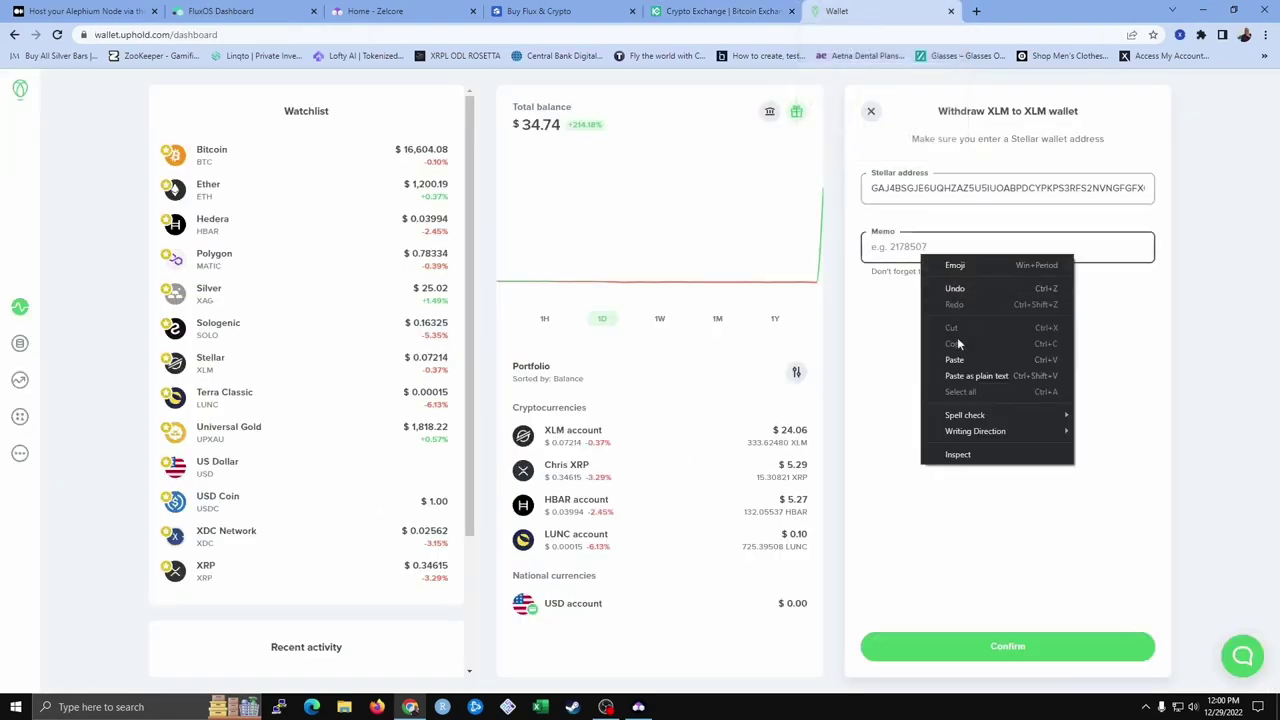
{"action": "left_click", "coordinate": [955, 358]}
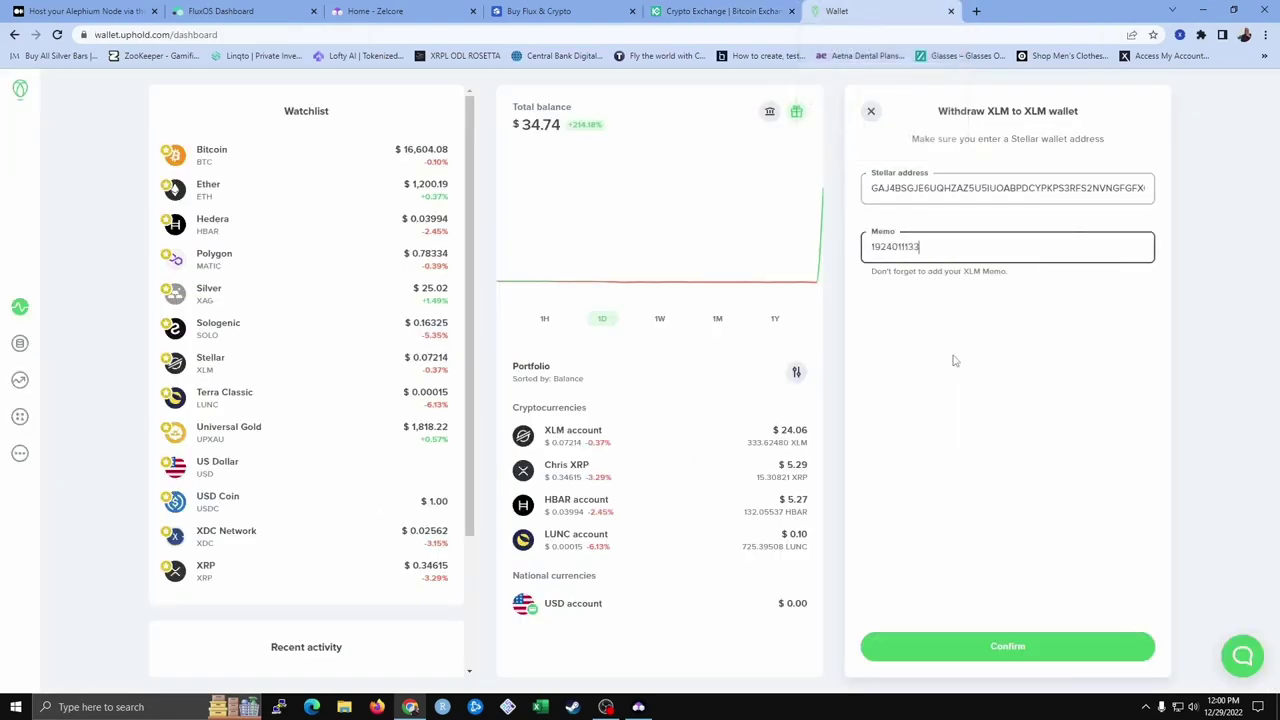
{"action": "left_click", "coordinate": [1020, 648]}
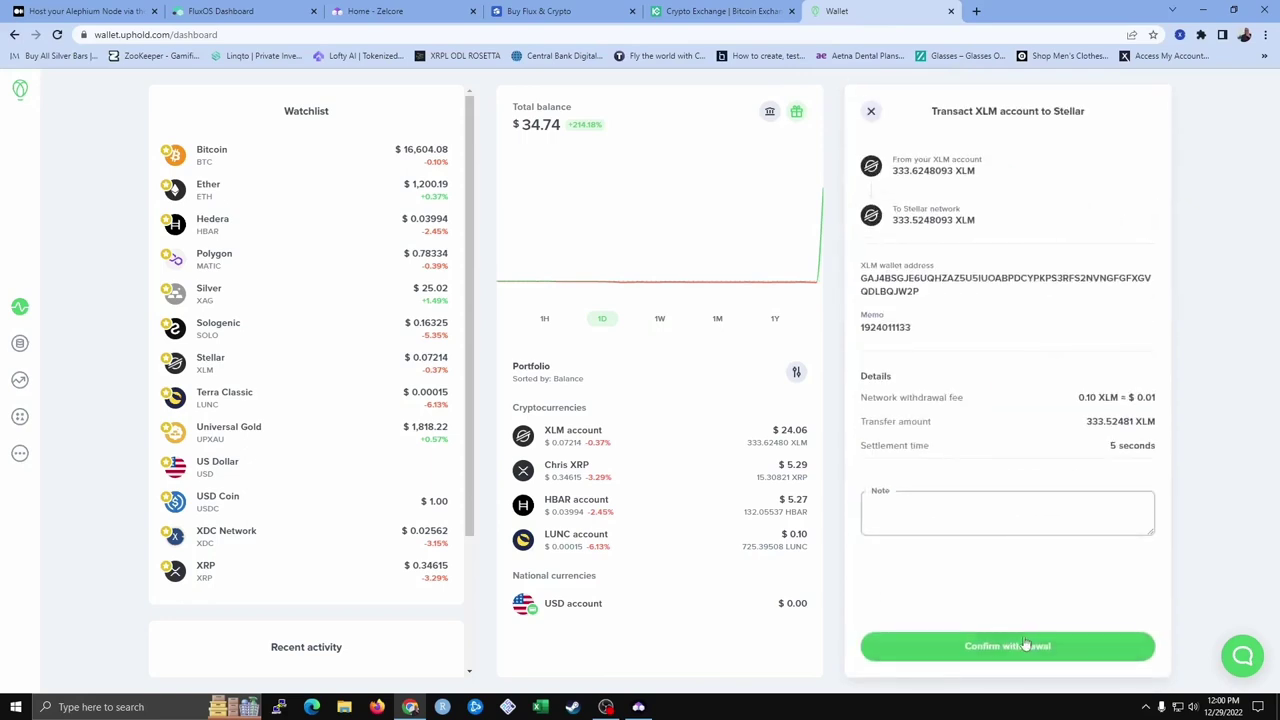
{"action": "left_click", "coordinate": [1018, 648]}
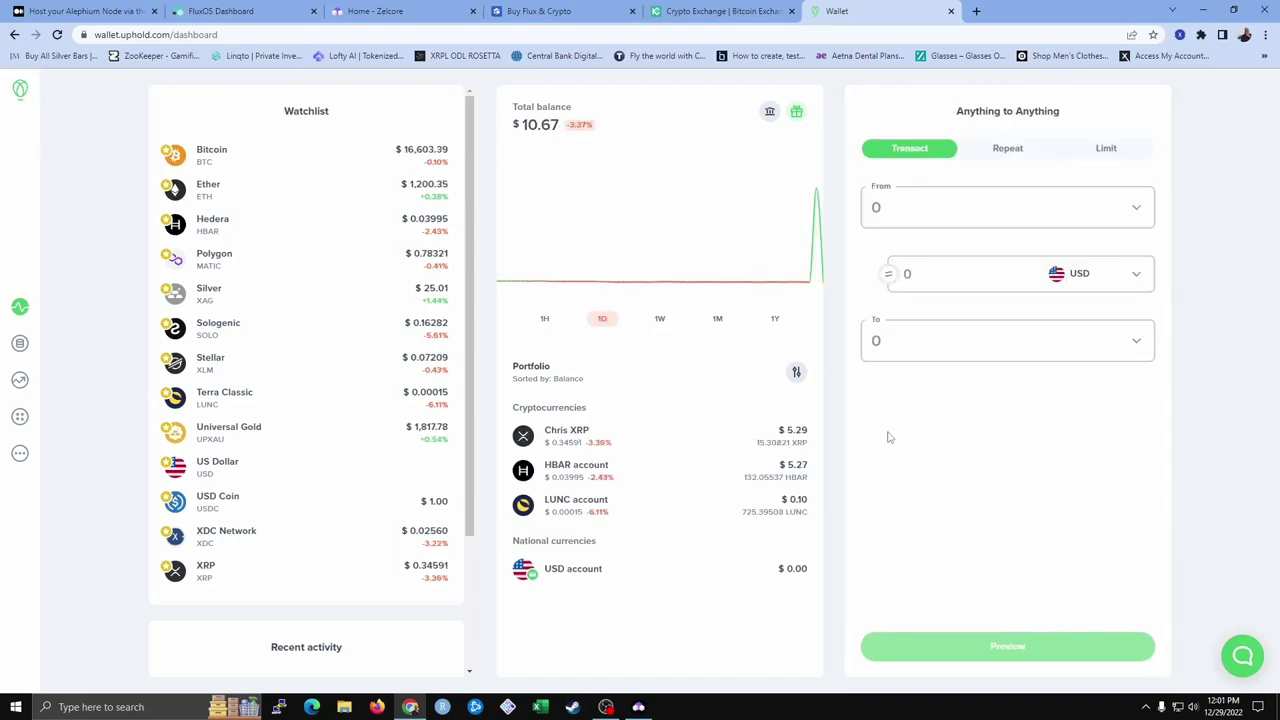
Bring up KuCoin's Trading Account holdings showing the 333.5248093 XLM received
{"action": "left_click", "coordinate": [724, 11]}
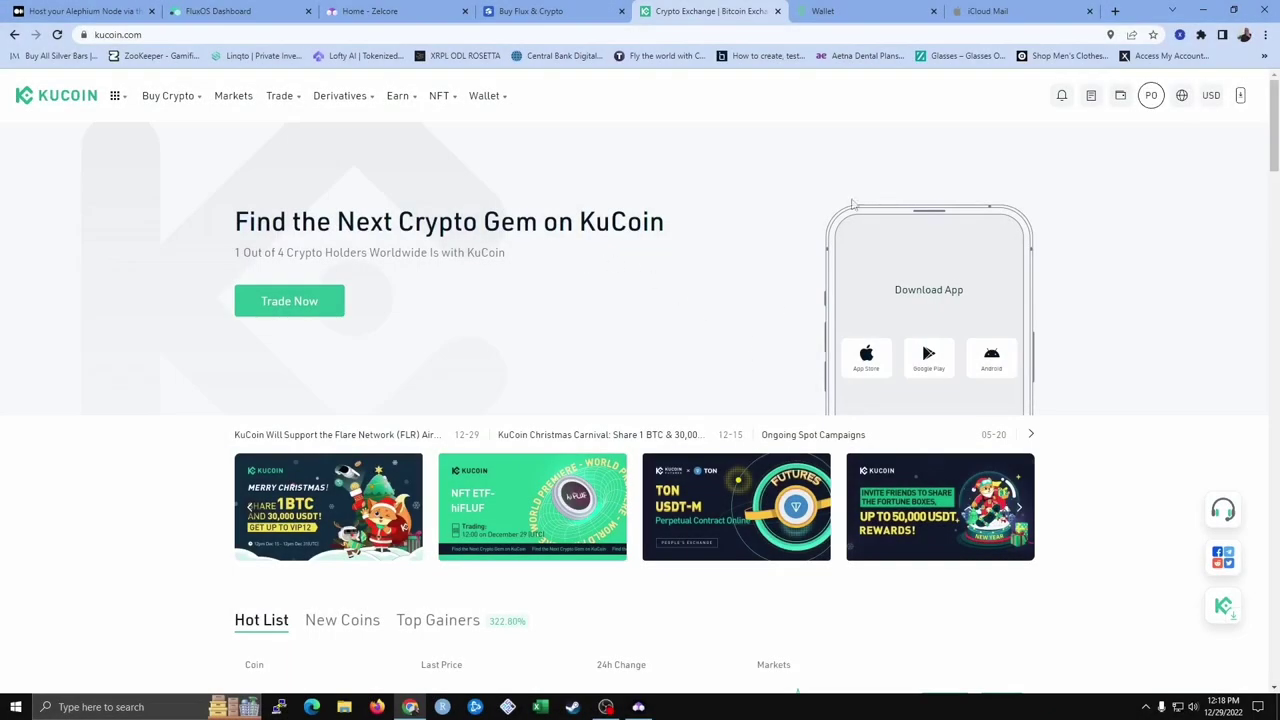
{"action": "mouse_move", "coordinate": [1124, 97]}
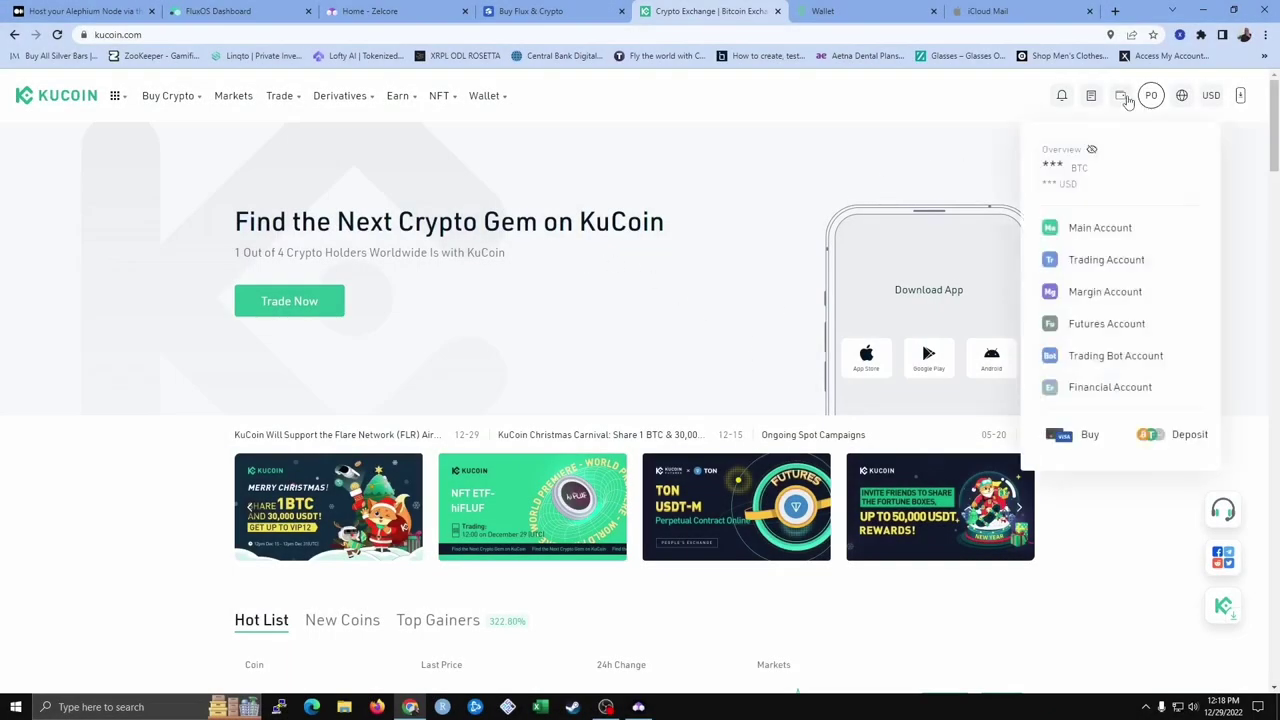
{"action": "left_click", "coordinate": [1121, 97]}
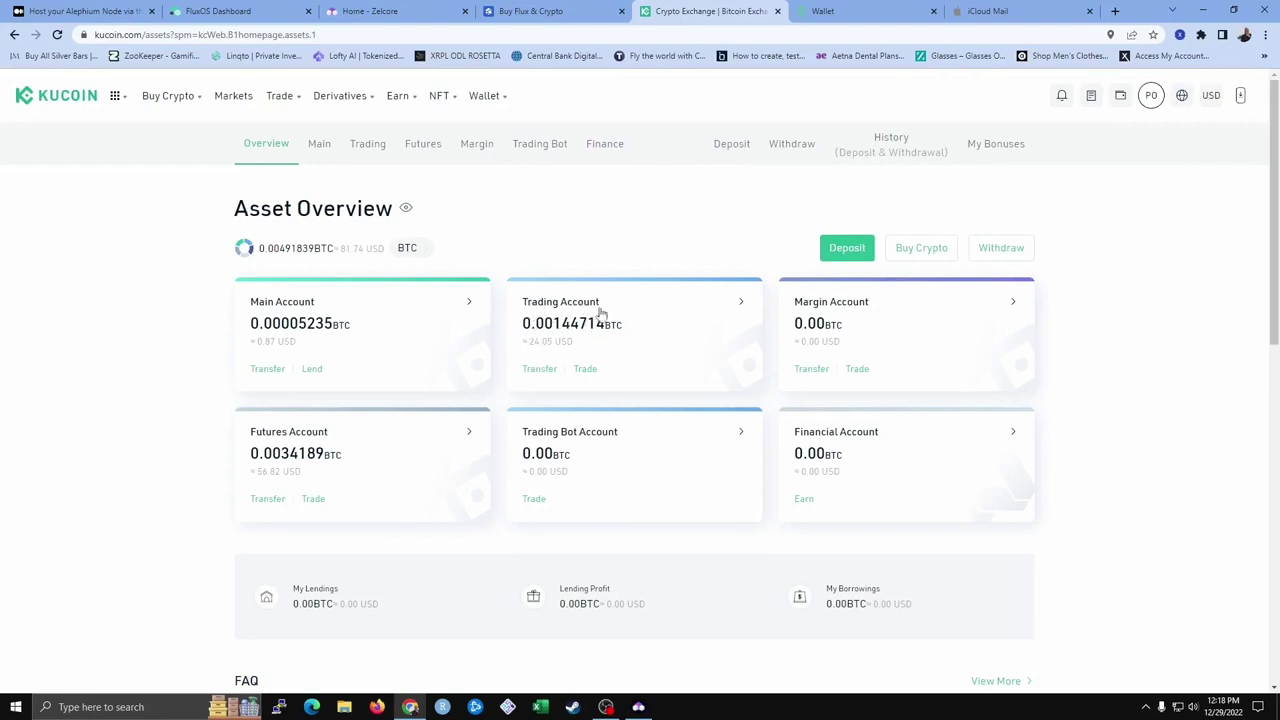
{"action": "left_click", "coordinate": [557, 350]}
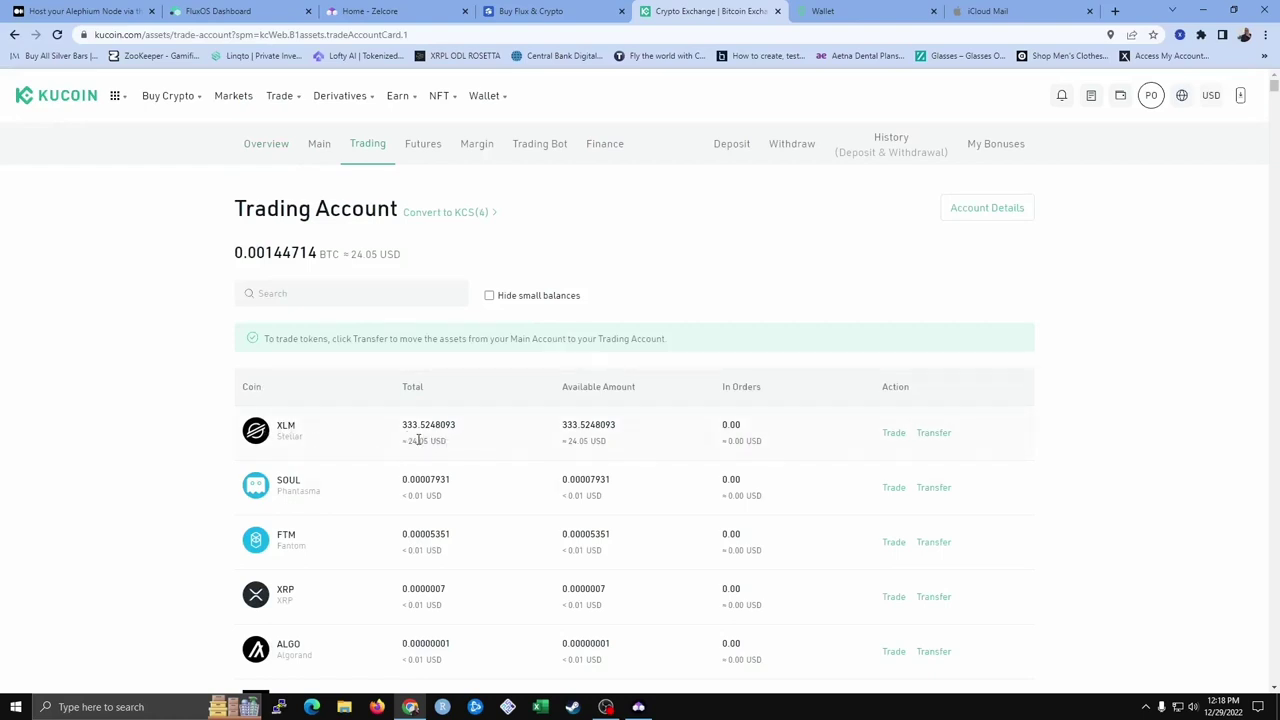
Search the markets for XLM and open the XLM/USDT spot trading page
{"action": "left_click", "coordinate": [247, 100]}
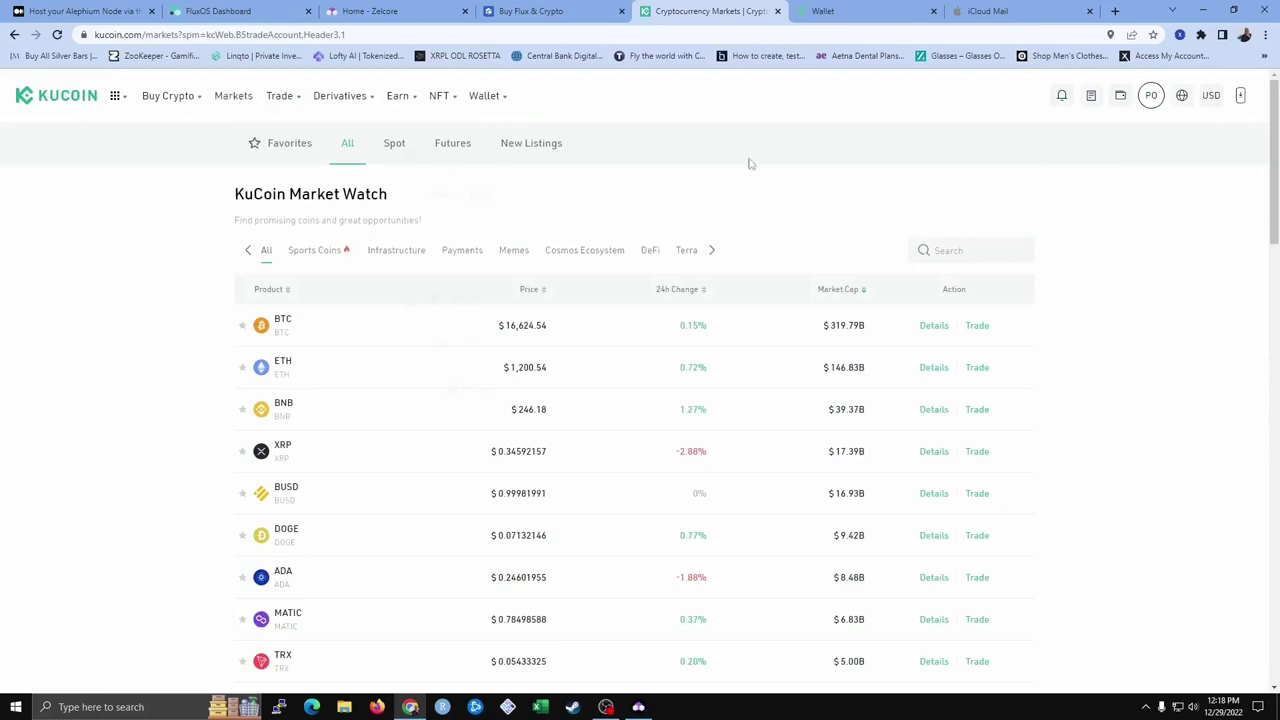
{"action": "left_click", "coordinate": [962, 254]}
{"action": "type", "text": "xlm"}
{"action": "left_click", "coordinate": [388, 334]}
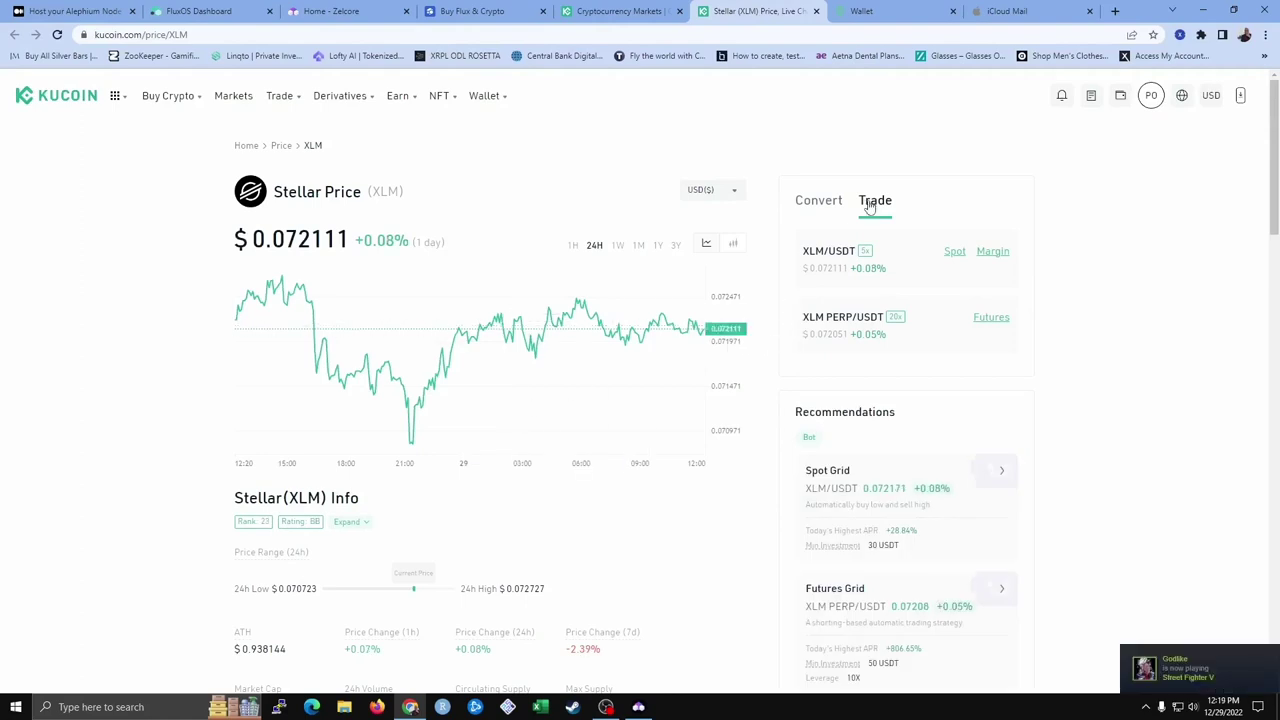
{"action": "left_click", "coordinate": [955, 251]}
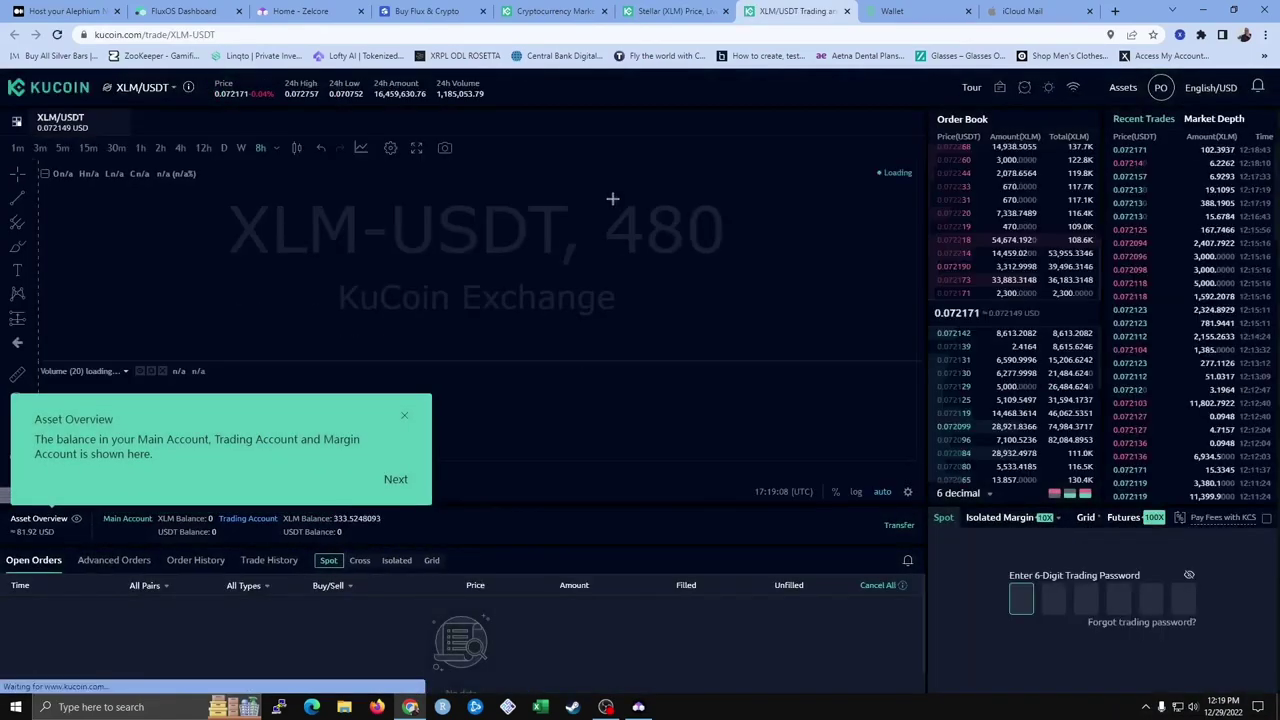
Dismiss the tour tip and enter the 6-digit trading password to unlock the order form
{"action": "left_click", "coordinate": [404, 417]}
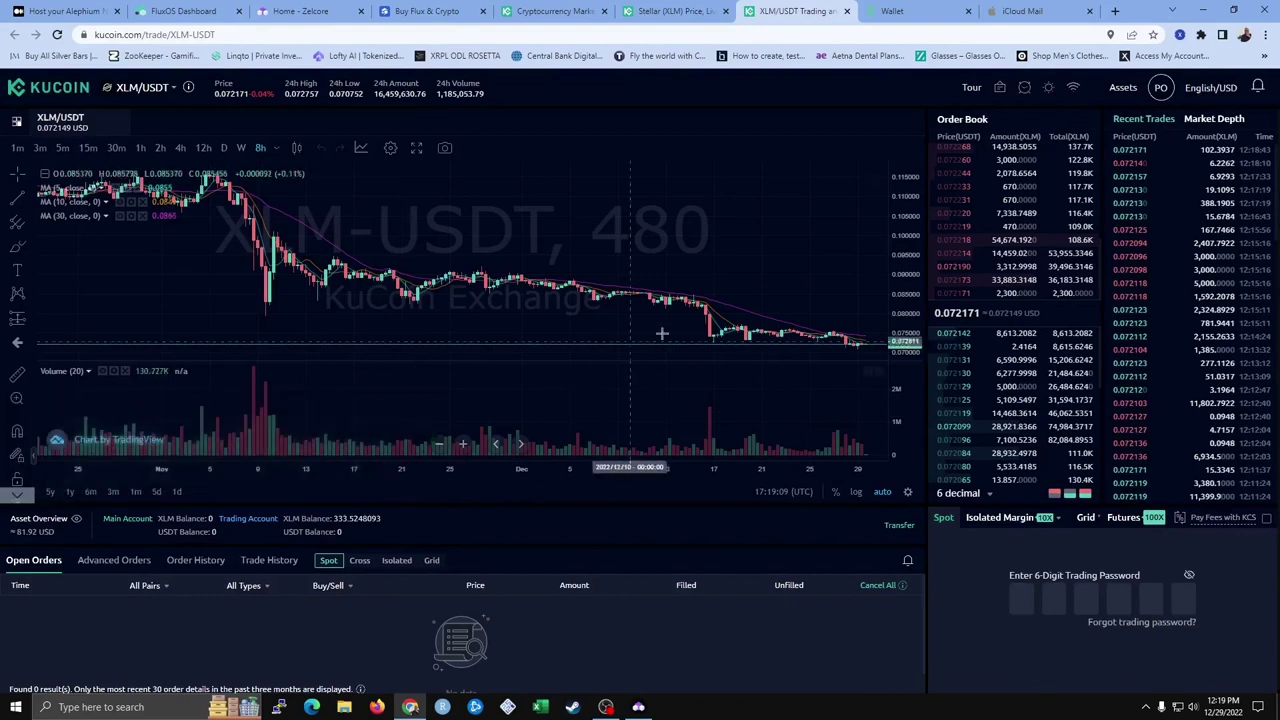
{"action": "left_click", "coordinate": [1021, 600]}
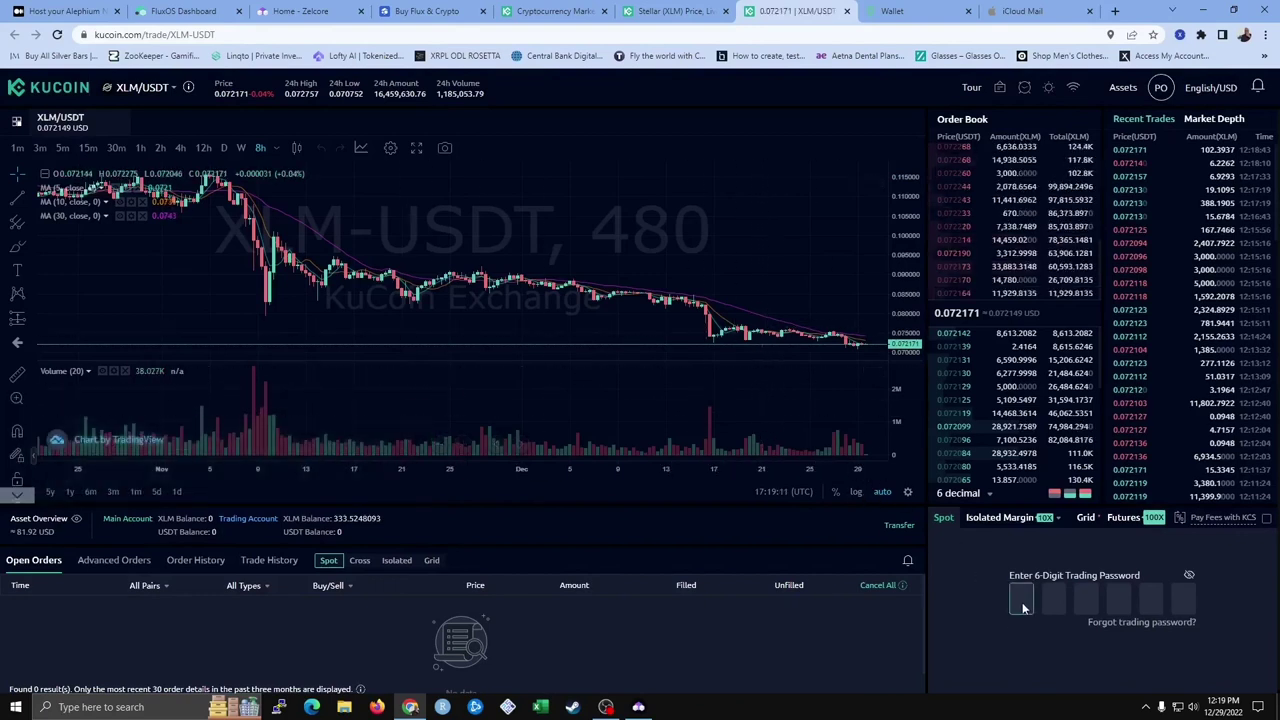
{"action": "type", "text": "*"}
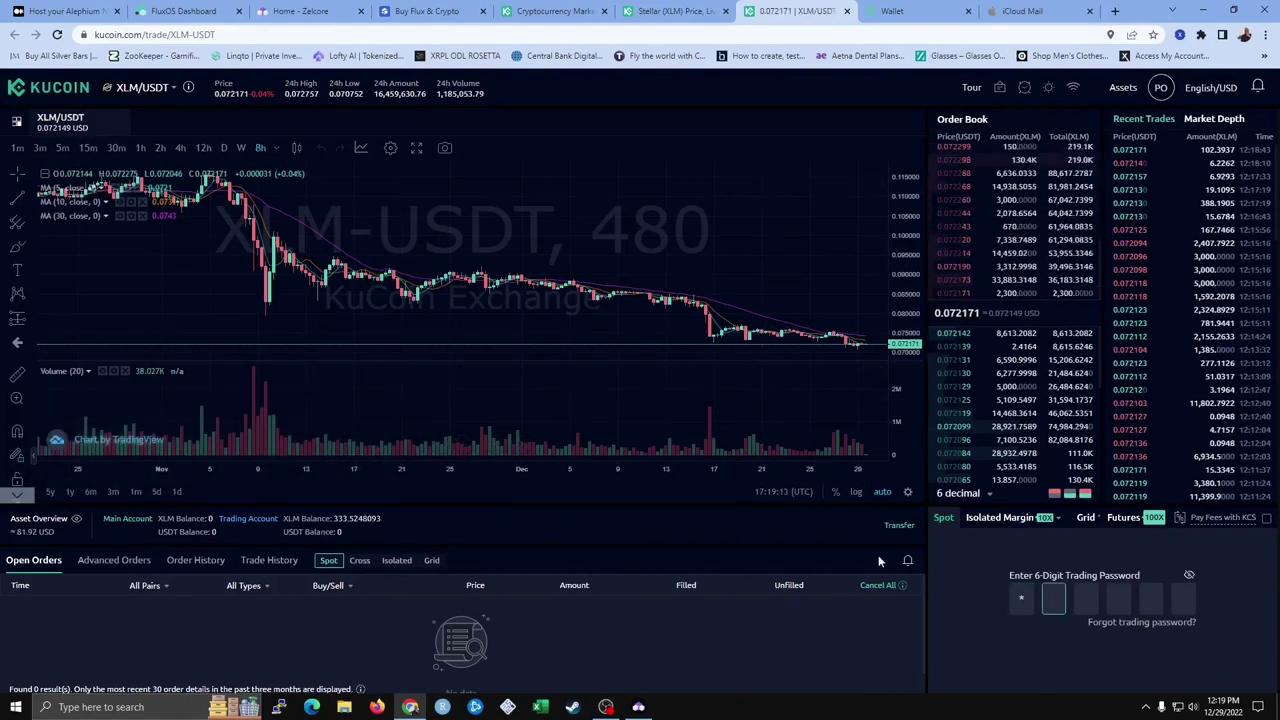
{"action": "type", "text": "*****"}
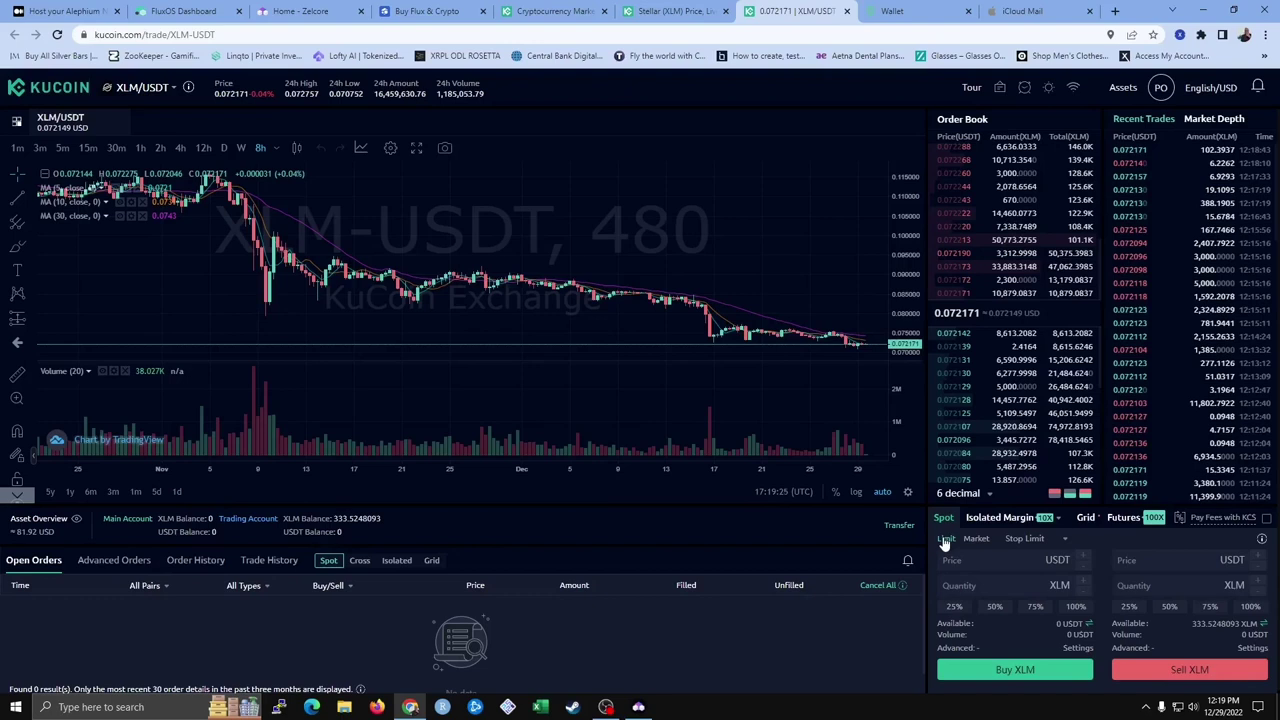
Market-sell 100% of the 333.5248 XLM balance, leaving about 24.04 USDT
{"action": "left_click", "coordinate": [976, 540]}
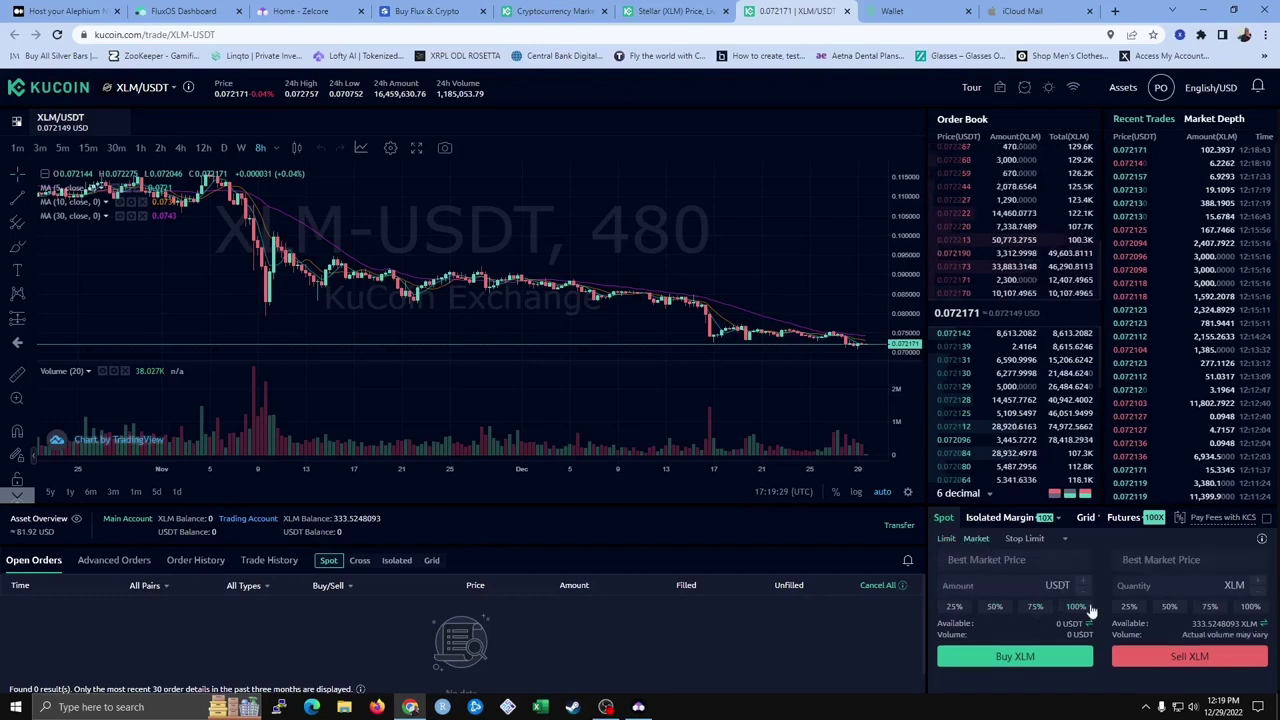
{"action": "left_click", "coordinate": [1250, 609]}
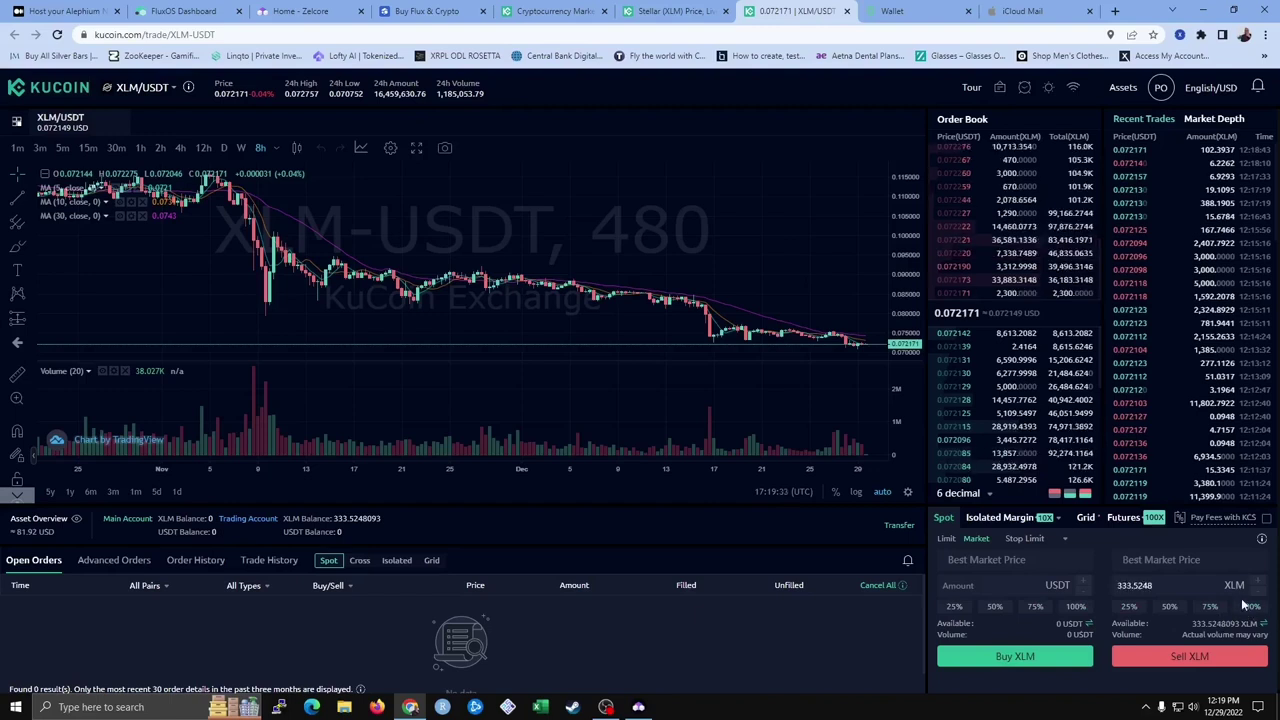
{"action": "left_click", "coordinate": [1194, 656]}
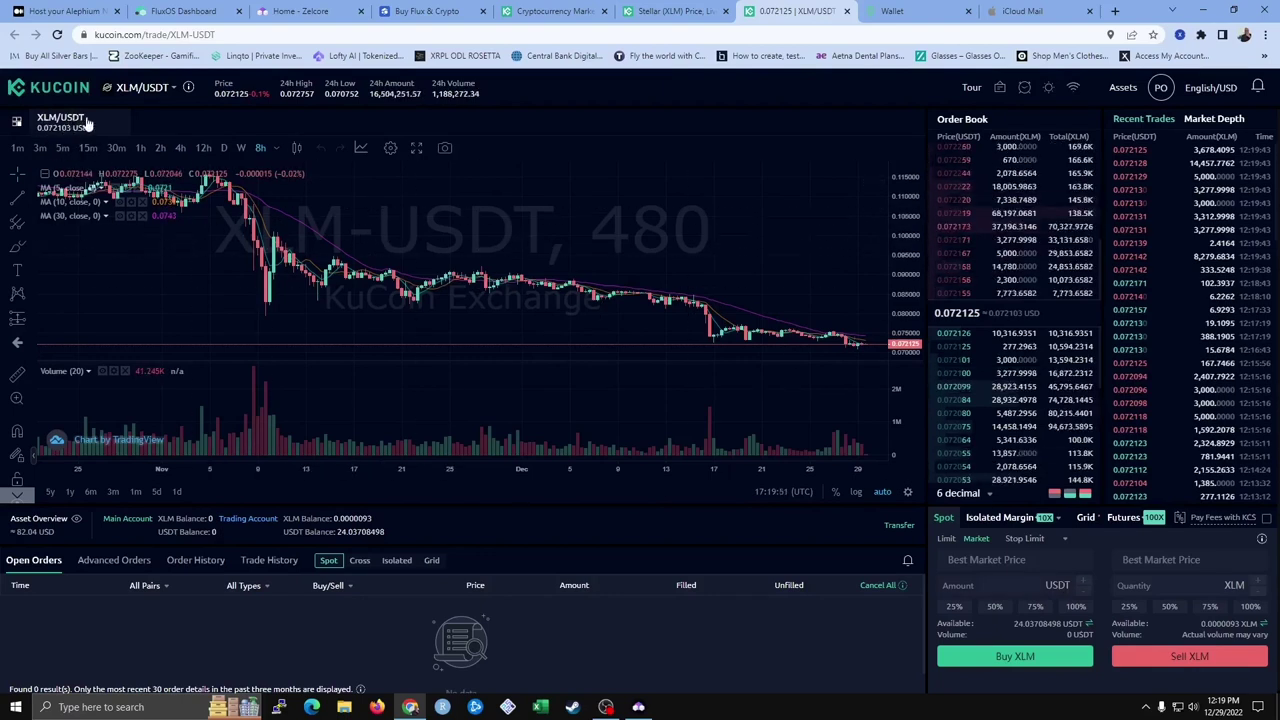
{"action": "left_click", "coordinate": [150, 90]}
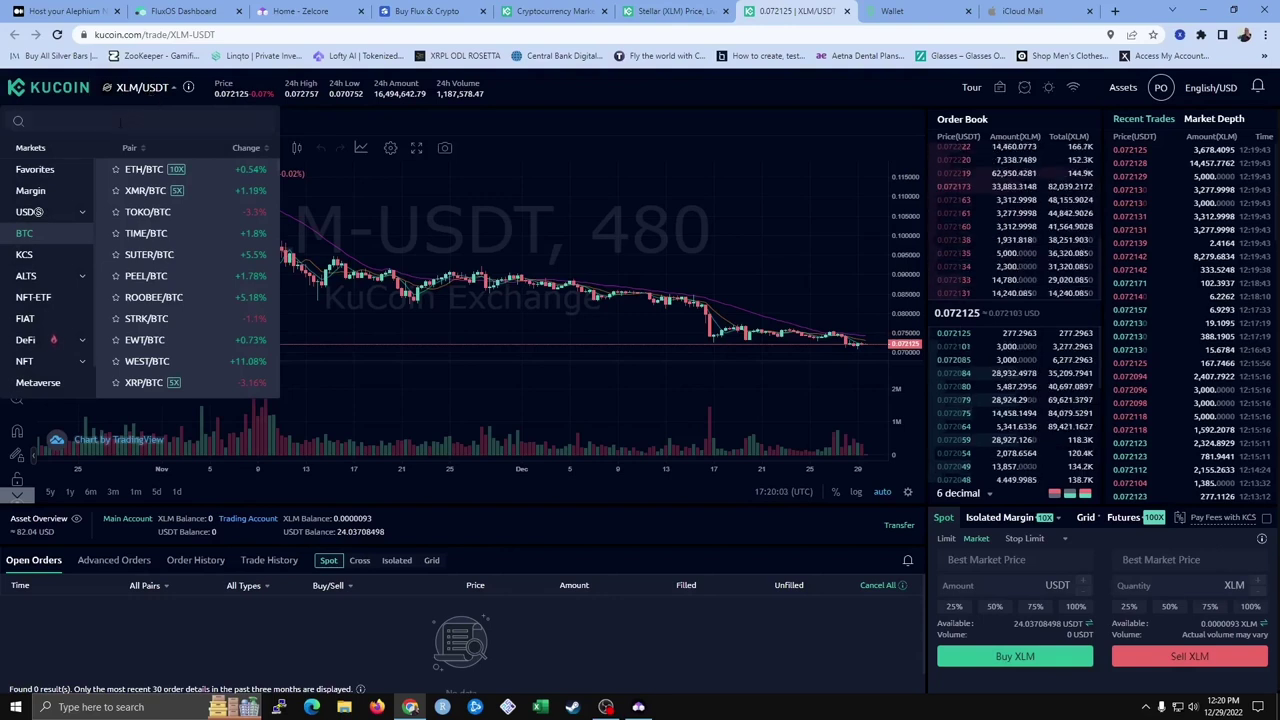
Market-buy FLUX on FLUX/USDT with 100% of the USDT, getting 53.1014 FLUX
{"action": "left_click", "coordinate": [44, 121]}
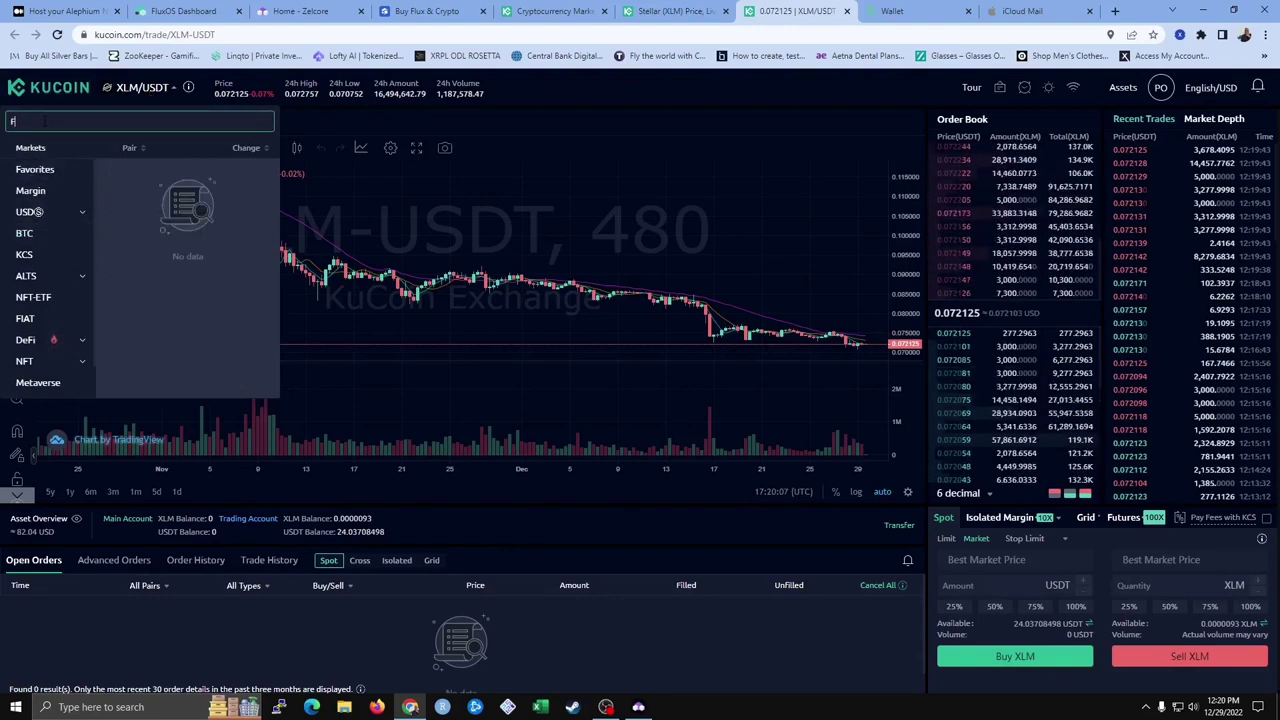
{"action": "type", "text": "FLUX"}
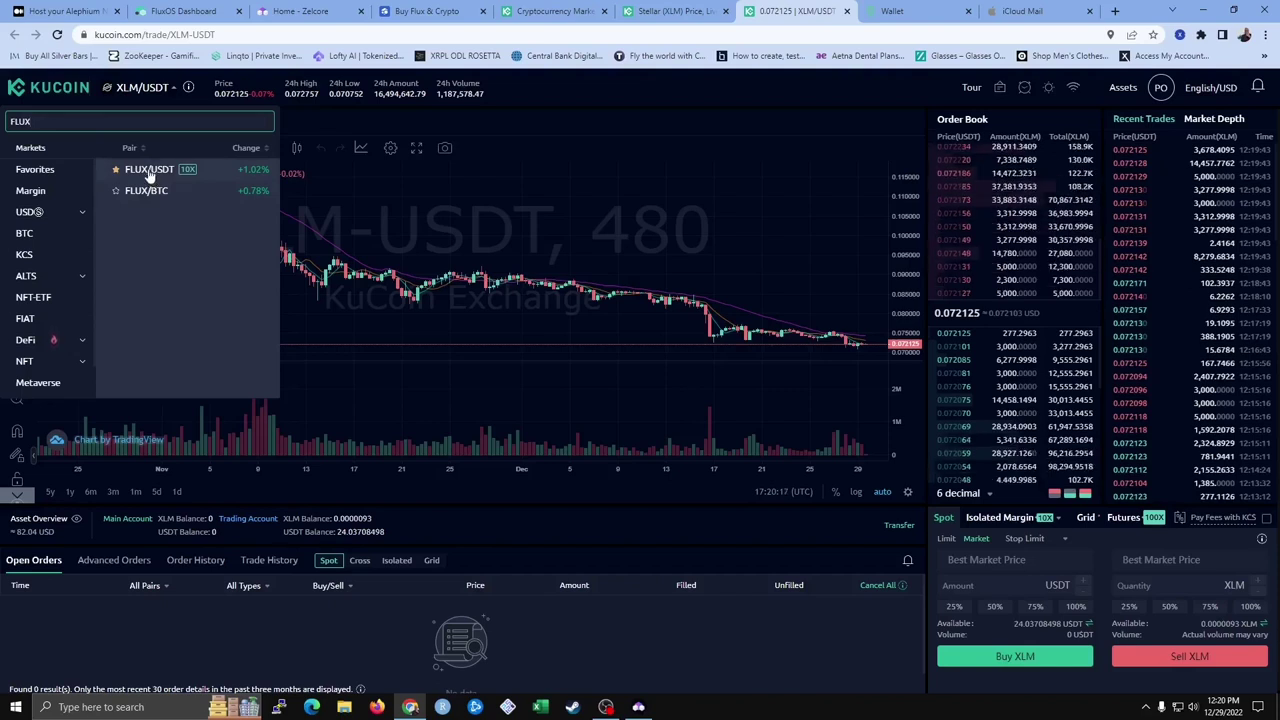
{"action": "left_click", "coordinate": [70, 172]}
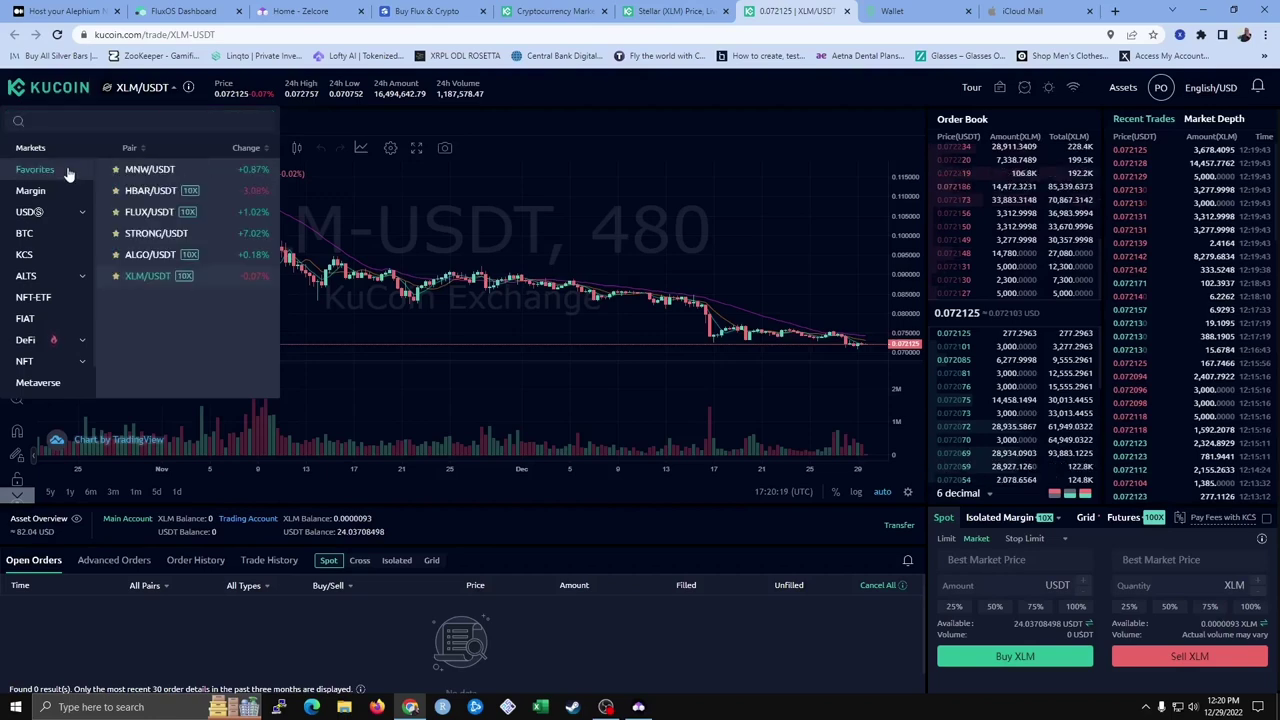
{"action": "left_click", "coordinate": [150, 212]}
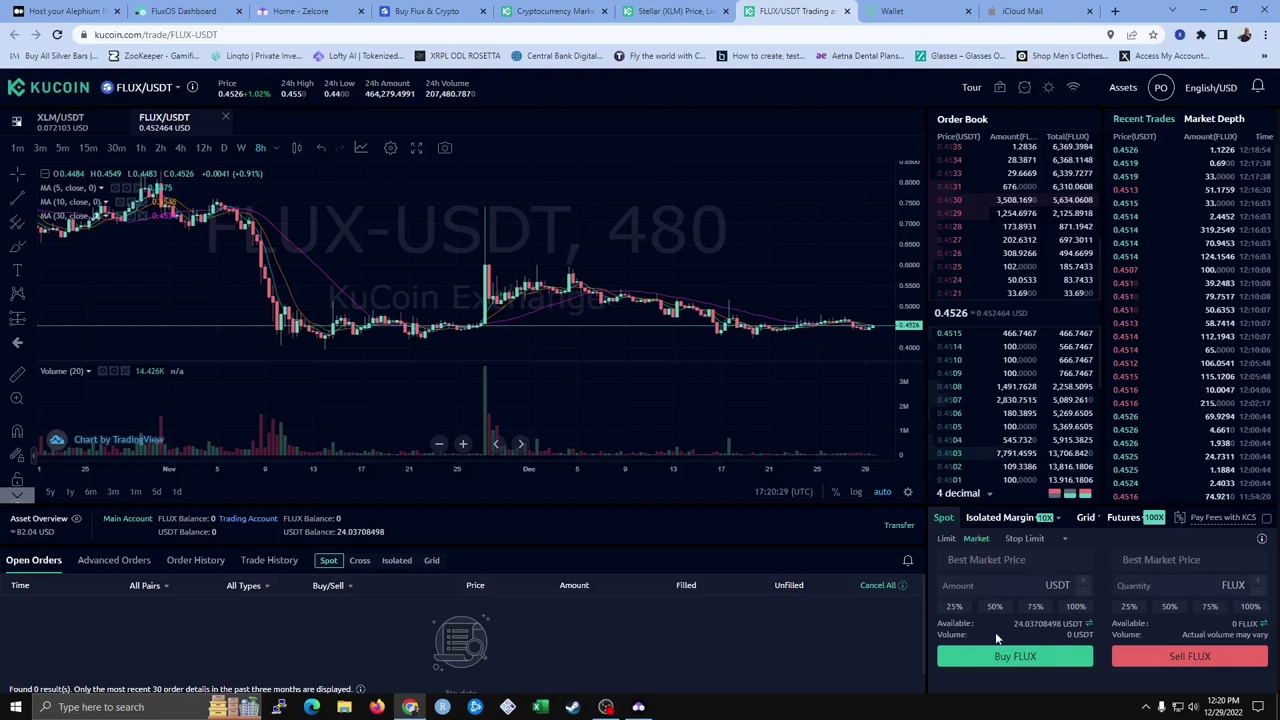
{"action": "left_click", "coordinate": [1077, 612]}
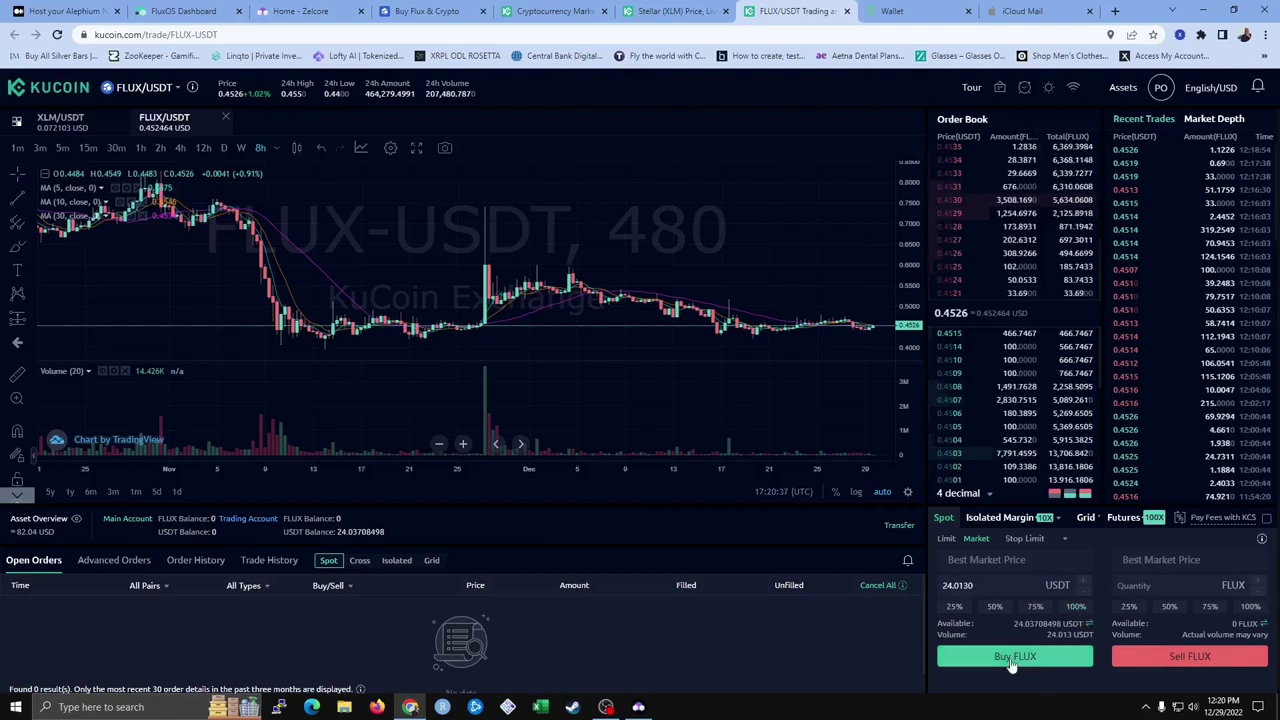
{"action": "left_click", "coordinate": [1012, 658]}
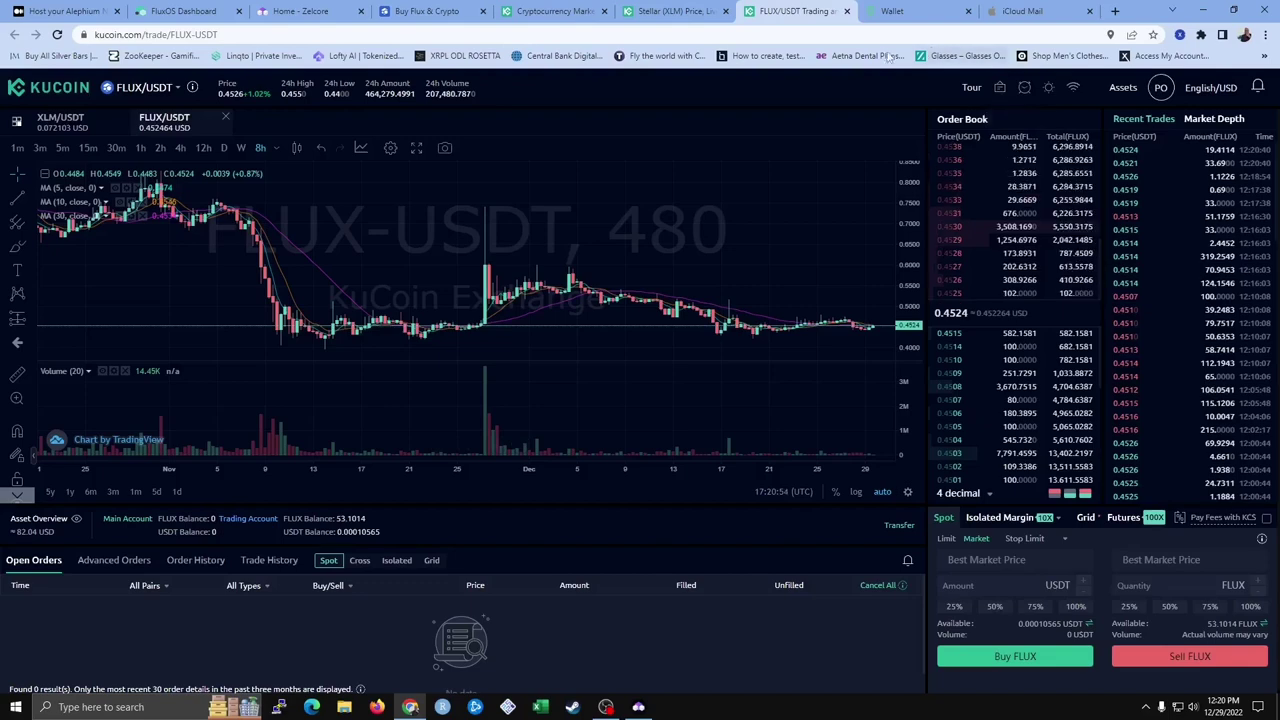
{"action": "left_click", "coordinate": [846, 11]}
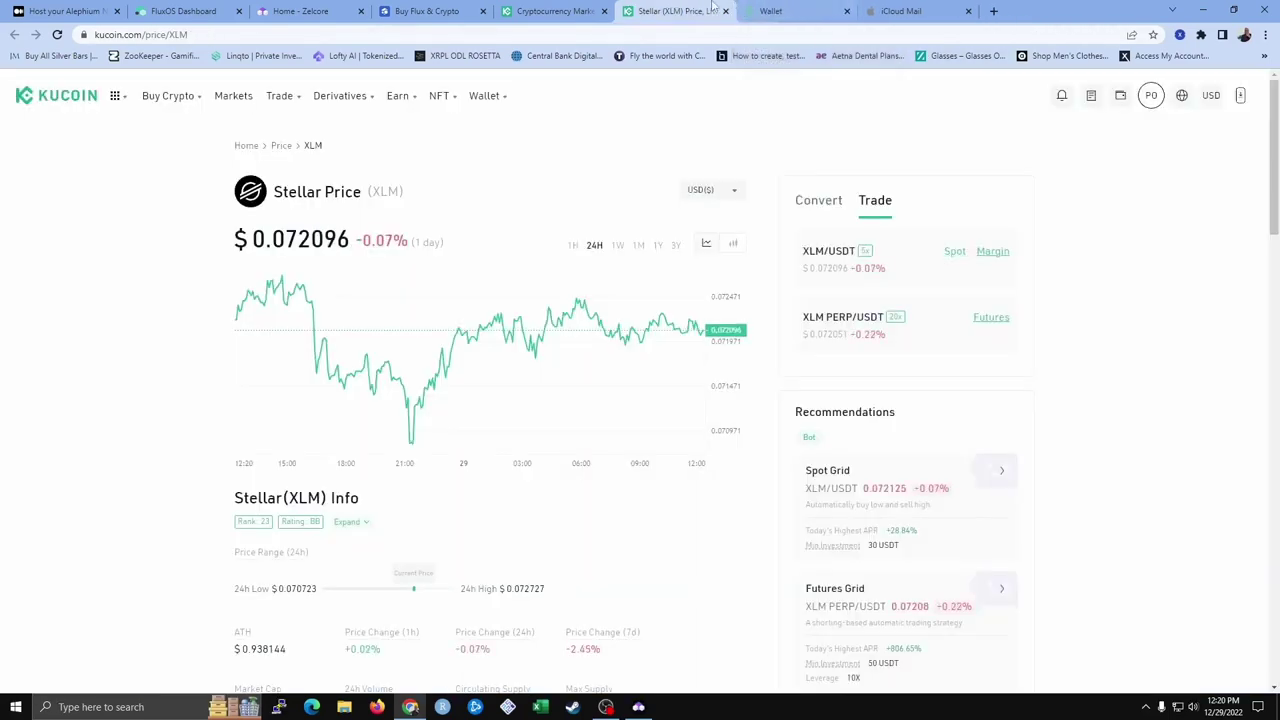
Confirm the Trading Account holds 53.1014 FLUX (≈24.01 USD), then switch to Zelcore
{"action": "left_click", "coordinate": [97, 108]}
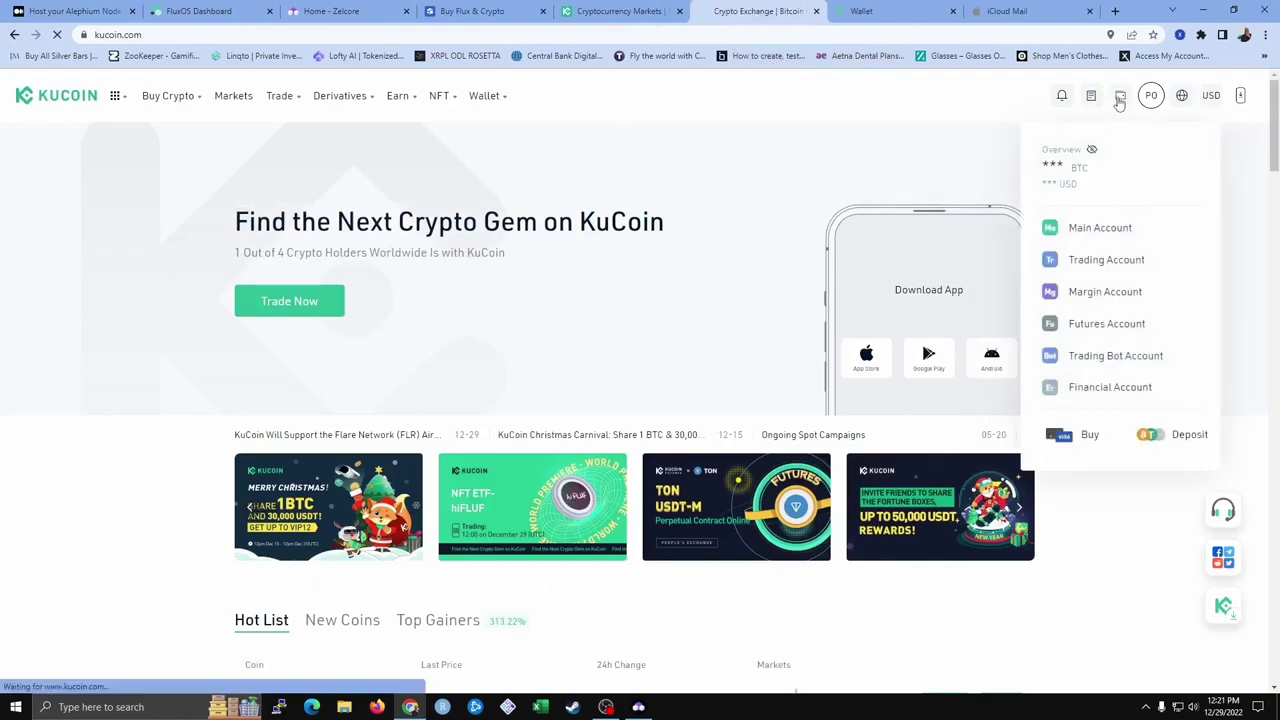
{"action": "left_click", "coordinate": [1118, 100]}
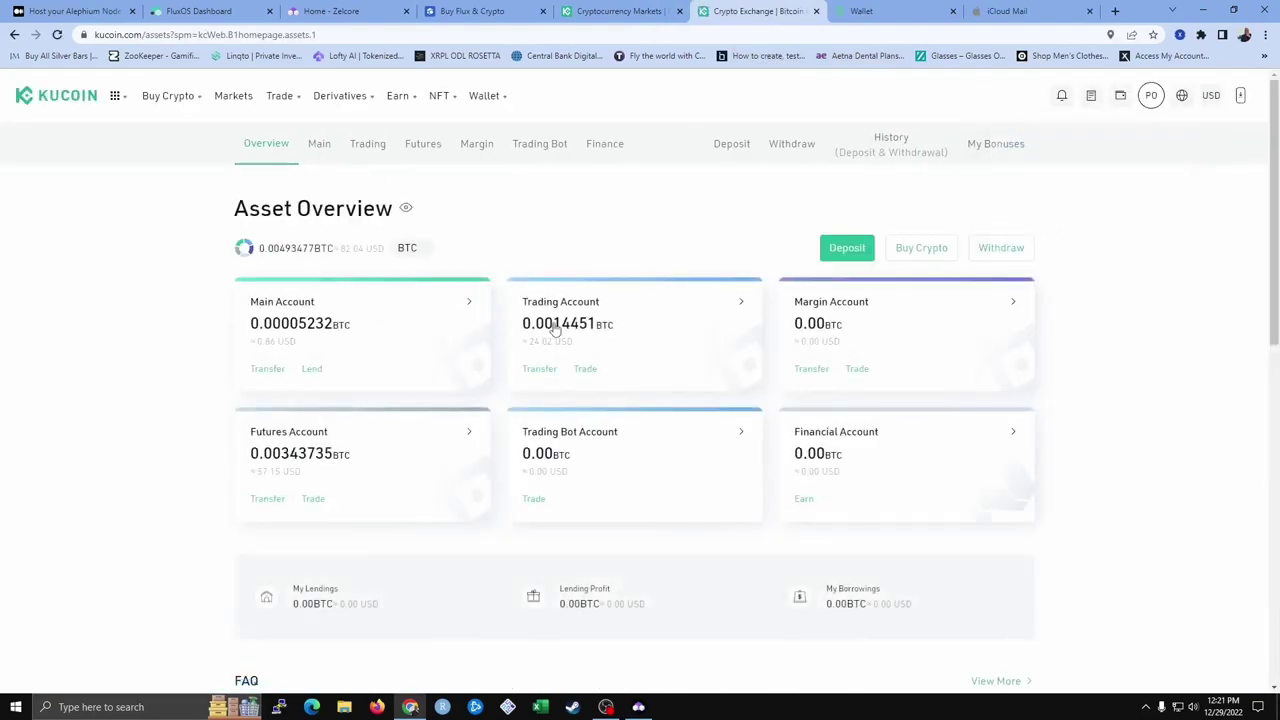
{"action": "left_click", "coordinate": [376, 146]}
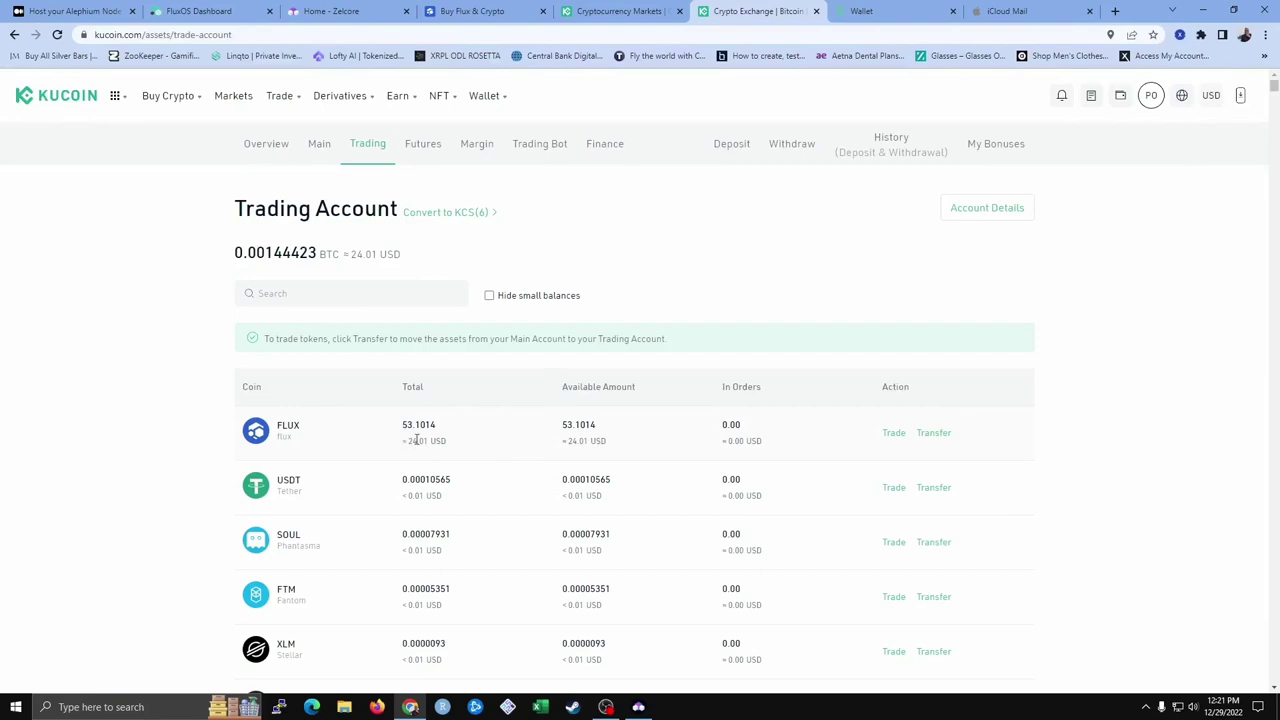
{"action": "left_click", "coordinate": [638, 707]}
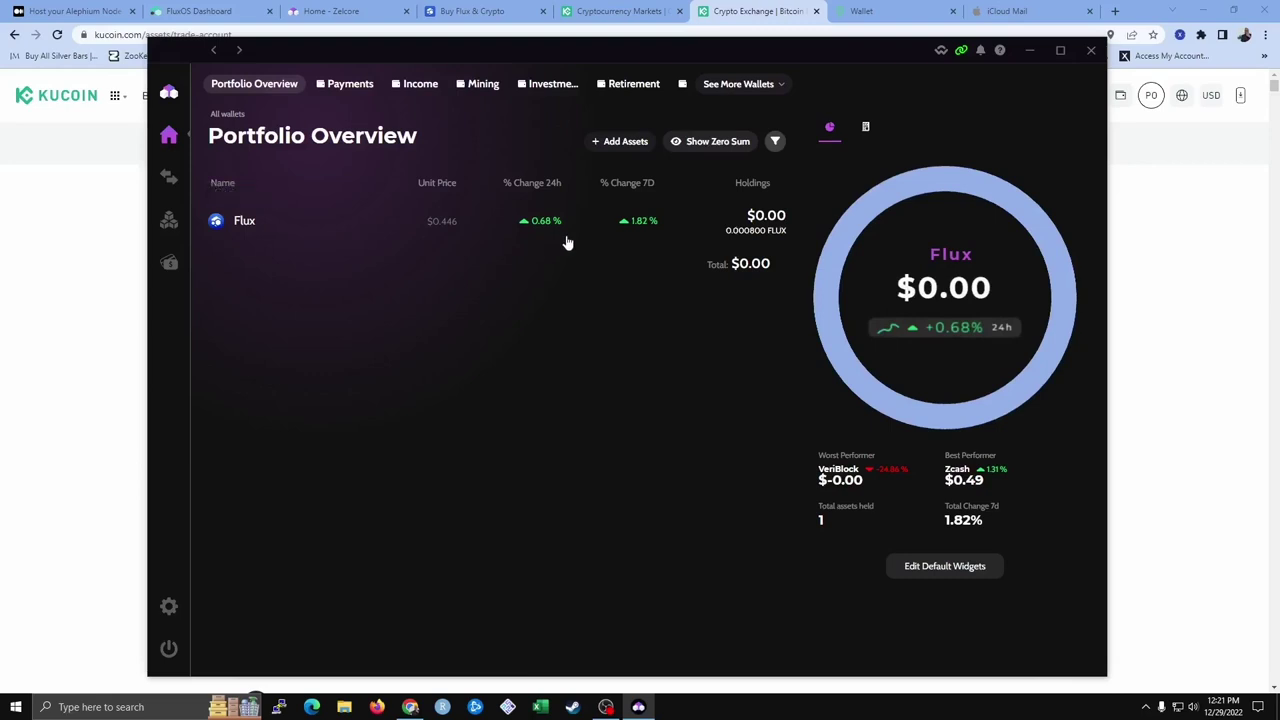
Select the Income wallet, toggle zero-sum assets, and open its Add asset dialog
{"action": "left_click", "coordinate": [616, 142]}
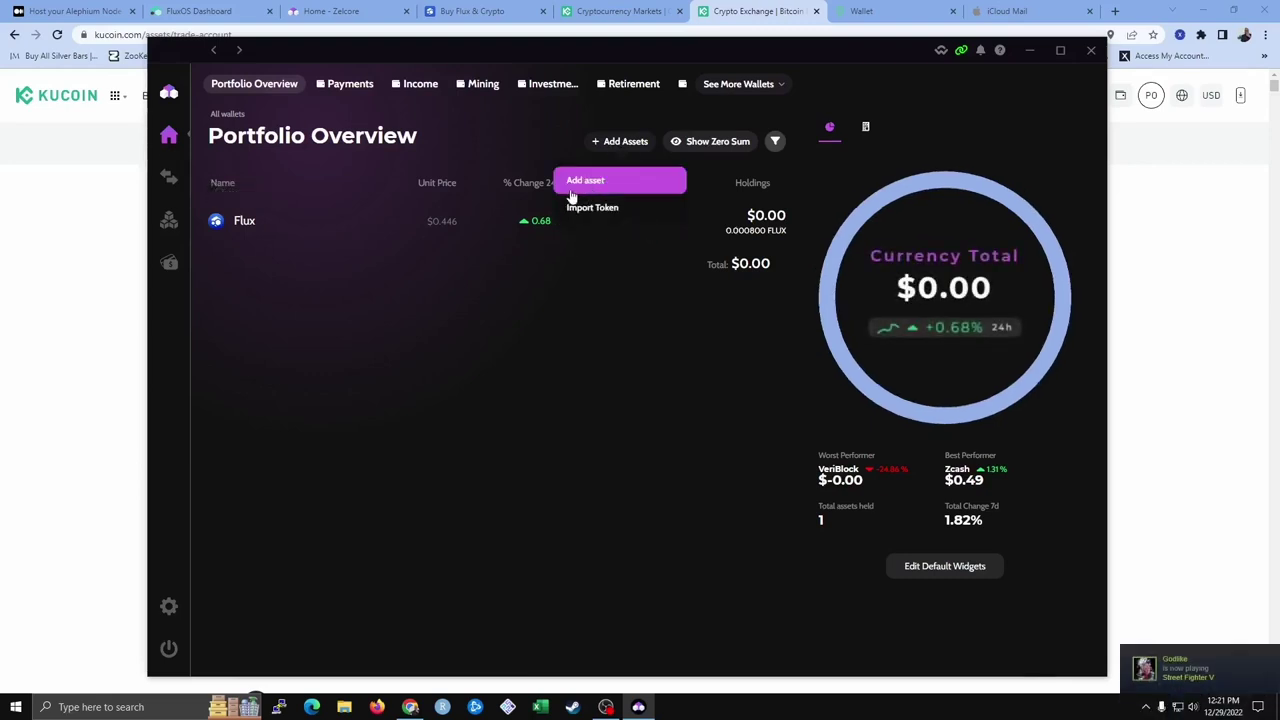
{"action": "left_click", "coordinate": [697, 147]}
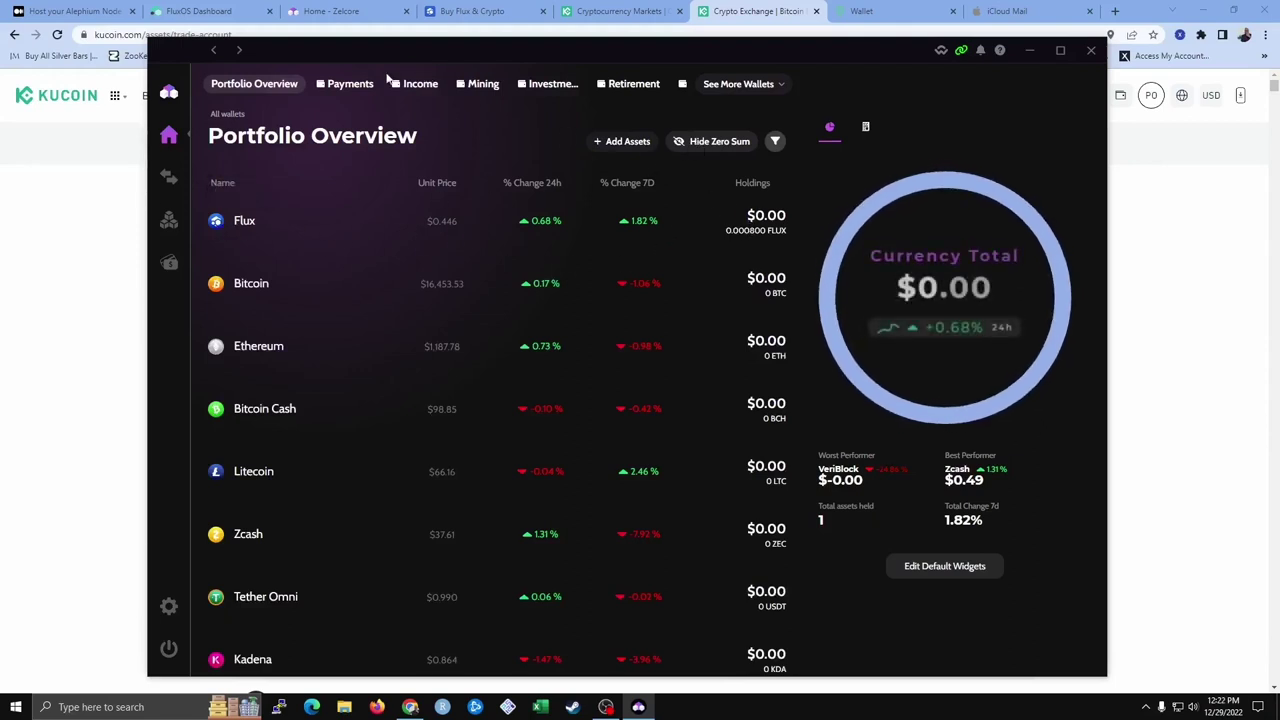
{"action": "left_click", "coordinate": [347, 88]}
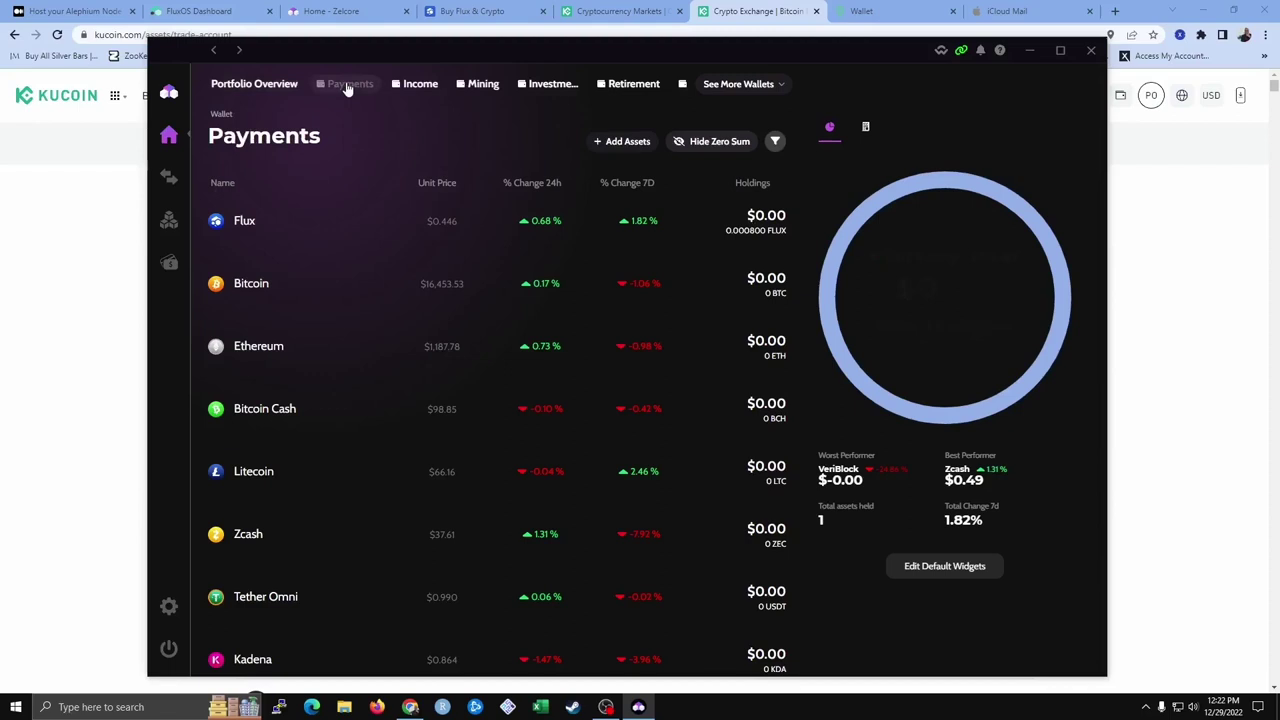
{"action": "left_click", "coordinate": [415, 88]}
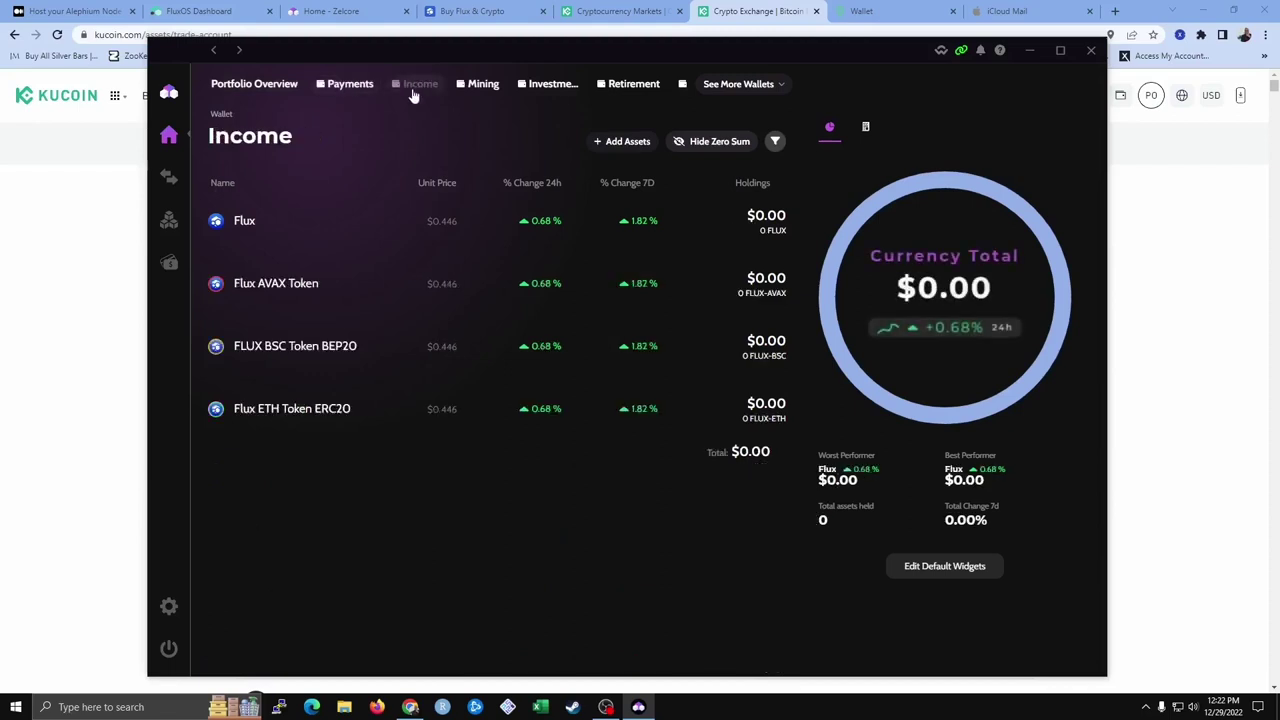
{"action": "left_click", "coordinate": [705, 143]}
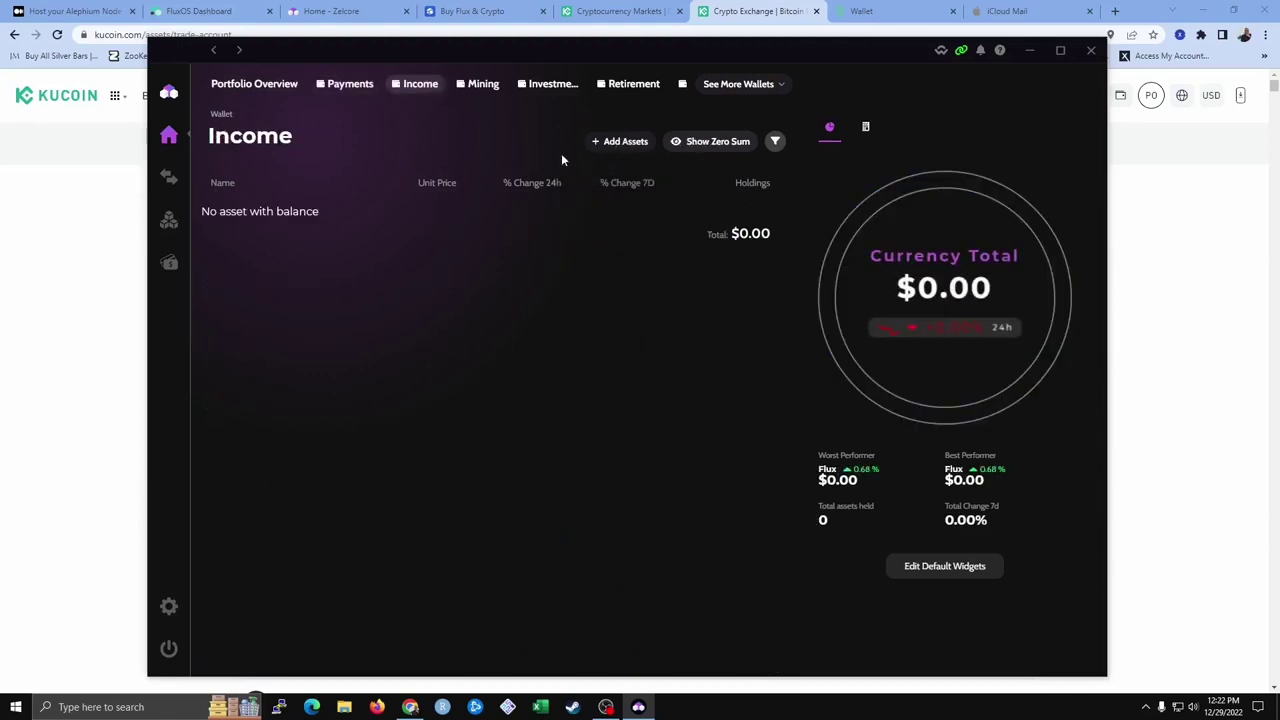
{"action": "left_click", "coordinate": [618, 141]}
{"action": "mouse_move", "coordinate": [614, 146]}
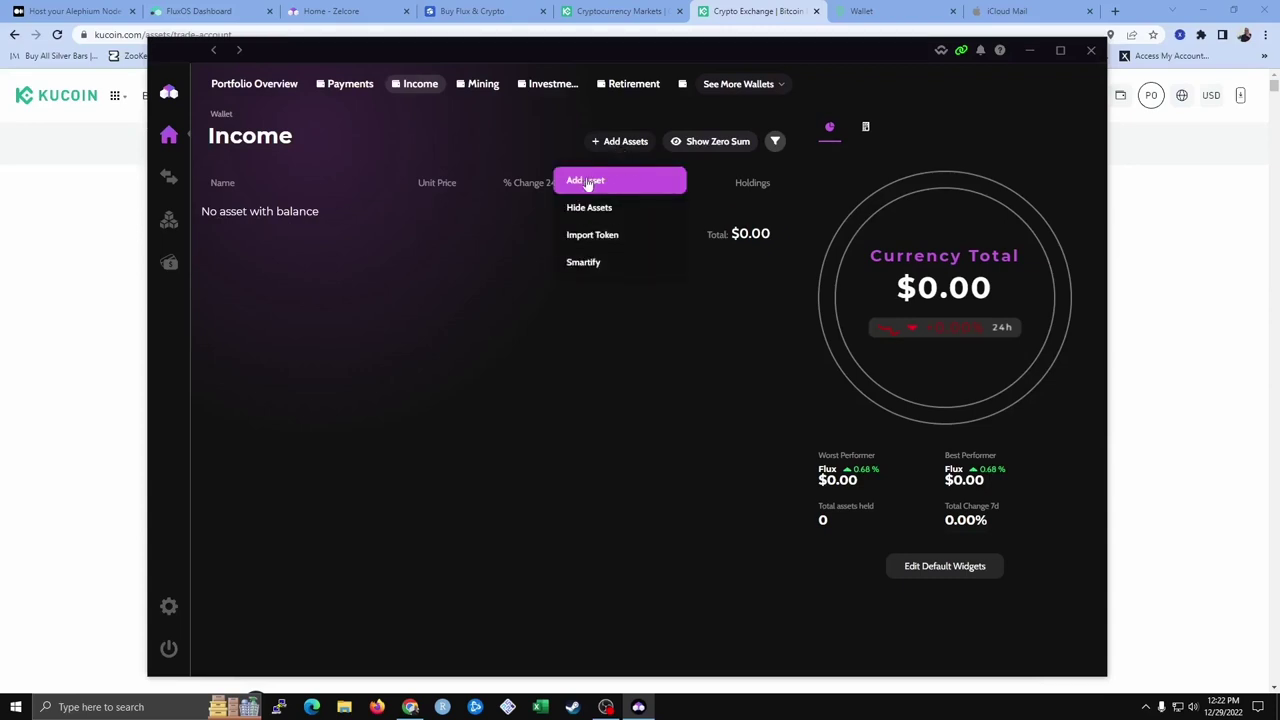
{"action": "left_click", "coordinate": [588, 182]}
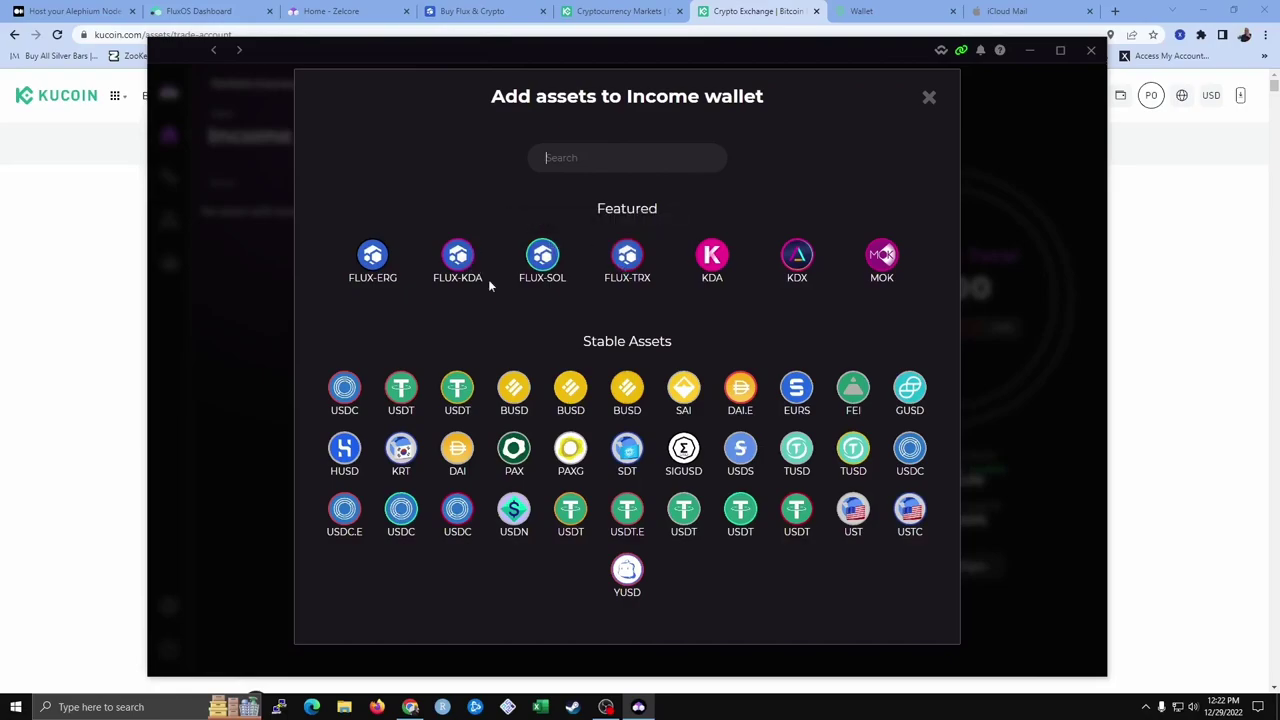
Browse the Add assets to Income list, then close it without adding any asset
{"action": "scroll", "coordinate": [540, 350], "scroll_direction": "down", "scroll_amount": 10}
{"action": "scroll", "coordinate": [545, 347], "scroll_direction": "down", "scroll_amount": 20}
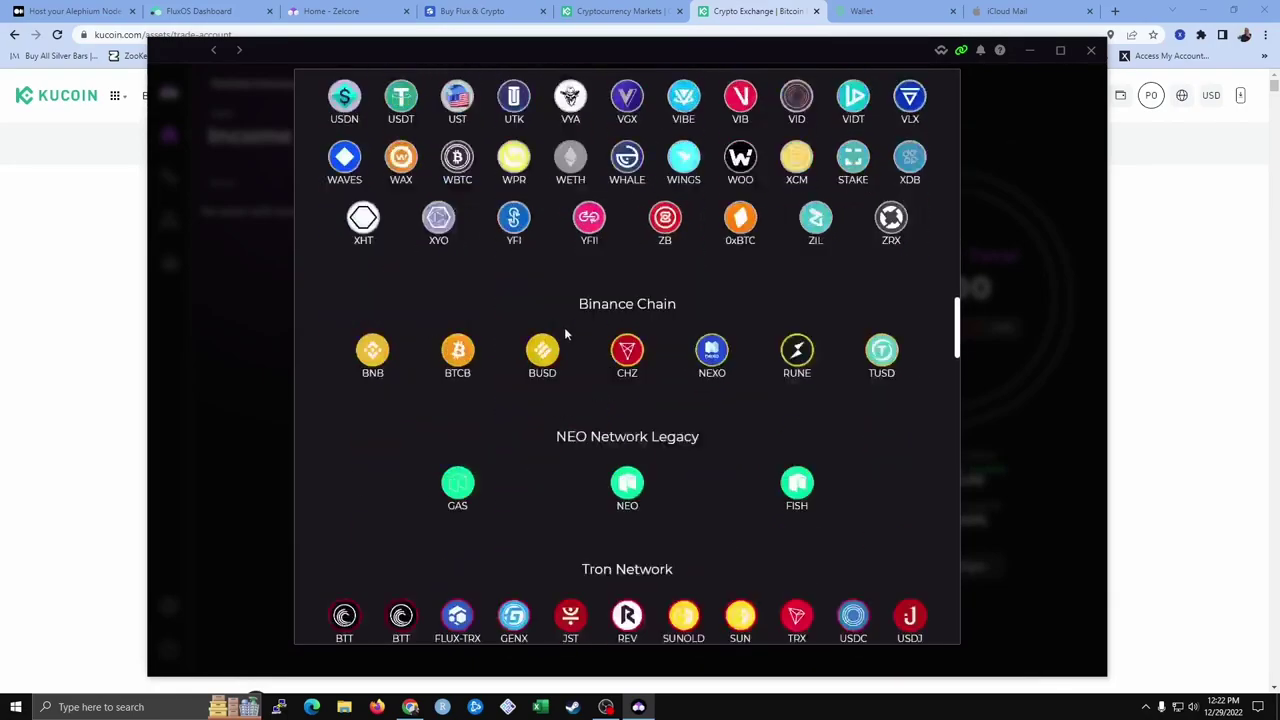
{"action": "scroll", "coordinate": [434, 387], "scroll_direction": "down", "scroll_amount": 15}
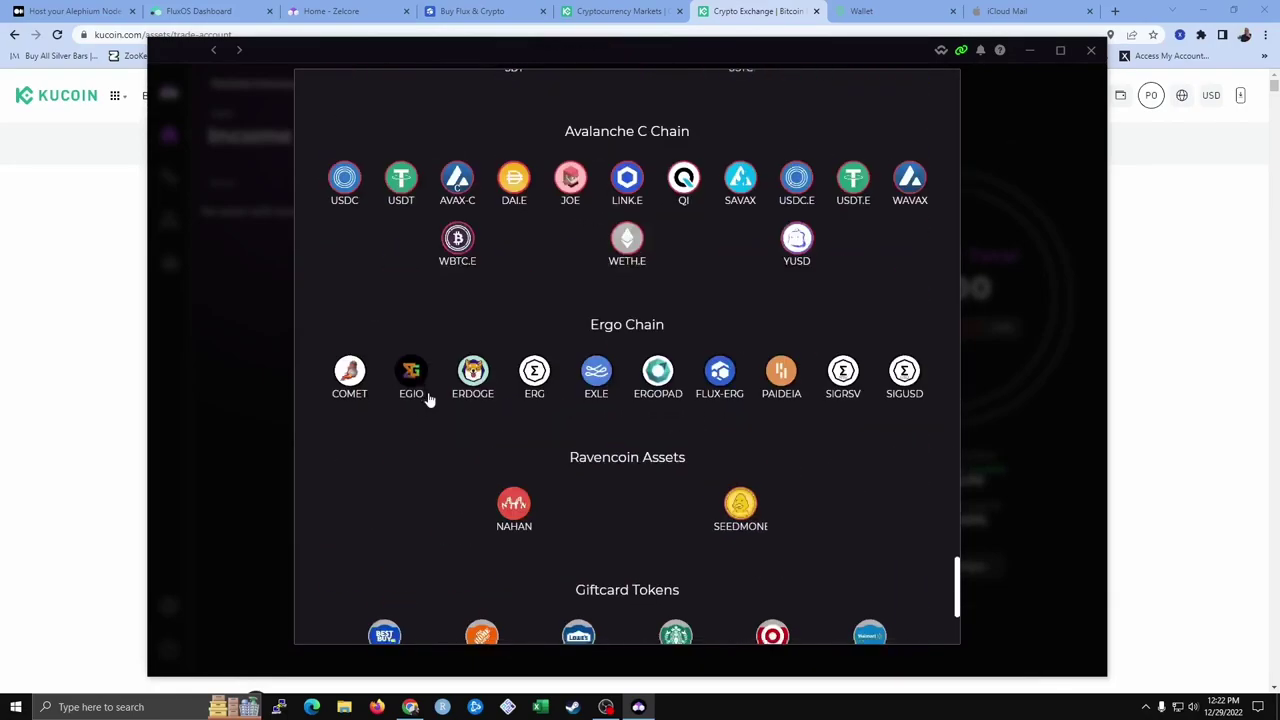
{"action": "scroll", "coordinate": [349, 491], "scroll_direction": "up", "scroll_amount": 5}
{"action": "scroll", "coordinate": [299, 232], "scroll_direction": "up", "scroll_amount": 20}
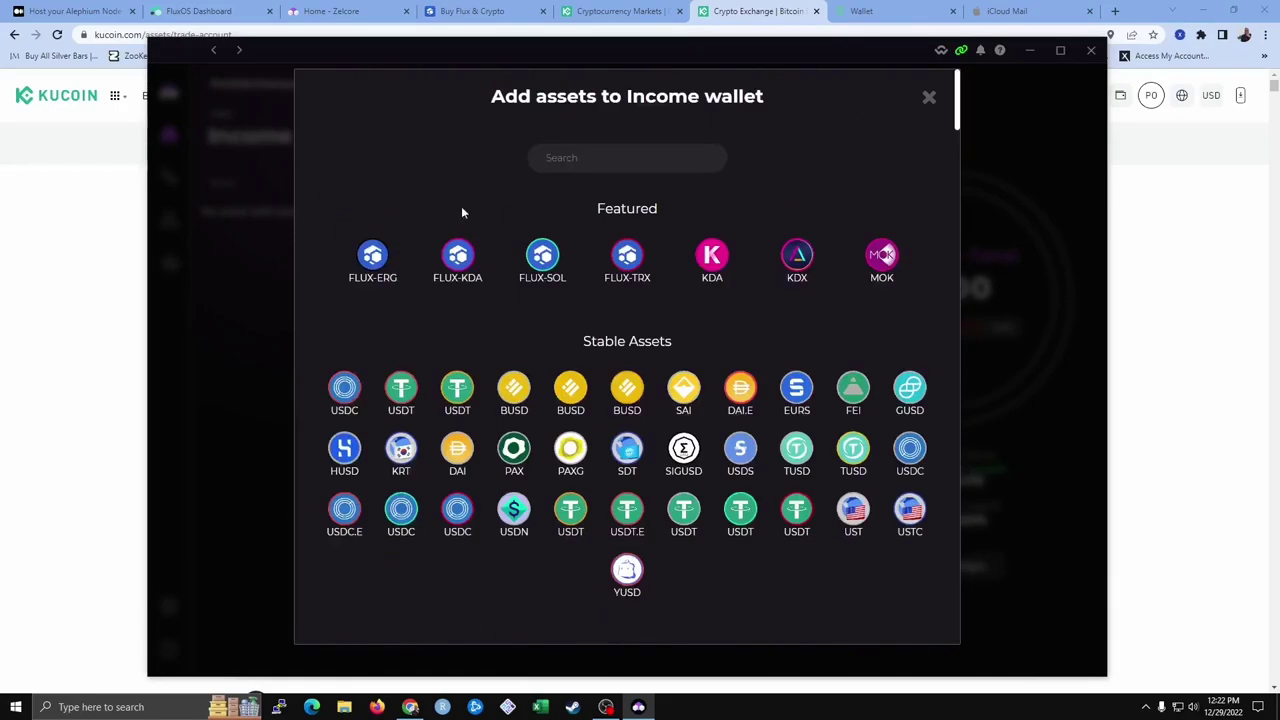
{"action": "left_click", "coordinate": [632, 157]}
{"action": "left_click", "coordinate": [929, 100]}
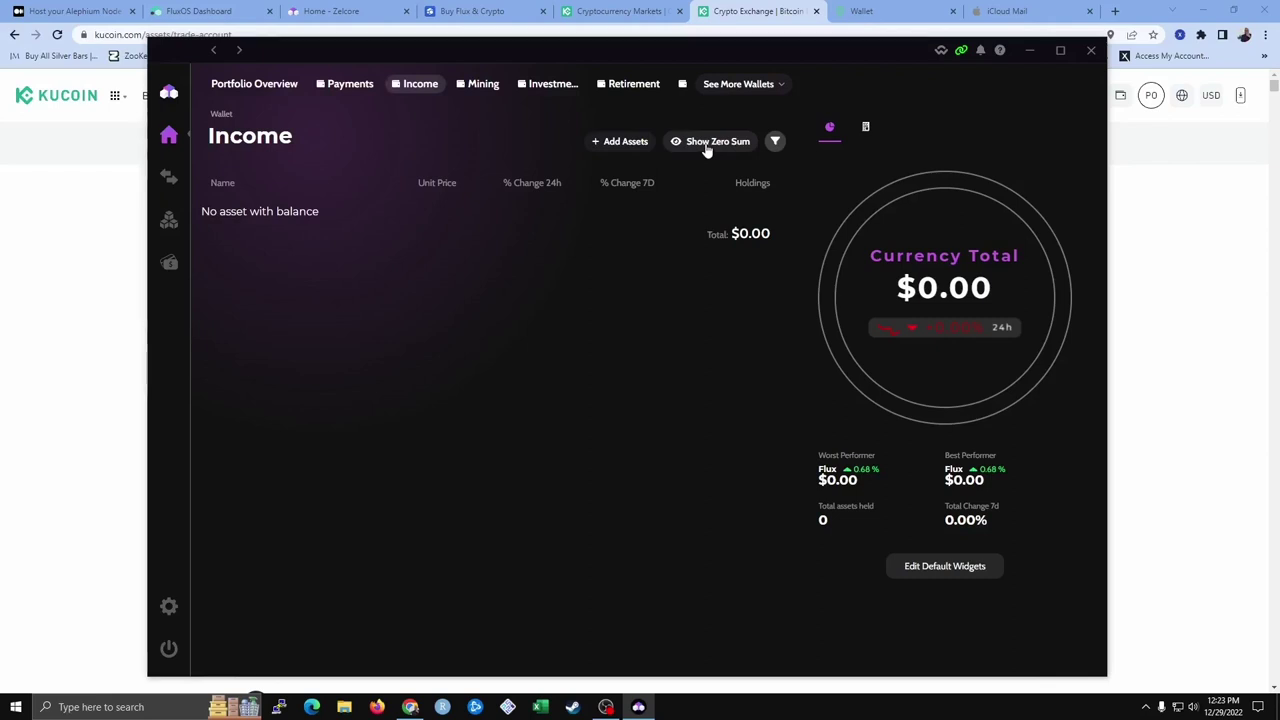
Show zero-balance assets and open the Receive Flux into Income page
{"action": "left_click", "coordinate": [707, 143]}
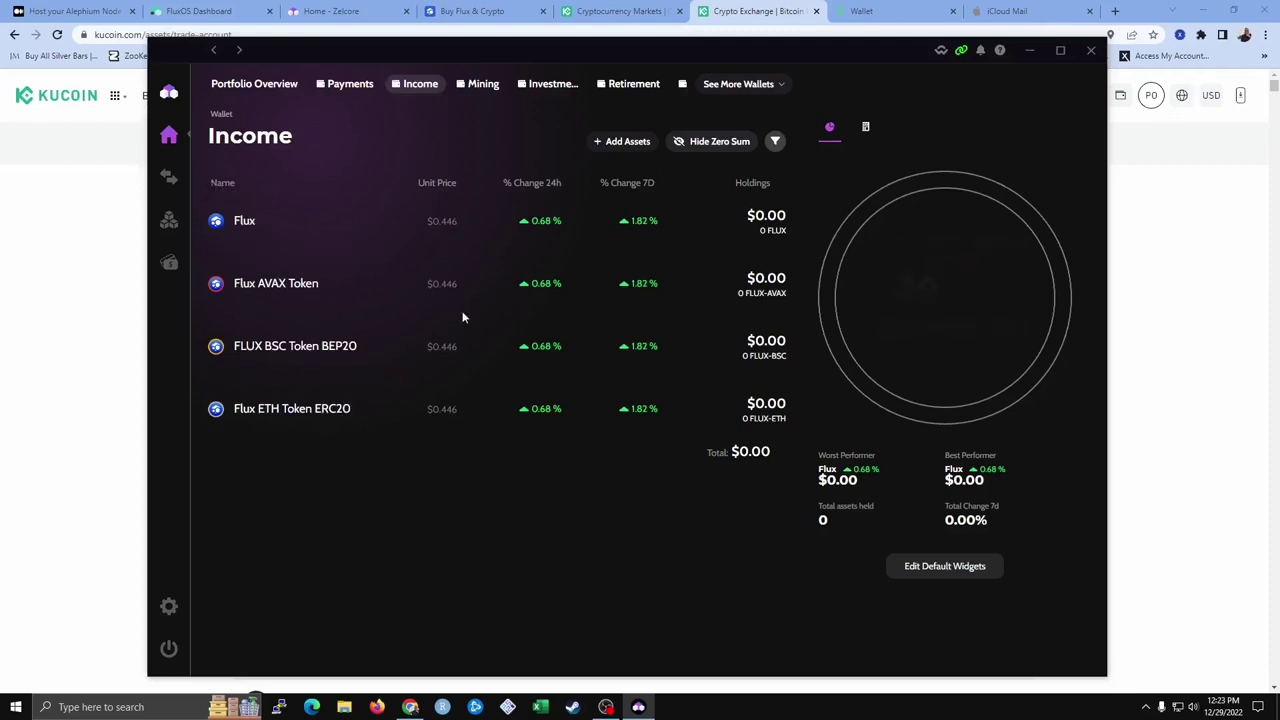
{"action": "left_click", "coordinate": [243, 221]}
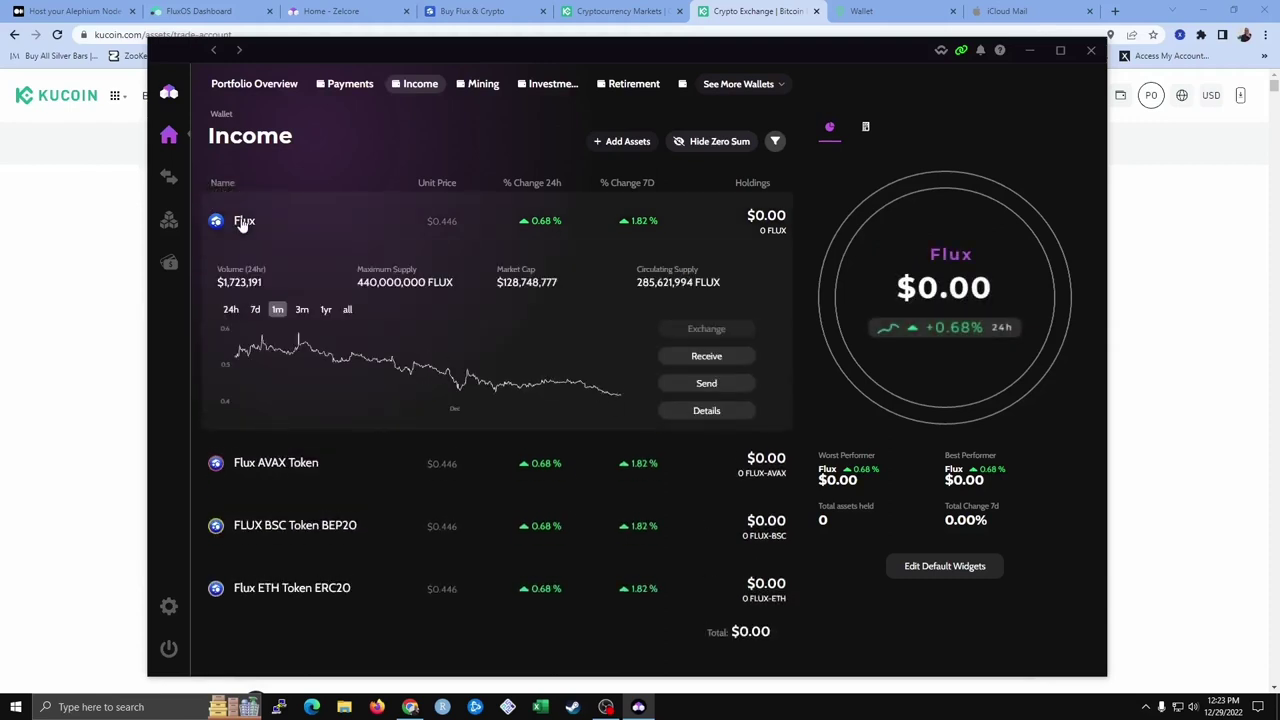
{"action": "left_click", "coordinate": [688, 359]}
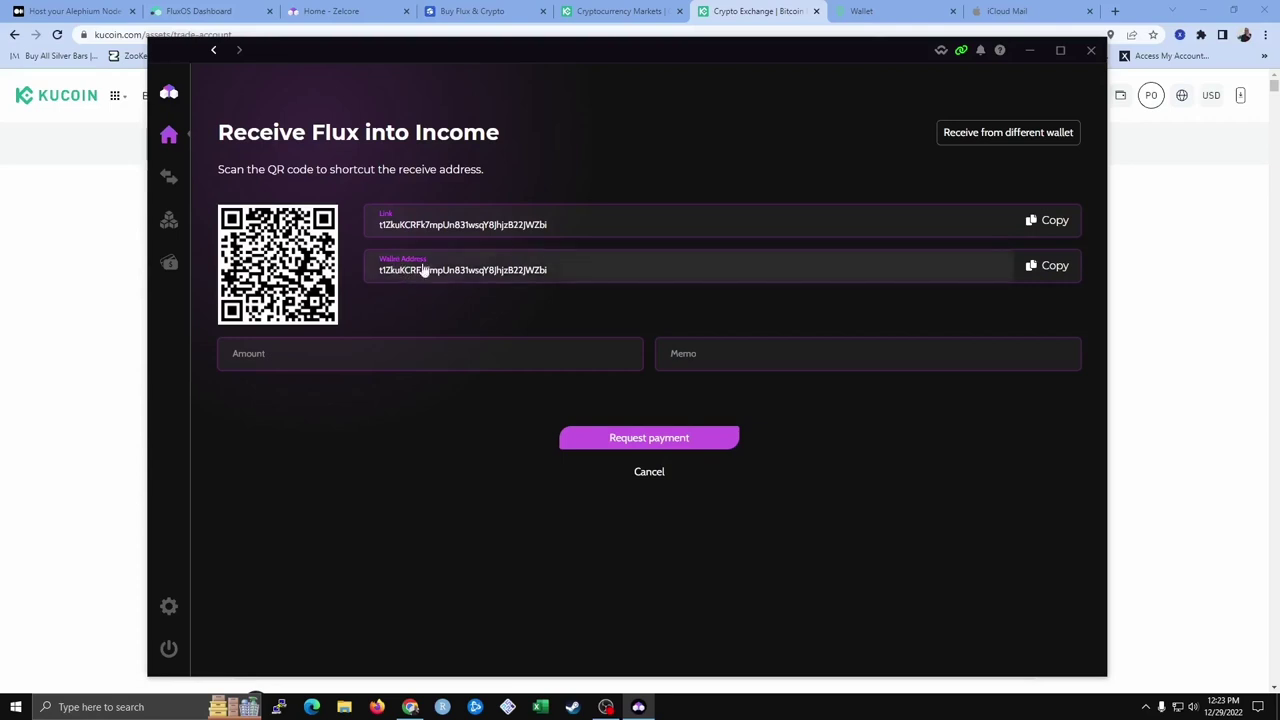
Copy the Income wallet's Flux receive address and return to KuCoin's Trading Account
{"action": "left_click", "coordinate": [1037, 268]}
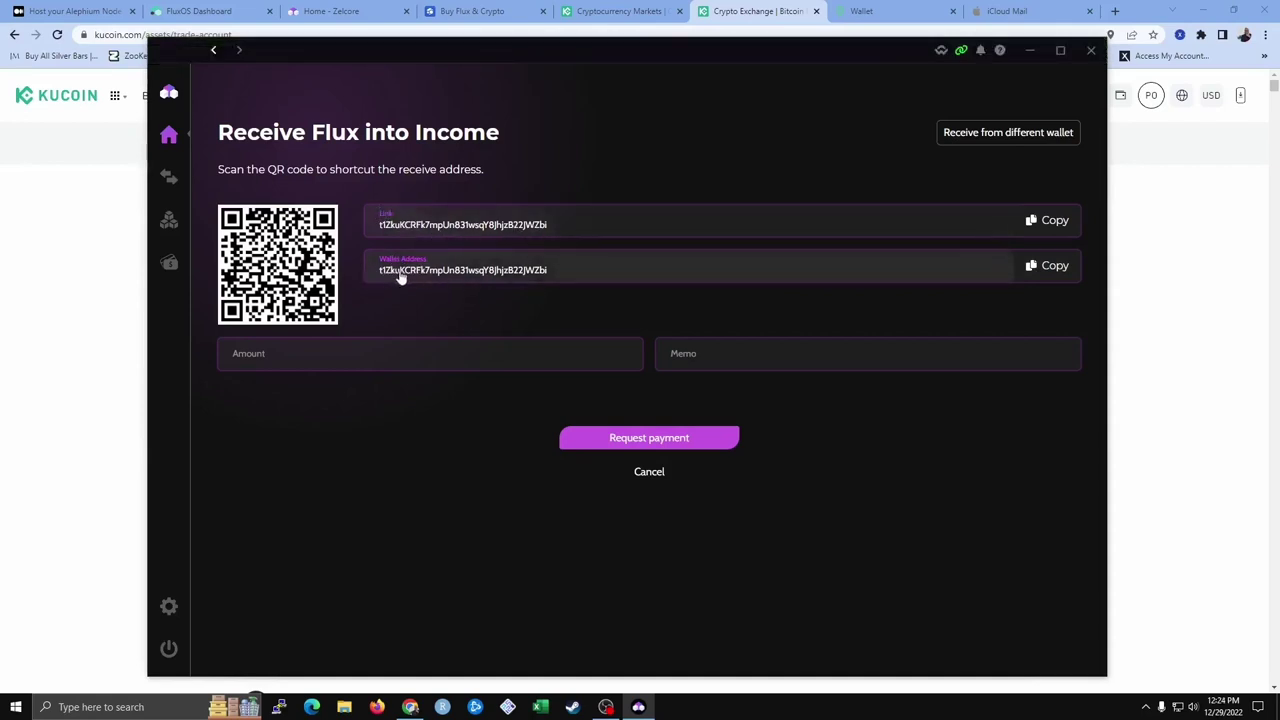
{"action": "left_click", "coordinate": [1034, 271]}
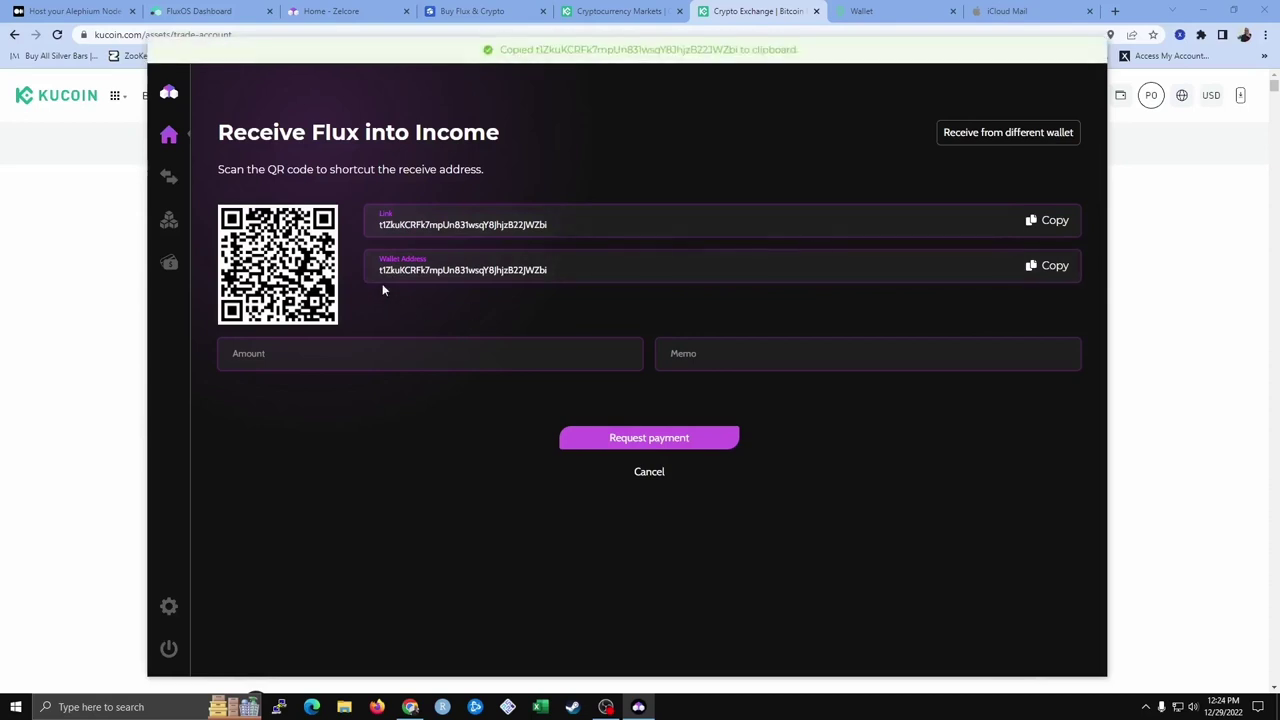
{"action": "left_click", "coordinate": [371, 366]}
{"action": "left_click", "coordinate": [731, 12]}
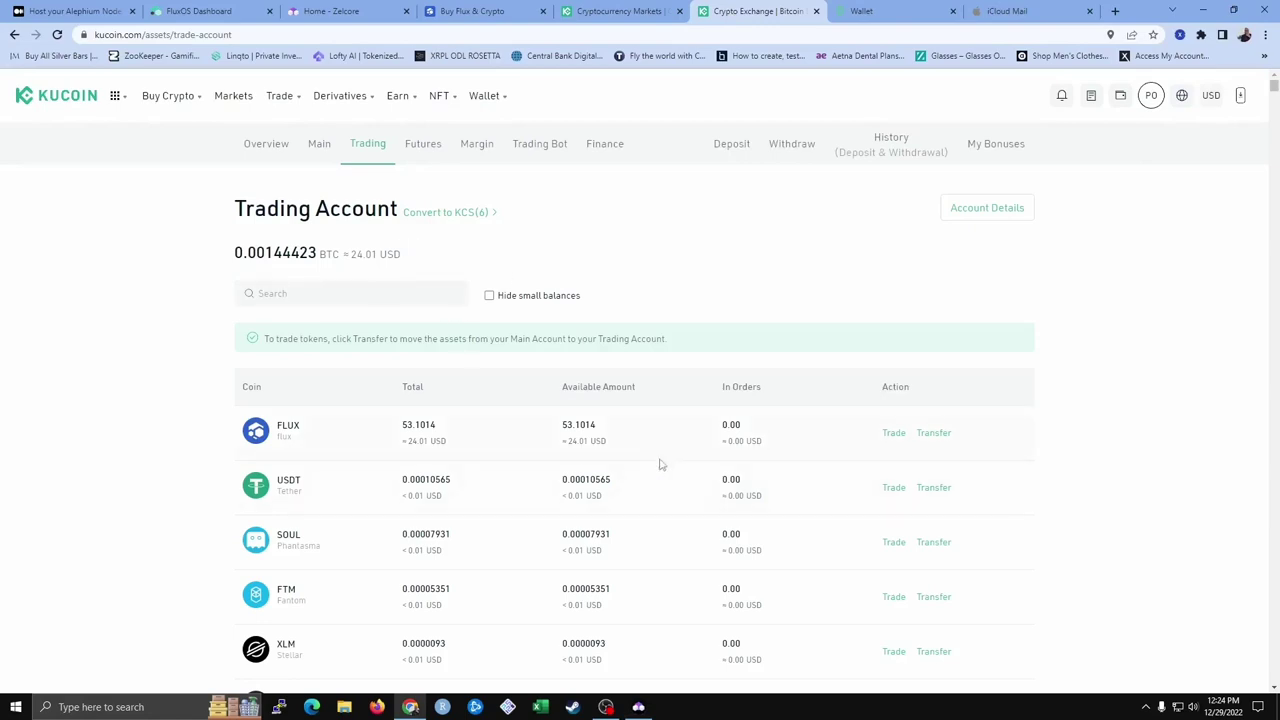
Transfer all 53.1014 FLUX from the Trading Account to the Main Account
{"action": "left_click", "coordinate": [936, 434]}
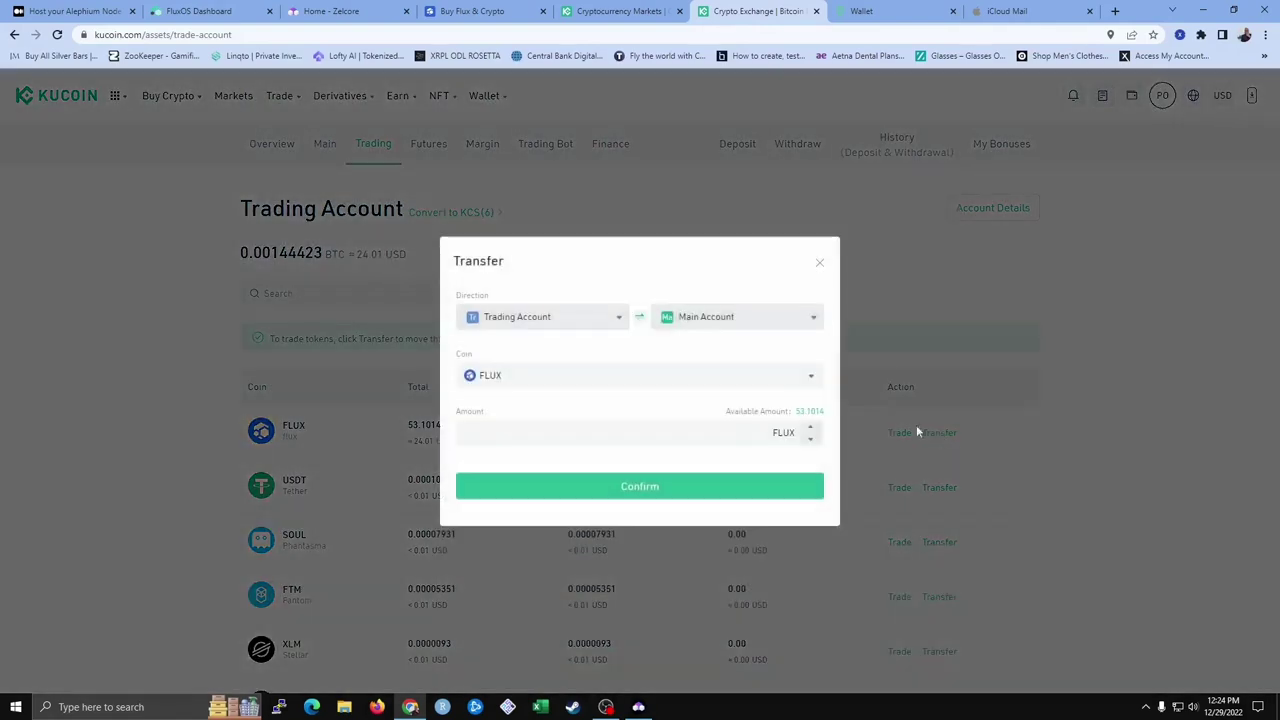
{"action": "left_click", "coordinate": [718, 320]}
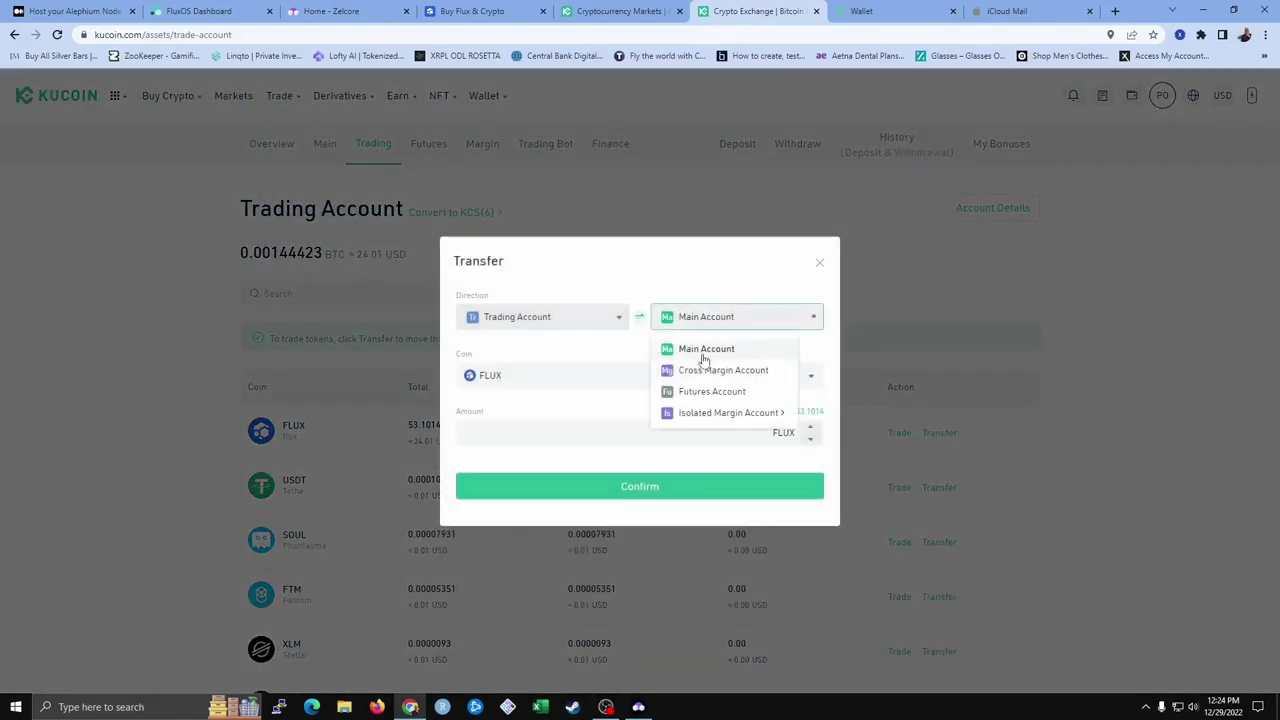
{"action": "left_click", "coordinate": [702, 352]}
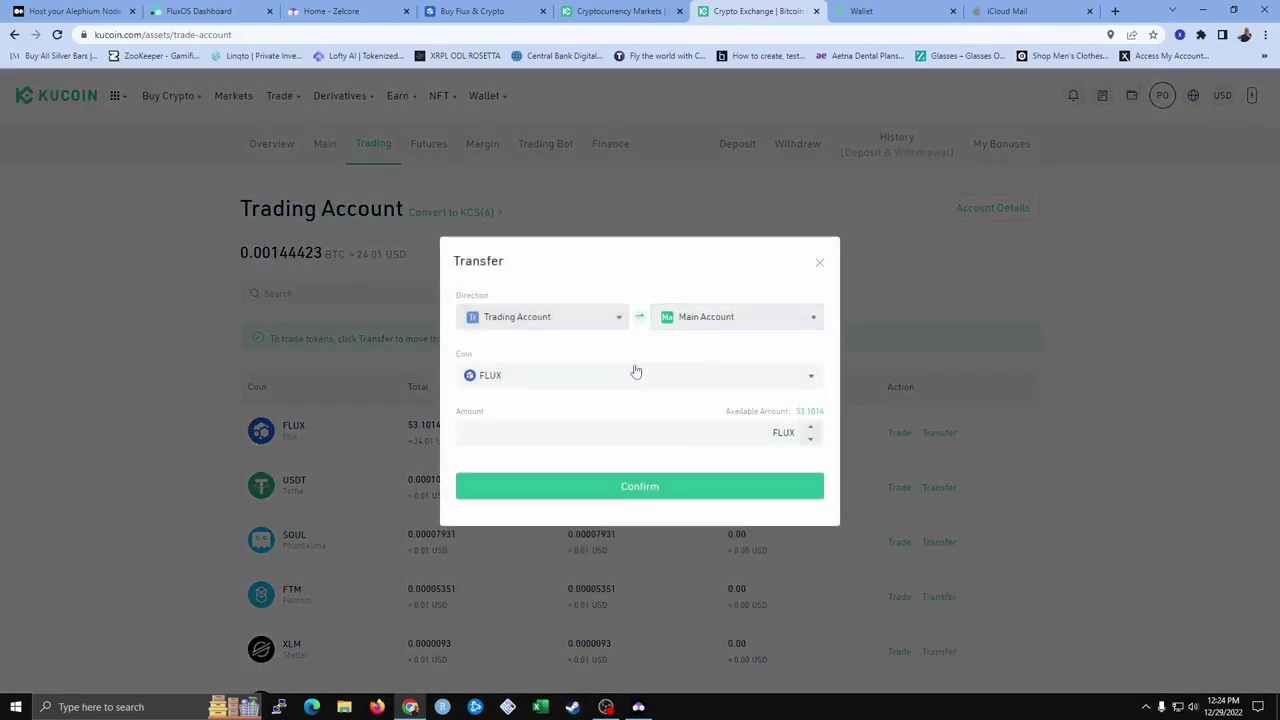
{"action": "left_click", "coordinate": [809, 413]}
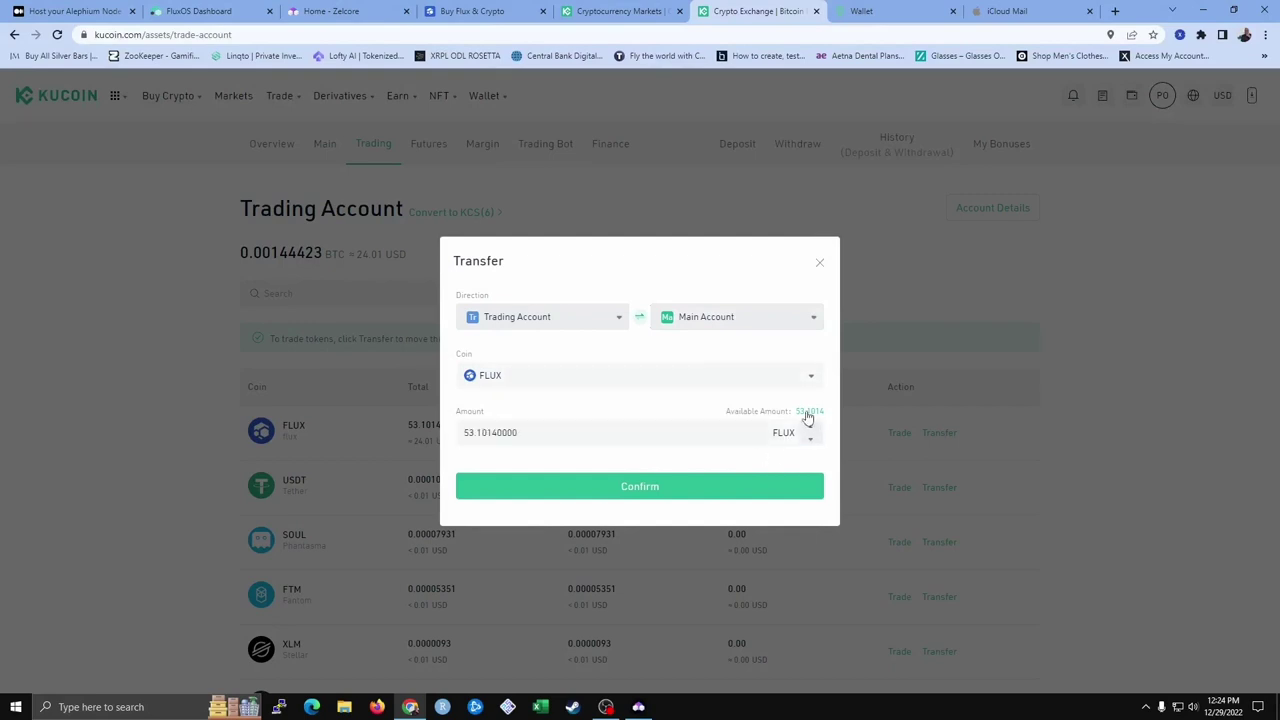
{"action": "left_click", "coordinate": [652, 495]}
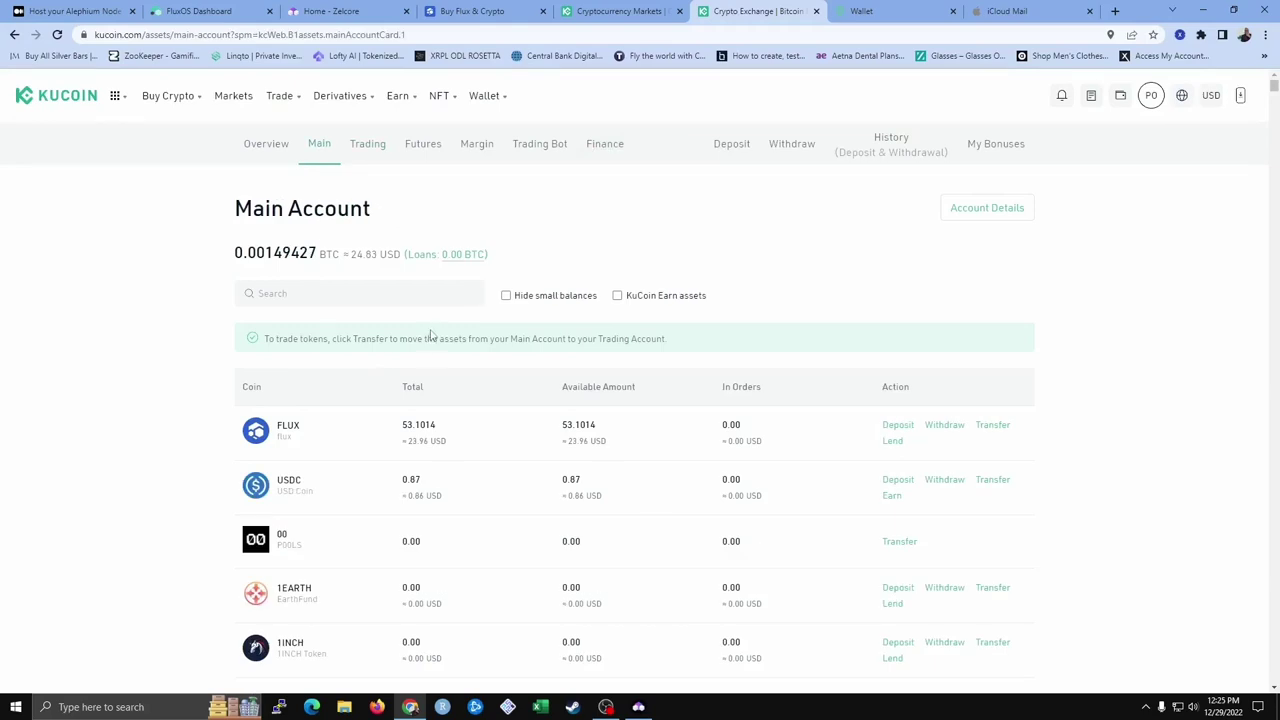
Start a FLUX withdrawal and paste Zelcore's Income receive address as the destination
{"action": "left_click", "coordinate": [943, 425]}
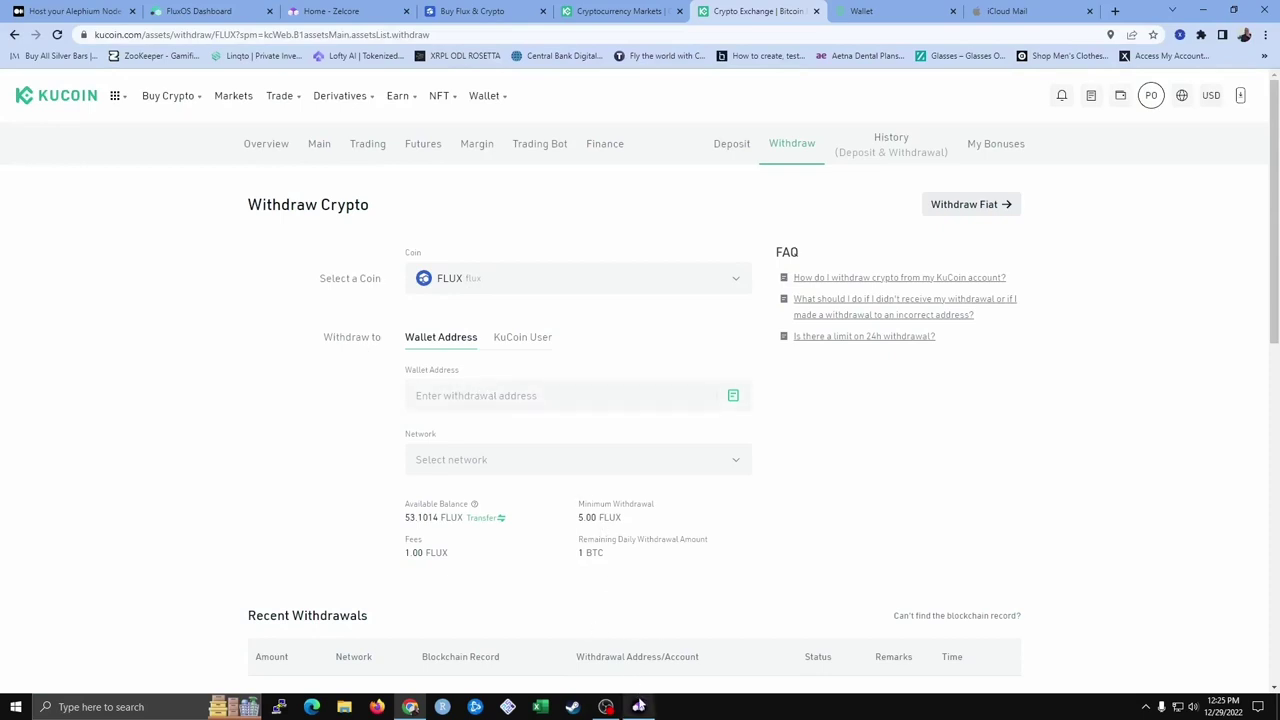
{"action": "left_click", "coordinate": [638, 707]}
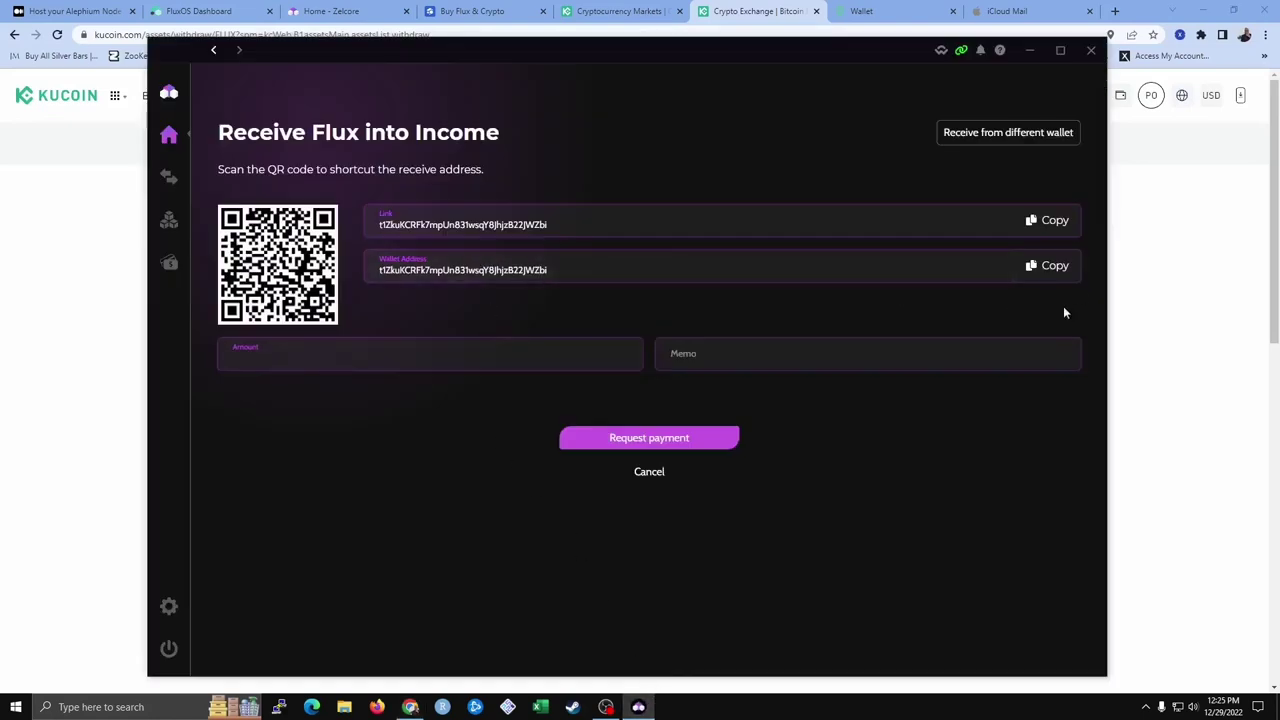
{"action": "left_click", "coordinate": [1049, 268]}
{"action": "left_click", "coordinate": [1117, 323]}
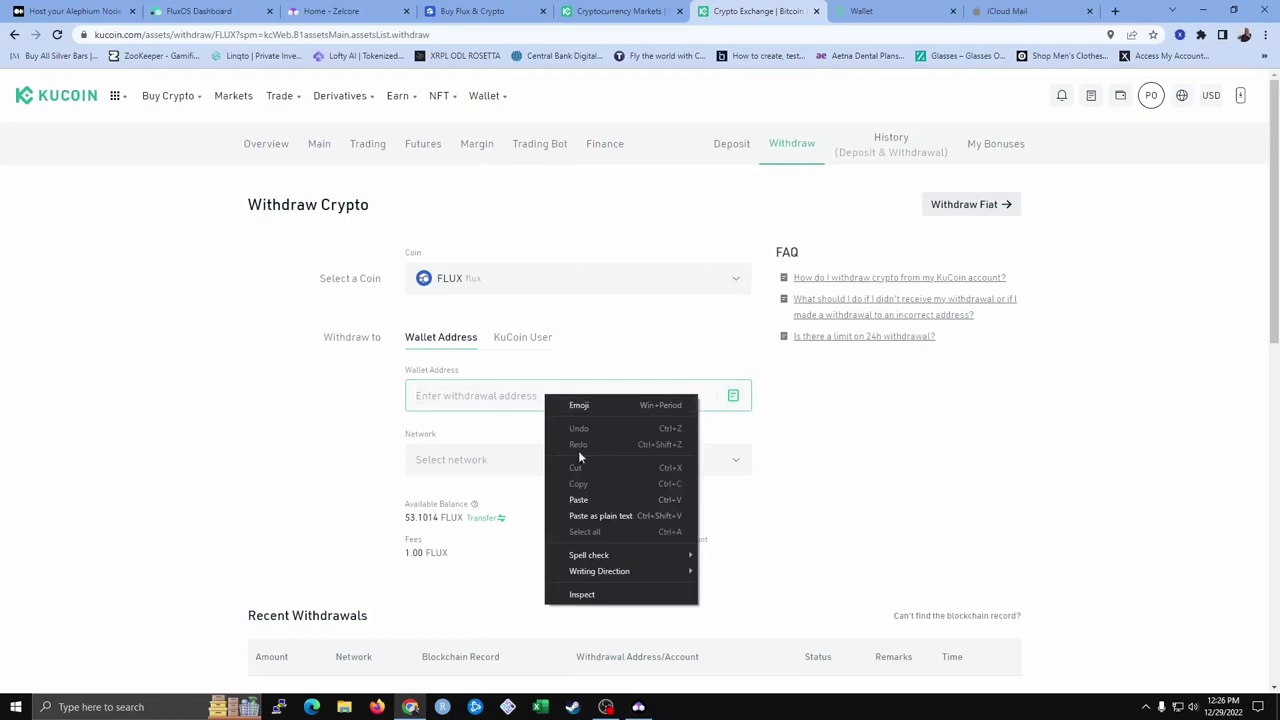
{"action": "left_click", "coordinate": [590, 498]}
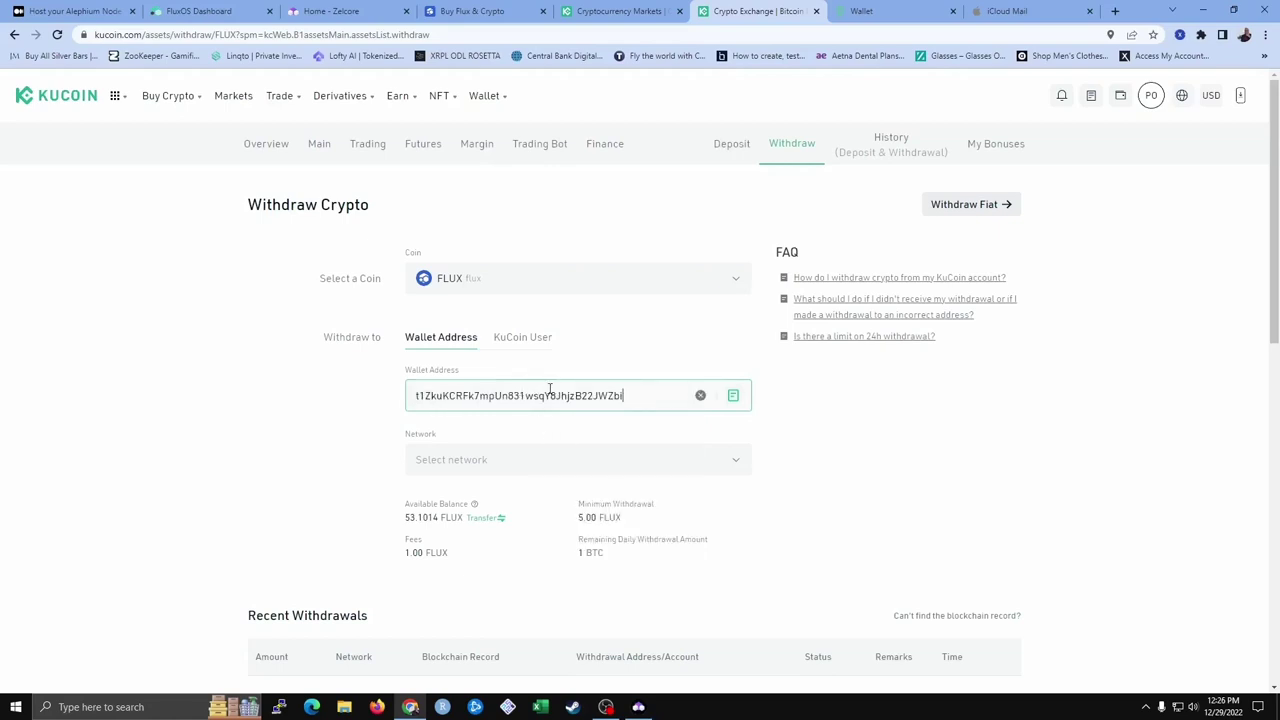
Choose the FLUX network for the withdrawal
{"action": "left_click", "coordinate": [447, 464]}
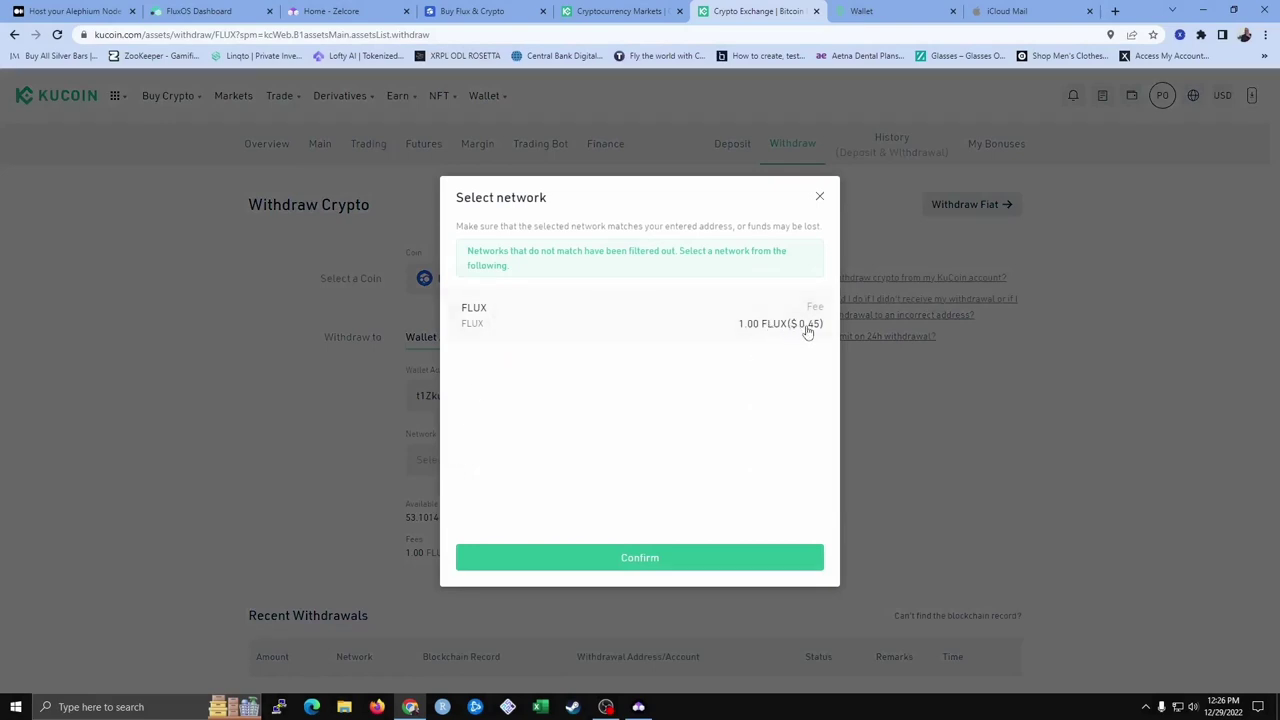
{"action": "left_click", "coordinate": [630, 567]}
{"action": "scroll", "coordinate": [346, 482], "scroll_direction": "down", "scroll_amount": 1}
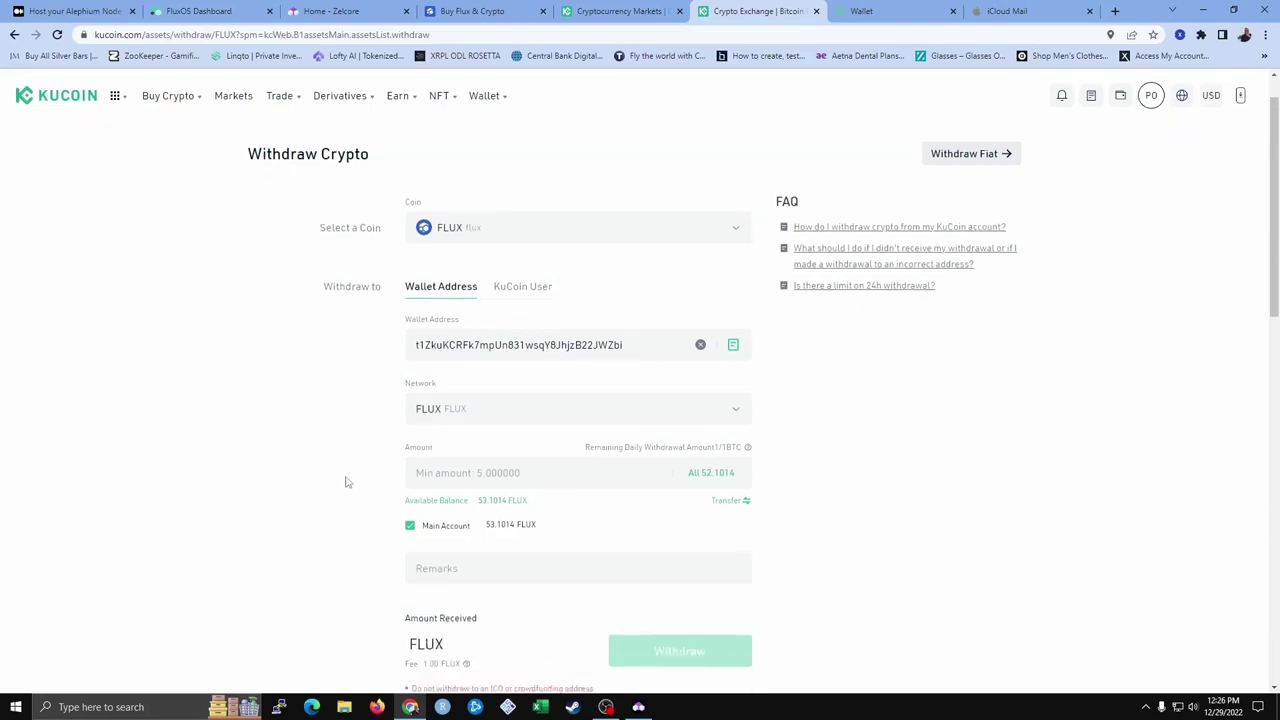
{"action": "scroll", "coordinate": [389, 347], "scroll_direction": "down", "scroll_amount": 3}
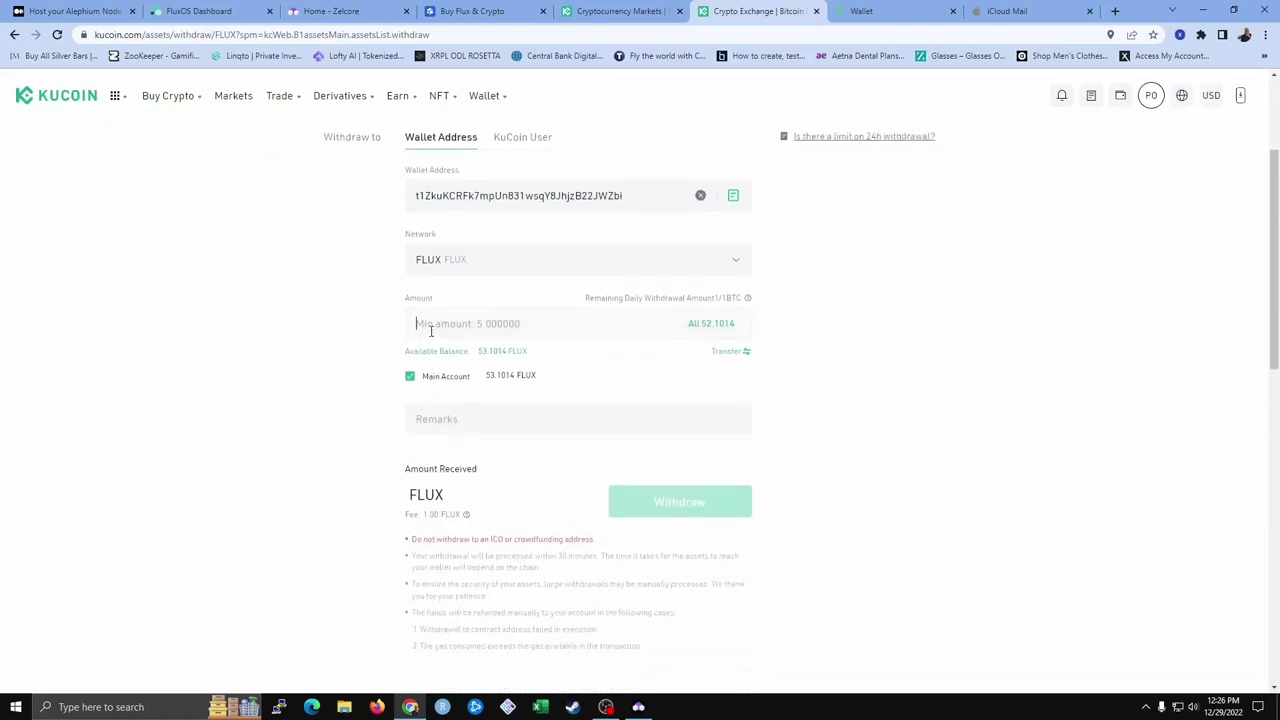
Submit a 5 FLUX KuCoin withdrawal and confirm its details
{"action": "left_click", "coordinate": [432, 327]}
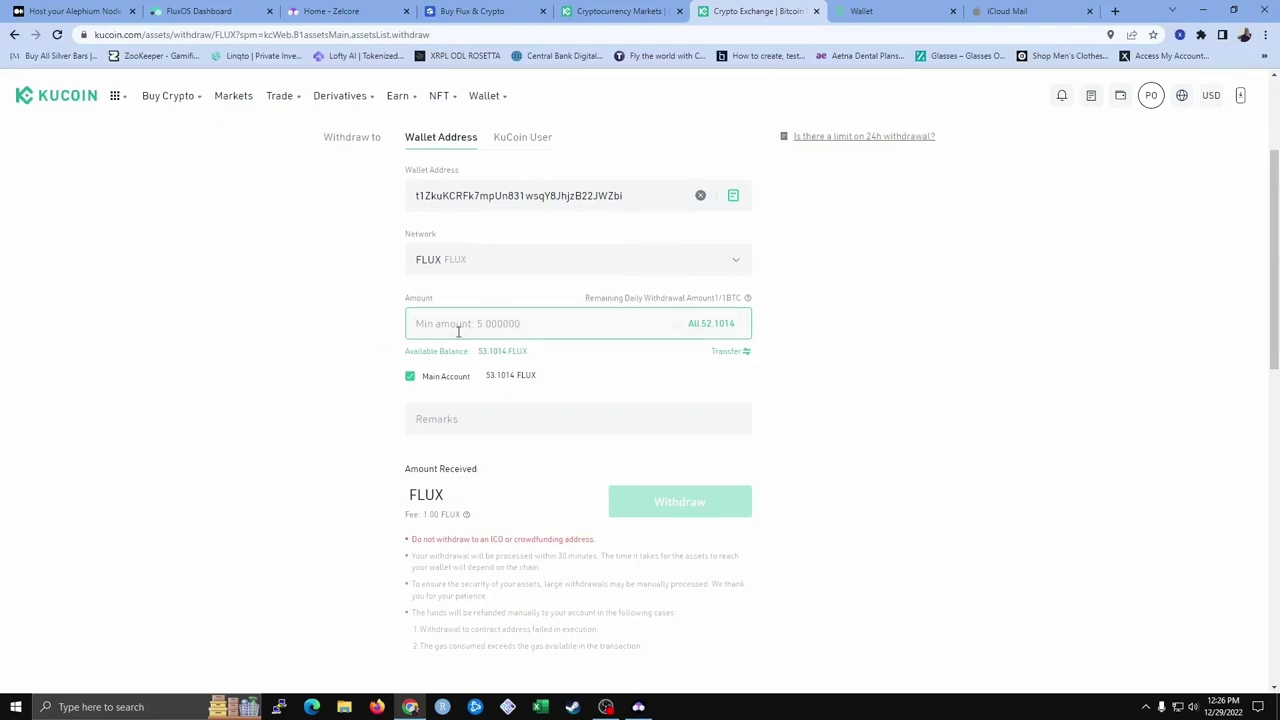
{"action": "type", "text": "5"}
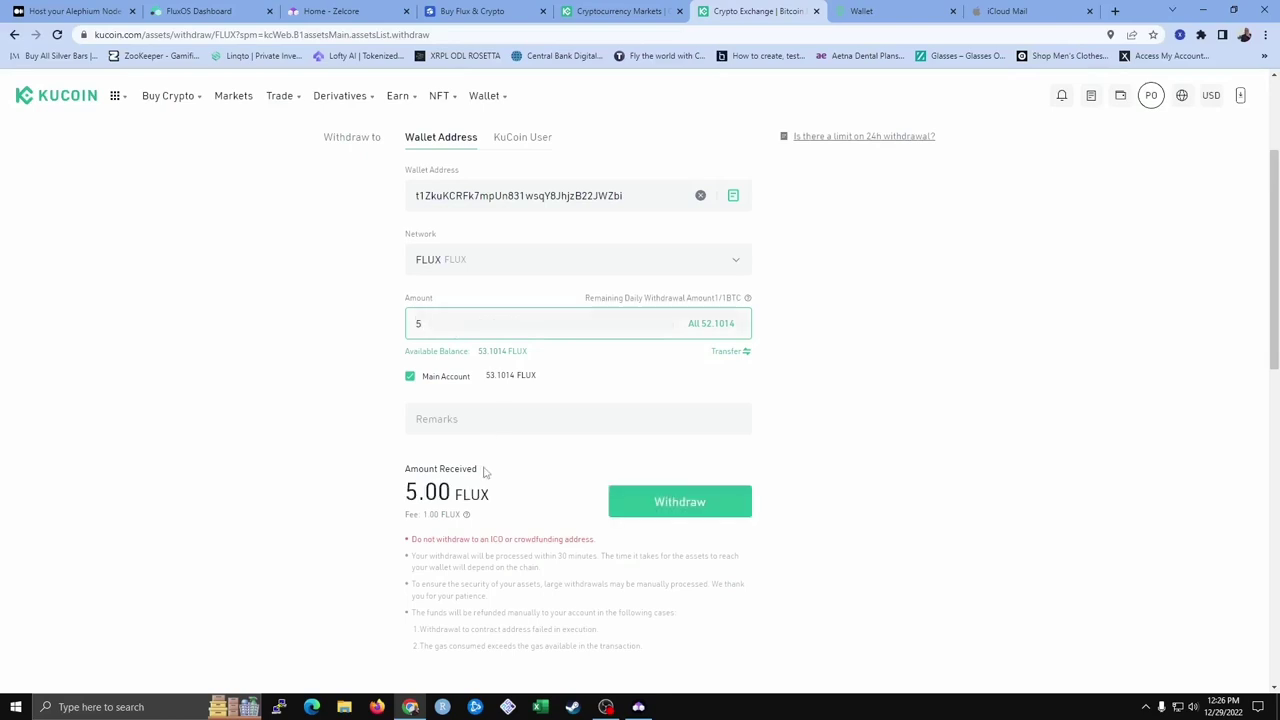
{"action": "left_click", "coordinate": [661, 519]}
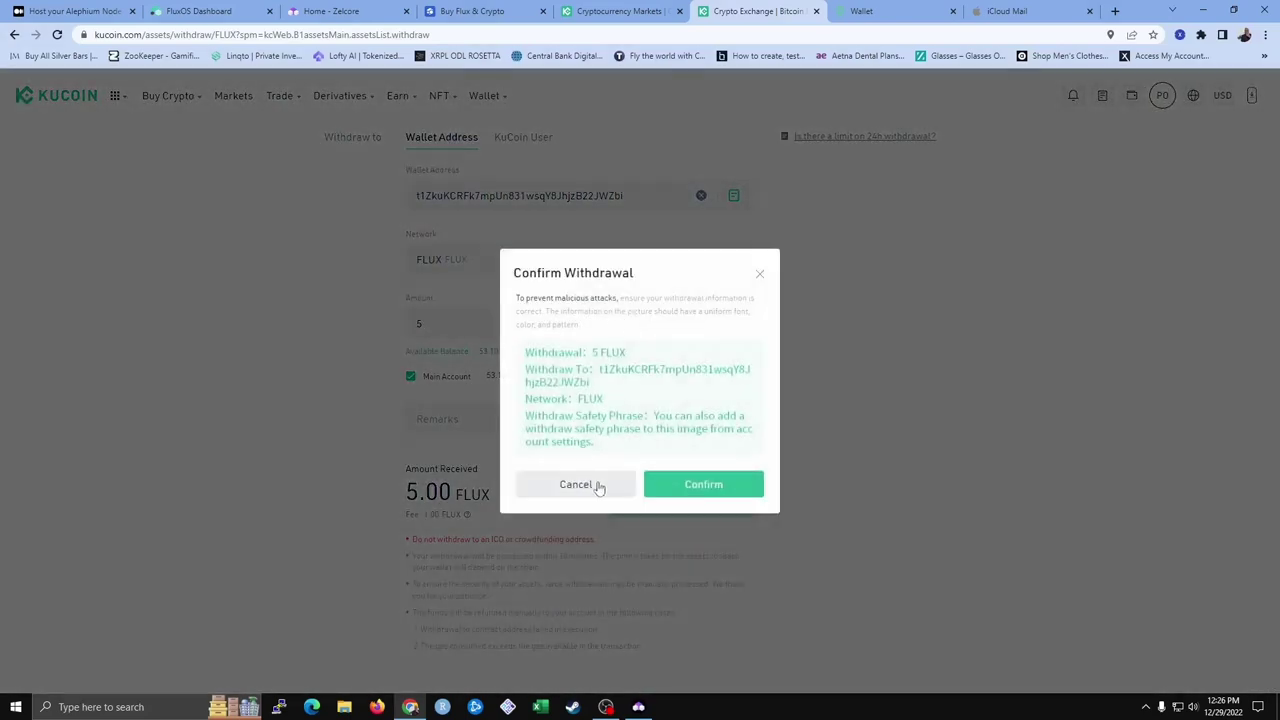
{"action": "left_click", "coordinate": [705, 485]}
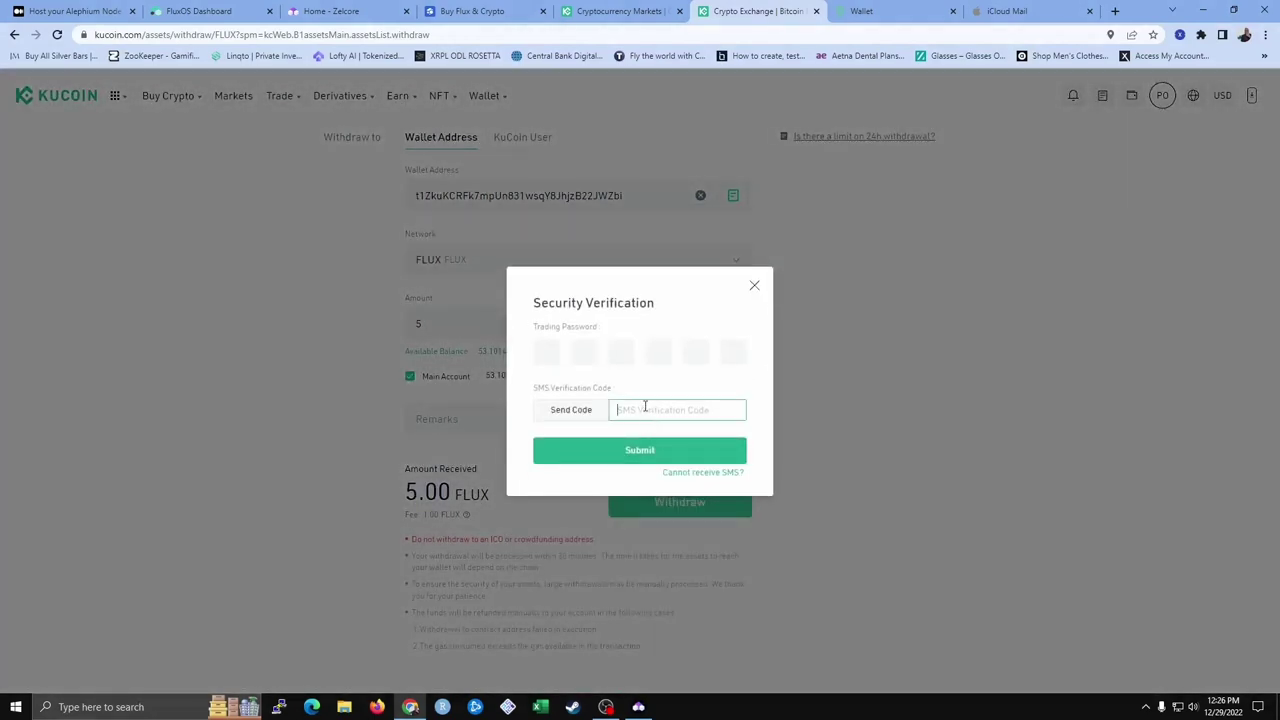
Pass KuCoin security verification with the trading password and an SMS code
{"action": "left_click", "coordinate": [607, 357]}
{"action": "type", "text": "*****"}
{"action": "left_click", "coordinate": [576, 412]}
{"action": "left_click", "coordinate": [631, 411]}
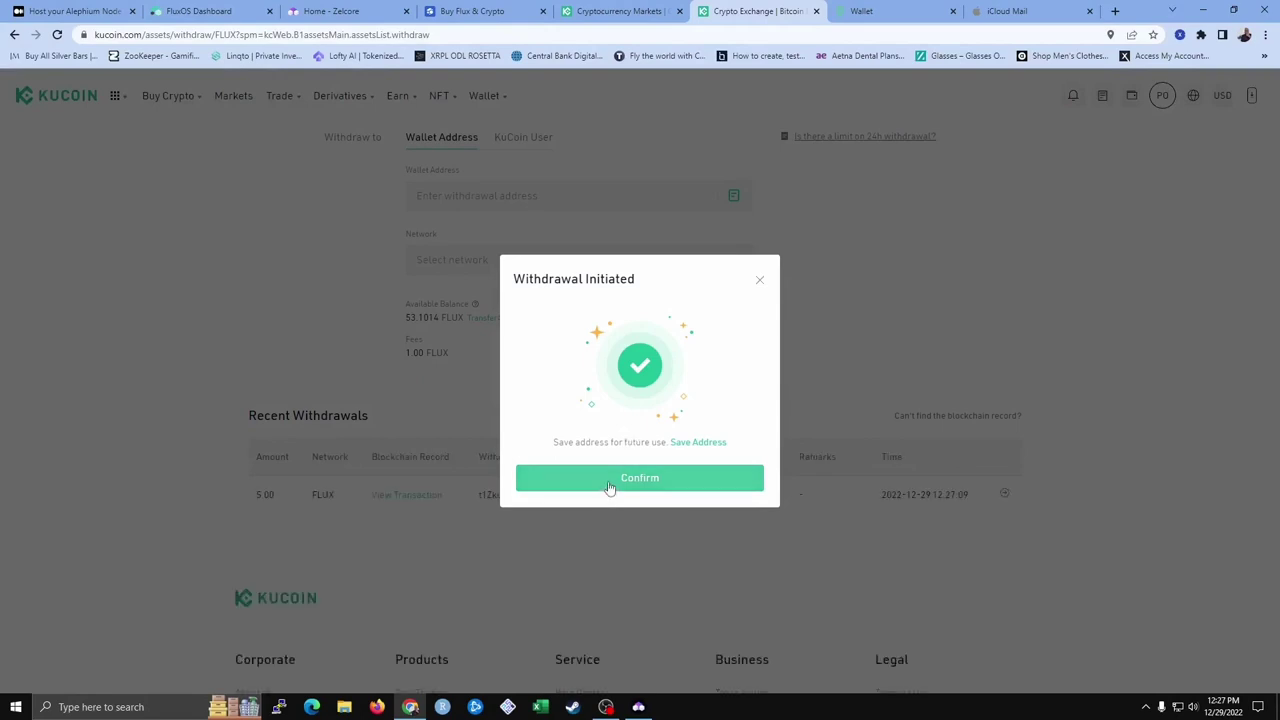
{"action": "left_click", "coordinate": [609, 478]}
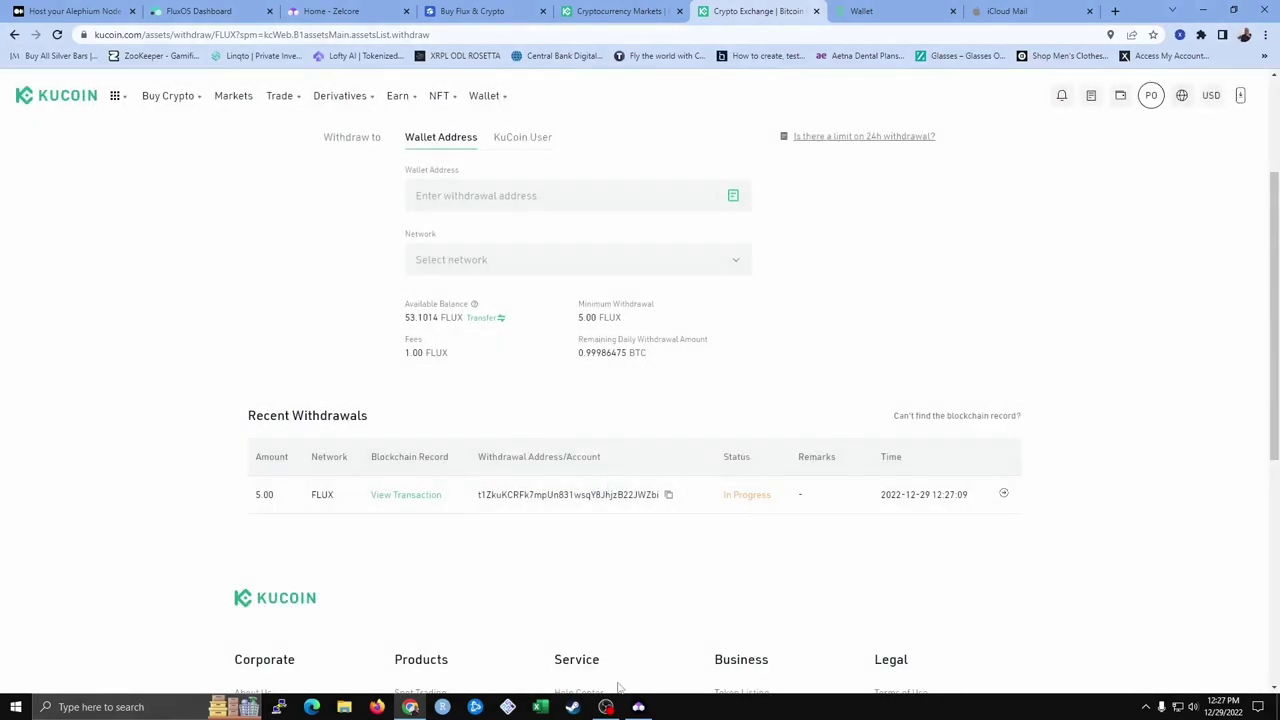
{"action": "left_click", "coordinate": [637, 706]}
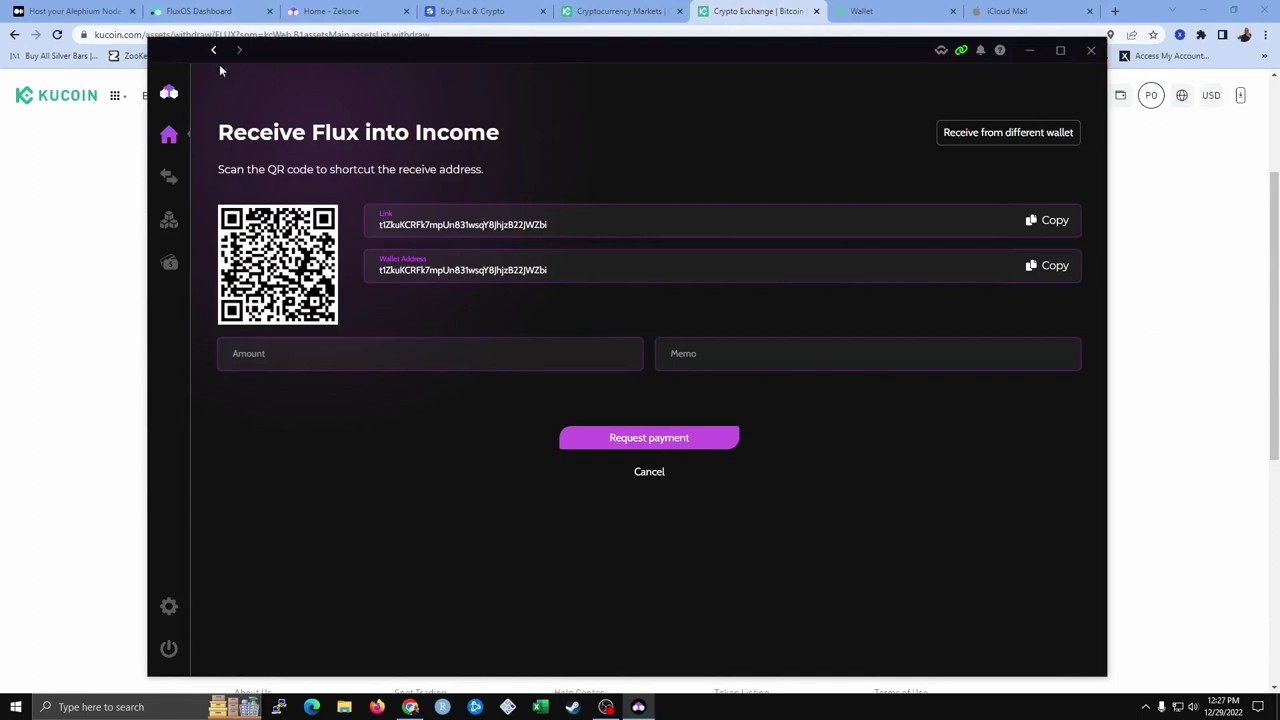
Check Zelcore's Portfolio for the arriving 5 FLUX, then view KuCoin's Recent Withdrawals
{"action": "mouse_move", "coordinate": [181, 96]}
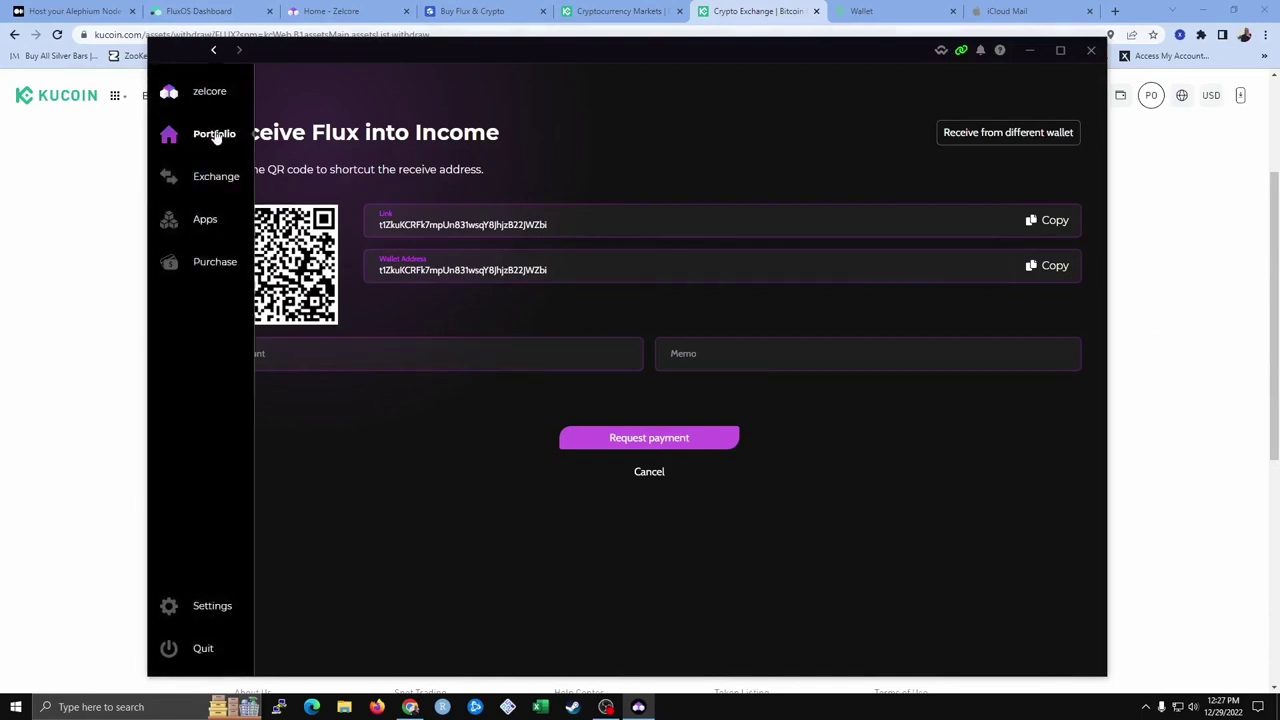
{"action": "left_click", "coordinate": [216, 137]}
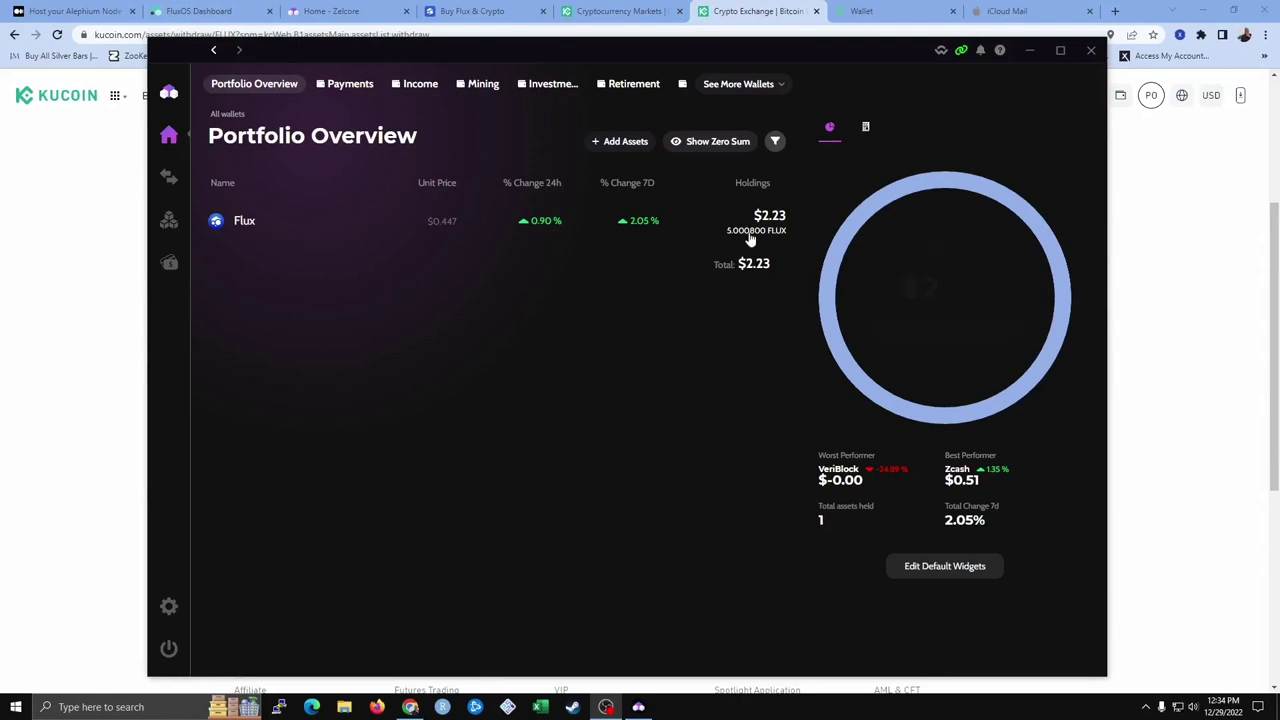
{"action": "left_click", "coordinate": [1194, 432]}
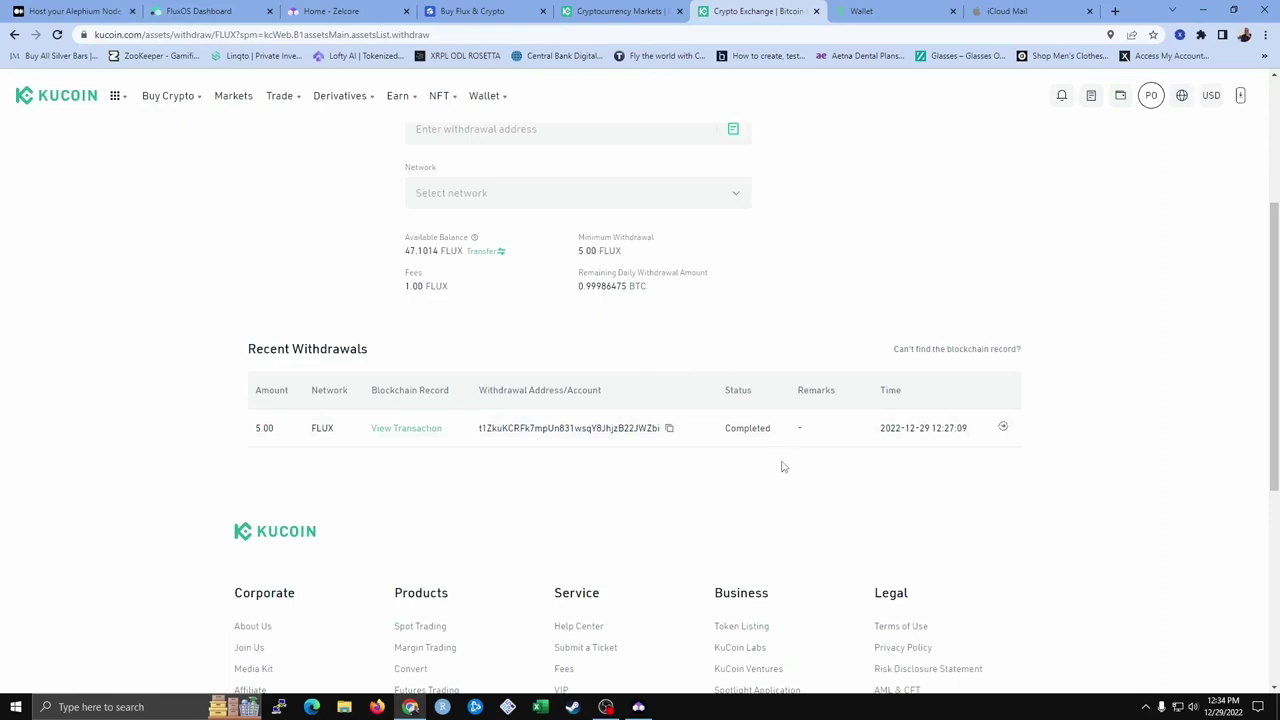
Copy the Zelcore Income wallet's Flux receive address as the KuCoin withdrawal destination
{"action": "scroll", "coordinate": [785, 468], "scroll_direction": "up", "scroll_amount": 3}
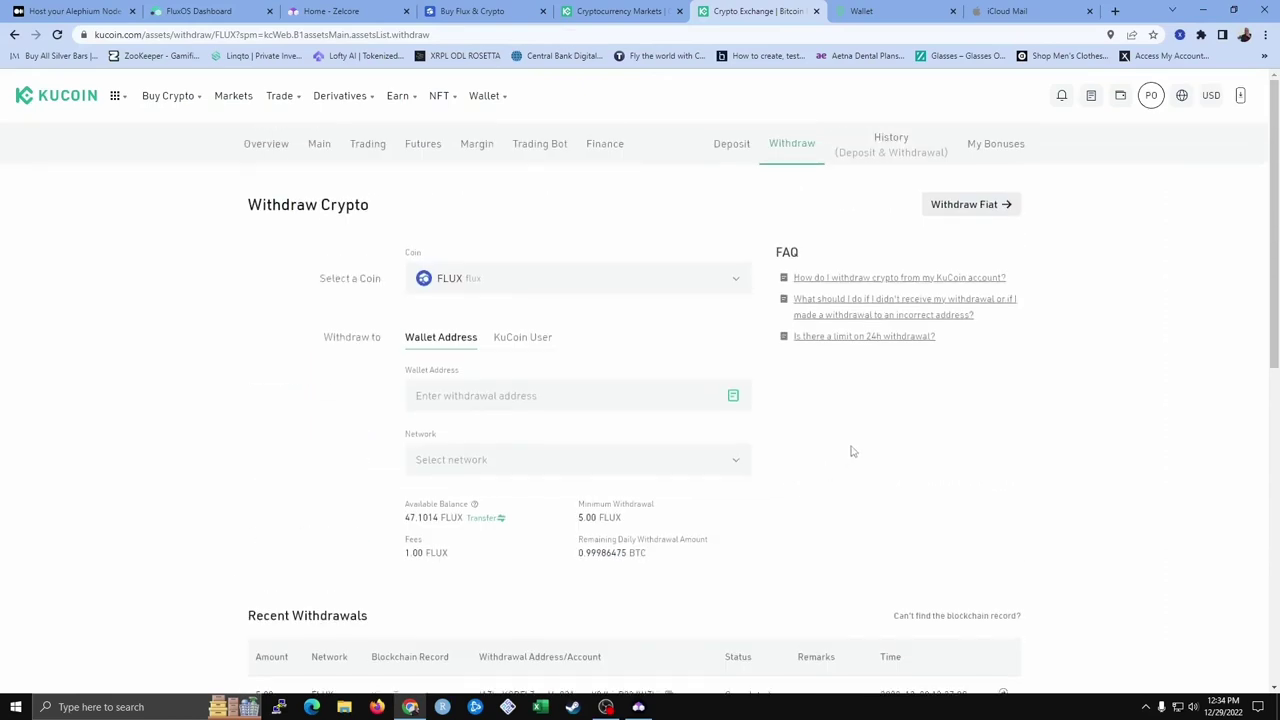
{"action": "right_click", "coordinate": [471, 394]}
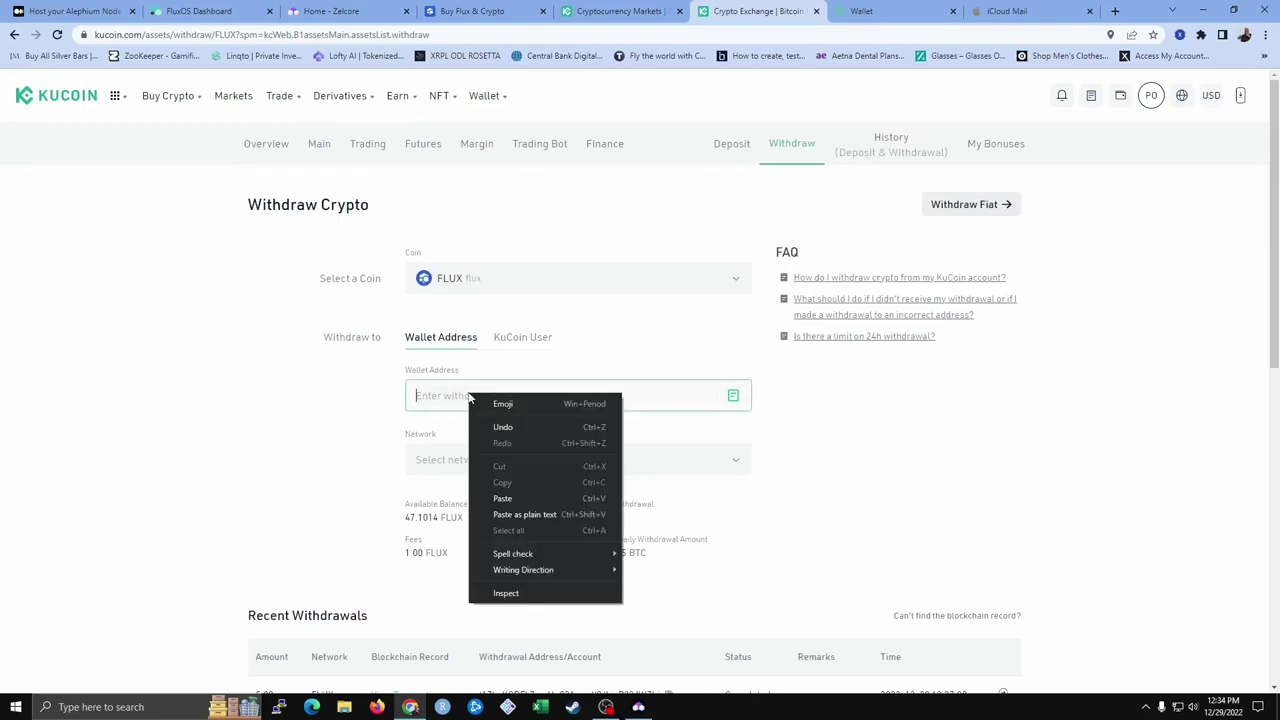
{"action": "left_click", "coordinate": [500, 500]}
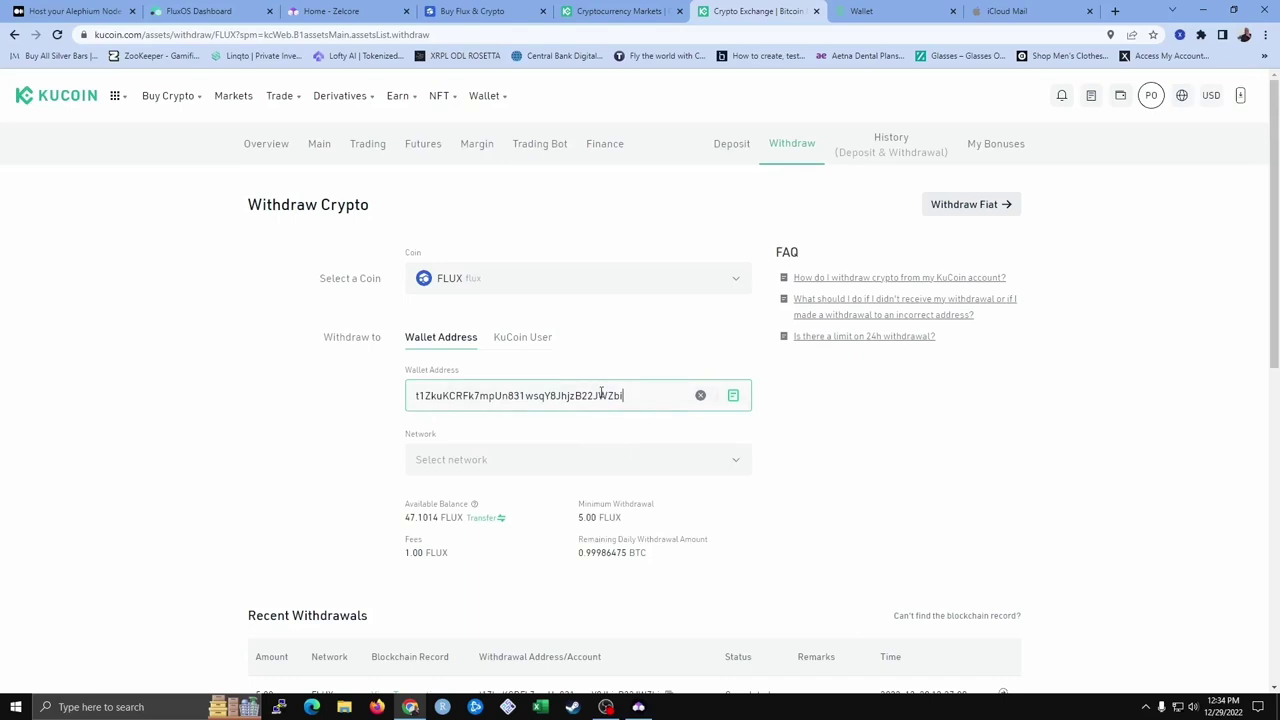
{"action": "left_click", "coordinate": [639, 708]}
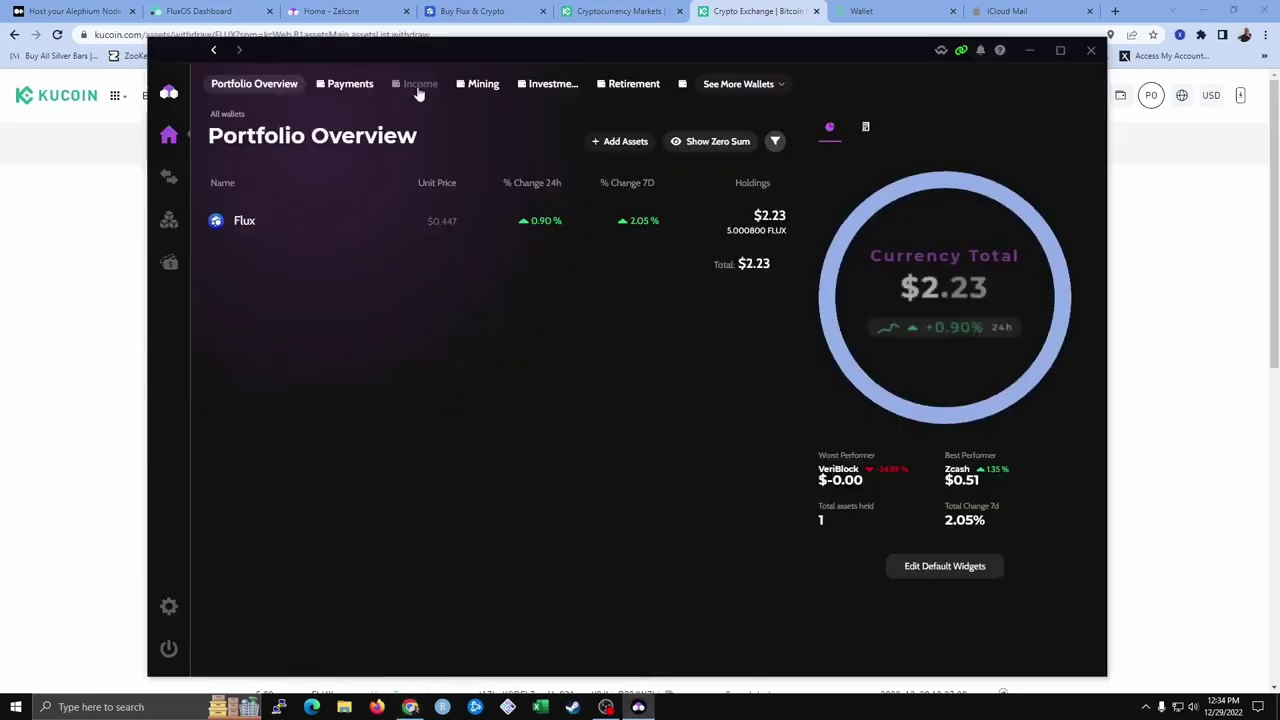
{"action": "left_click", "coordinate": [418, 86]}
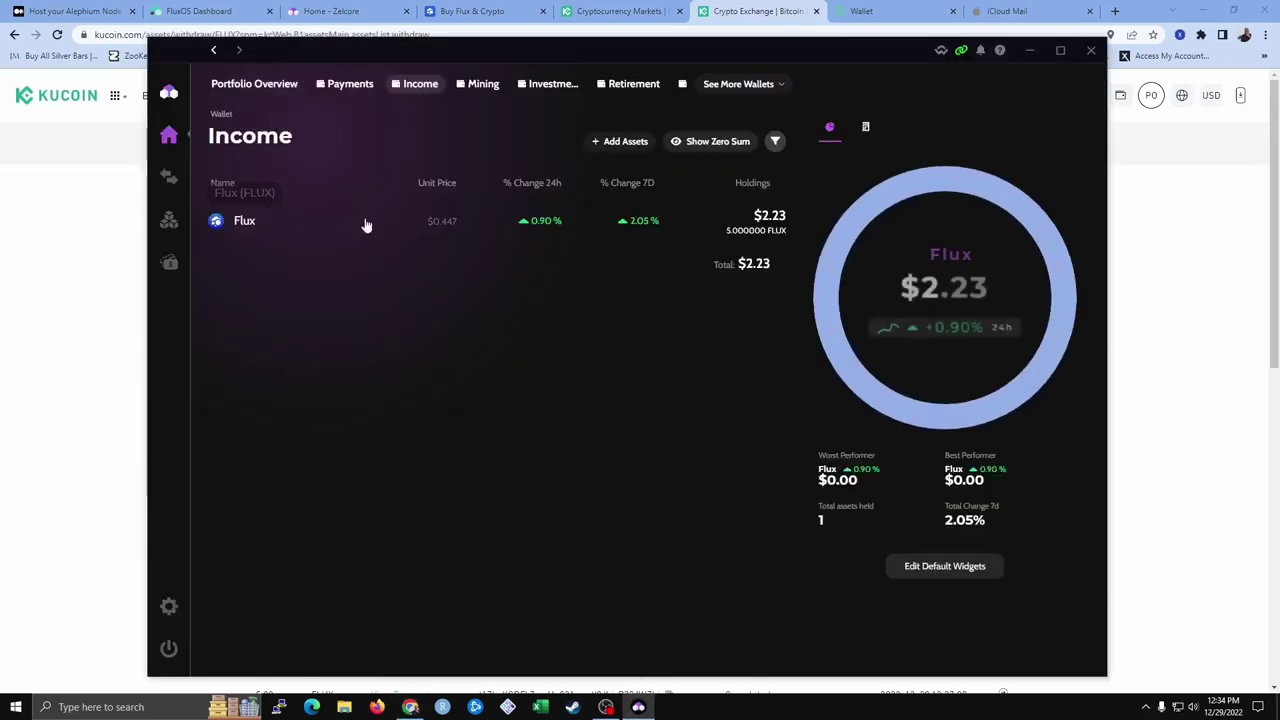
{"action": "left_click", "coordinate": [366, 222]}
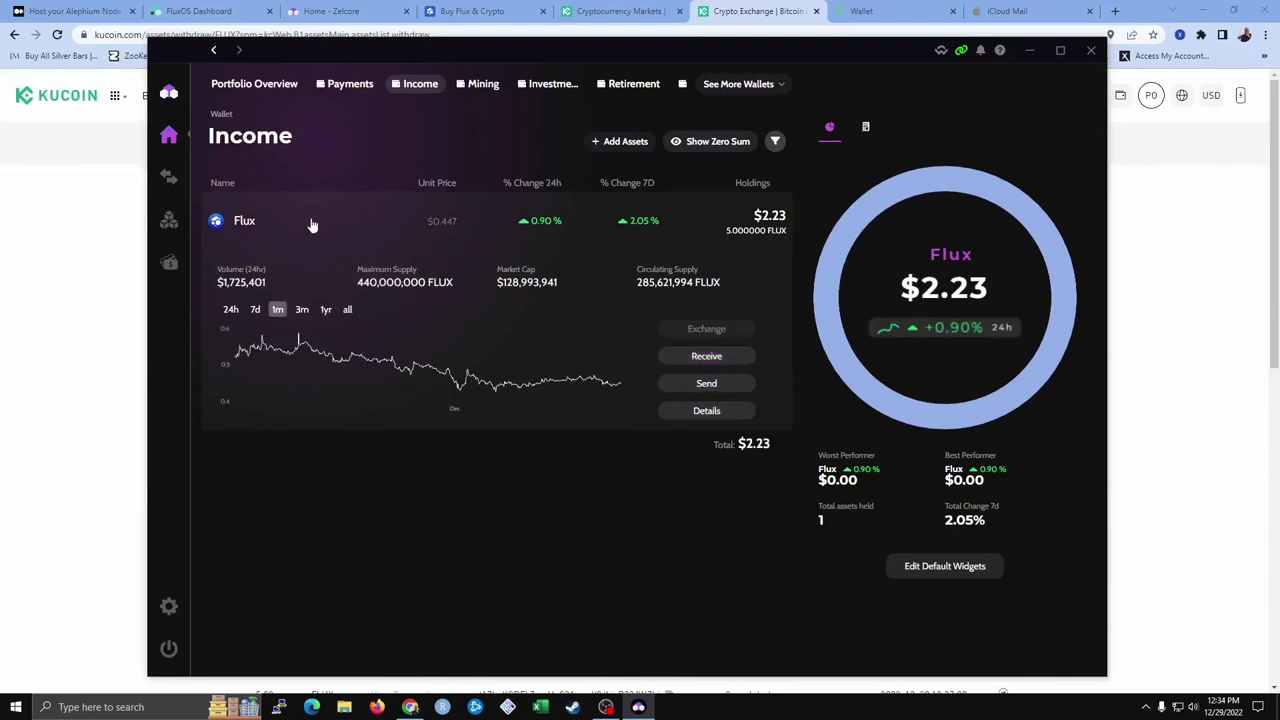
{"action": "left_click", "coordinate": [712, 360]}
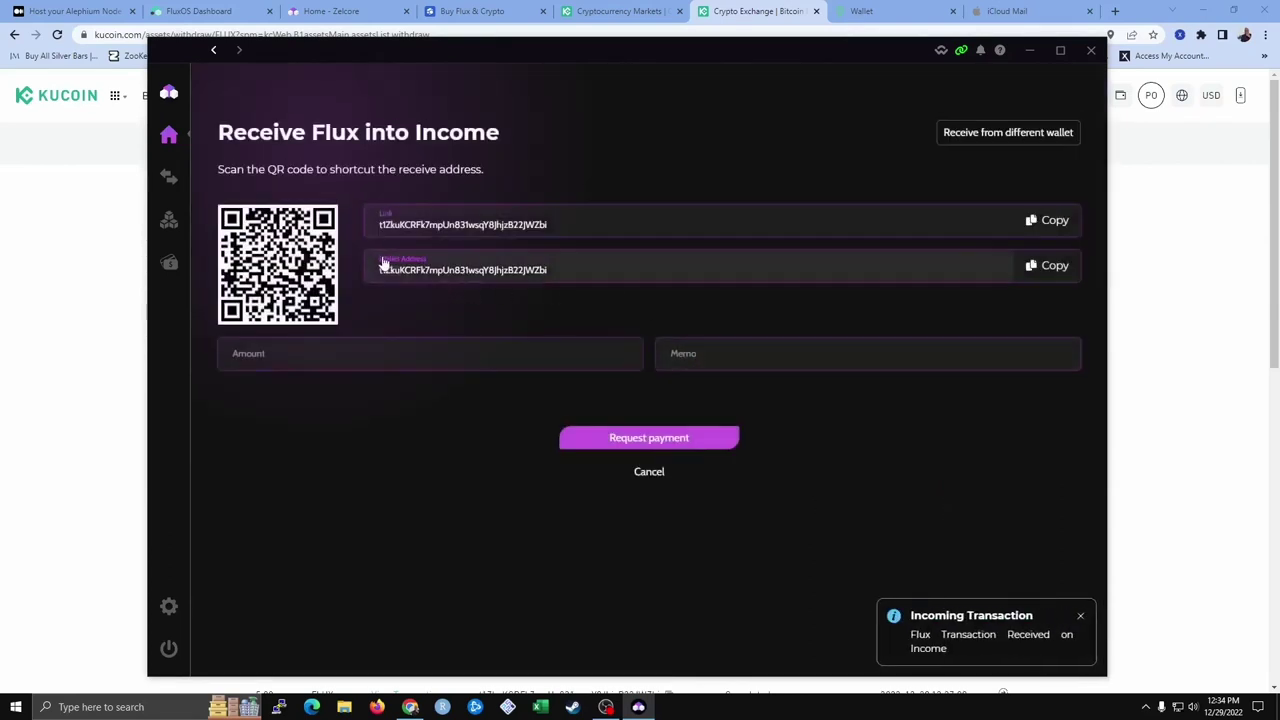
{"action": "left_click", "coordinate": [1040, 266]}
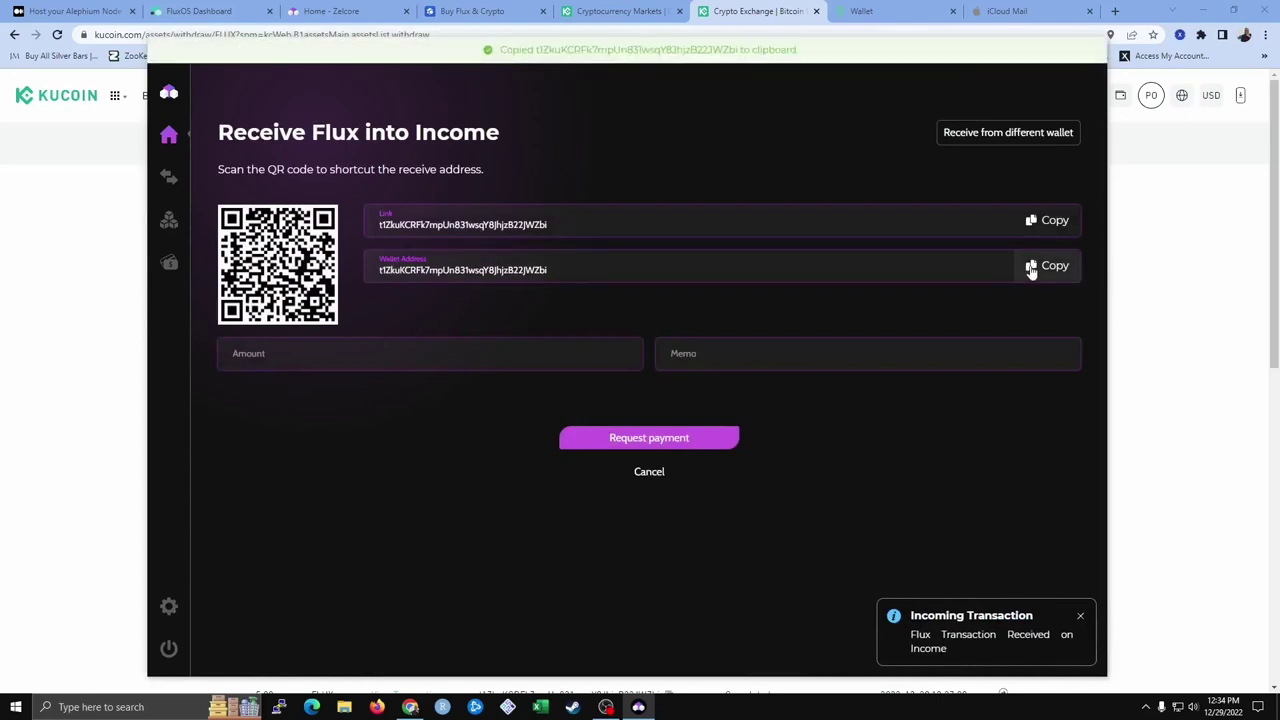
Withdraw the full 46.1014 FLUX balance over the FLUX network to that address
{"action": "left_click", "coordinate": [1200, 449]}
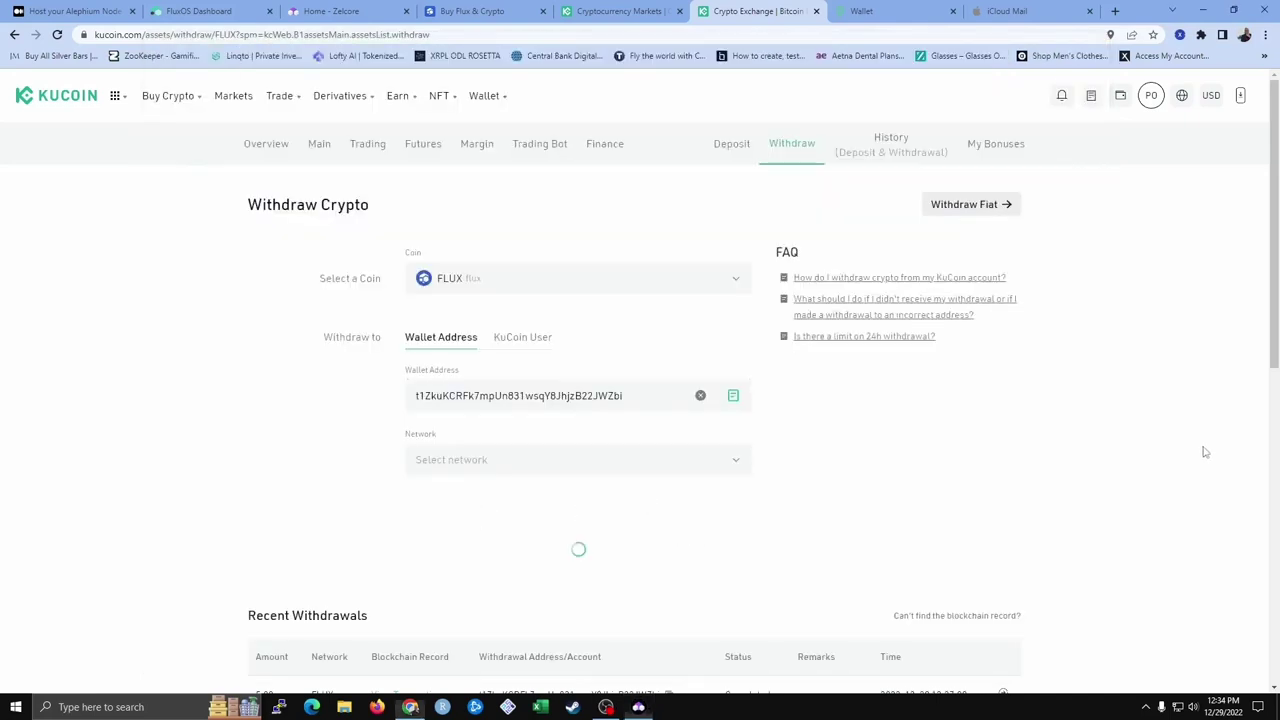
{"action": "left_click", "coordinate": [510, 462]}
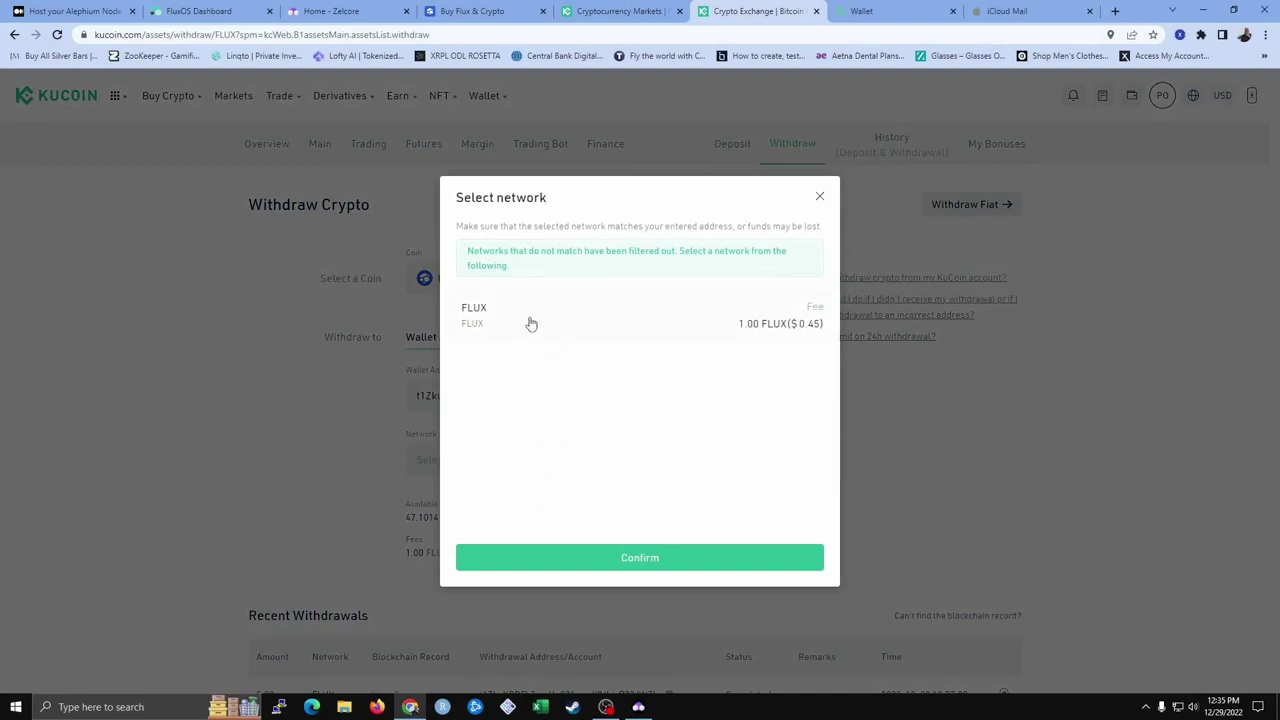
{"action": "left_click", "coordinate": [637, 557]}
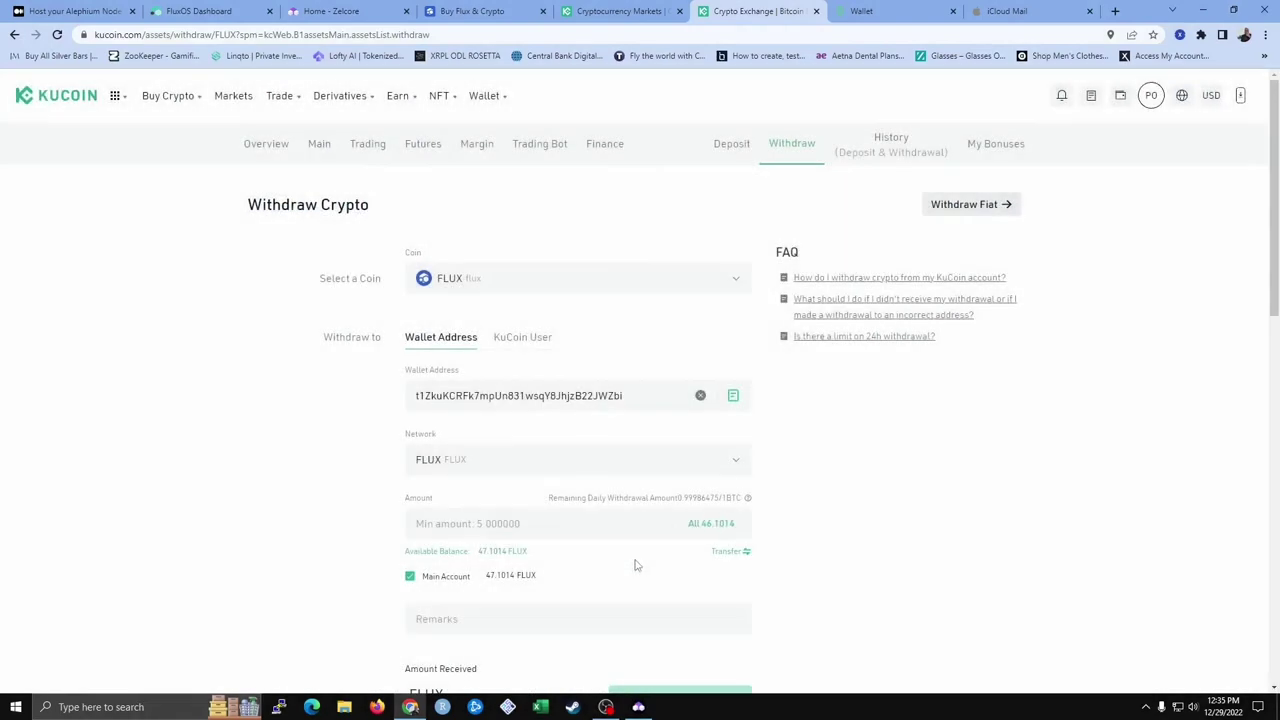
{"action": "left_click", "coordinate": [707, 526]}
{"action": "scroll", "coordinate": [354, 503], "scroll_direction": "down", "scroll_amount": 2}
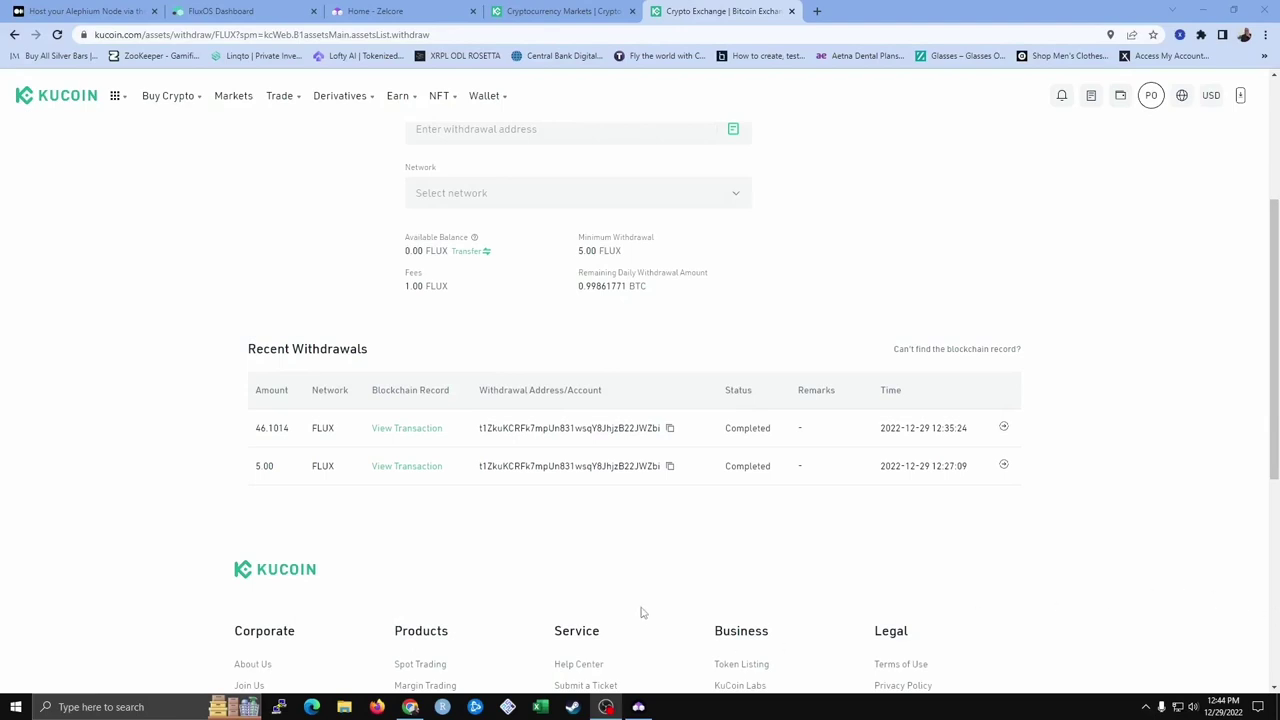
{"action": "left_click", "coordinate": [638, 706]}
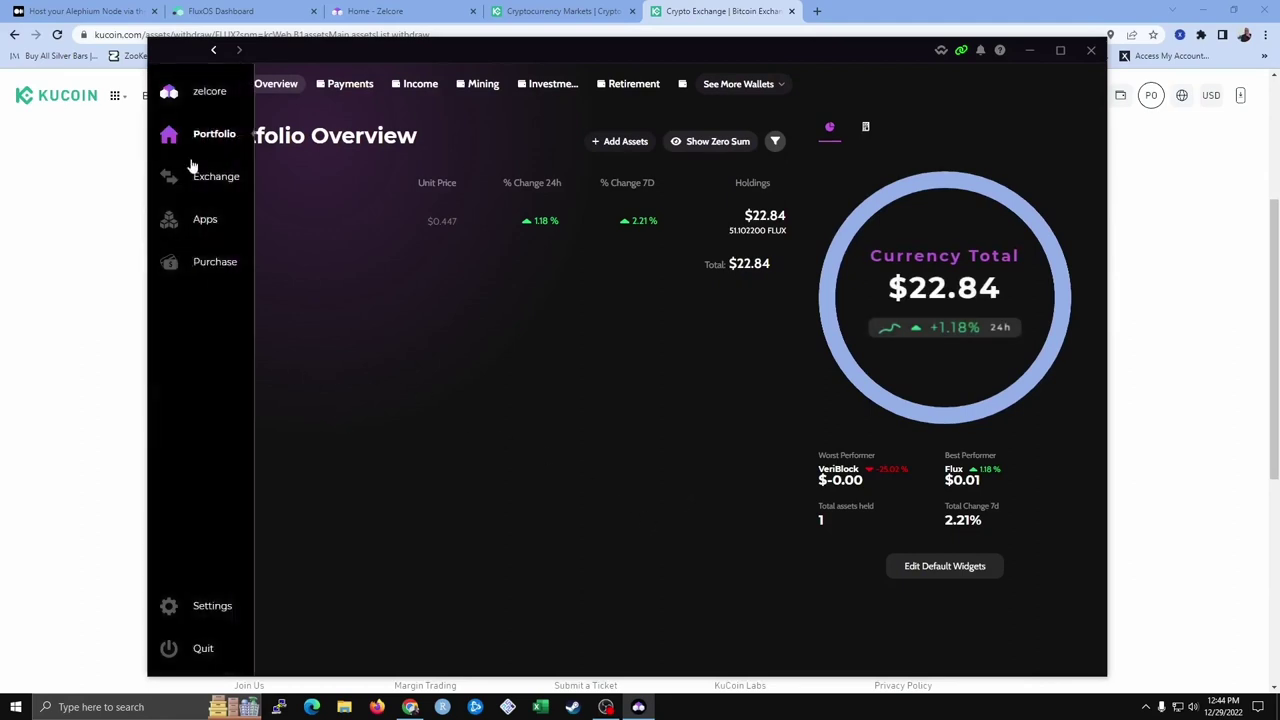
Switch to the FluxOS Dashboard tab showing the ZelID login prompt
{"action": "left_click", "coordinate": [238, 12]}
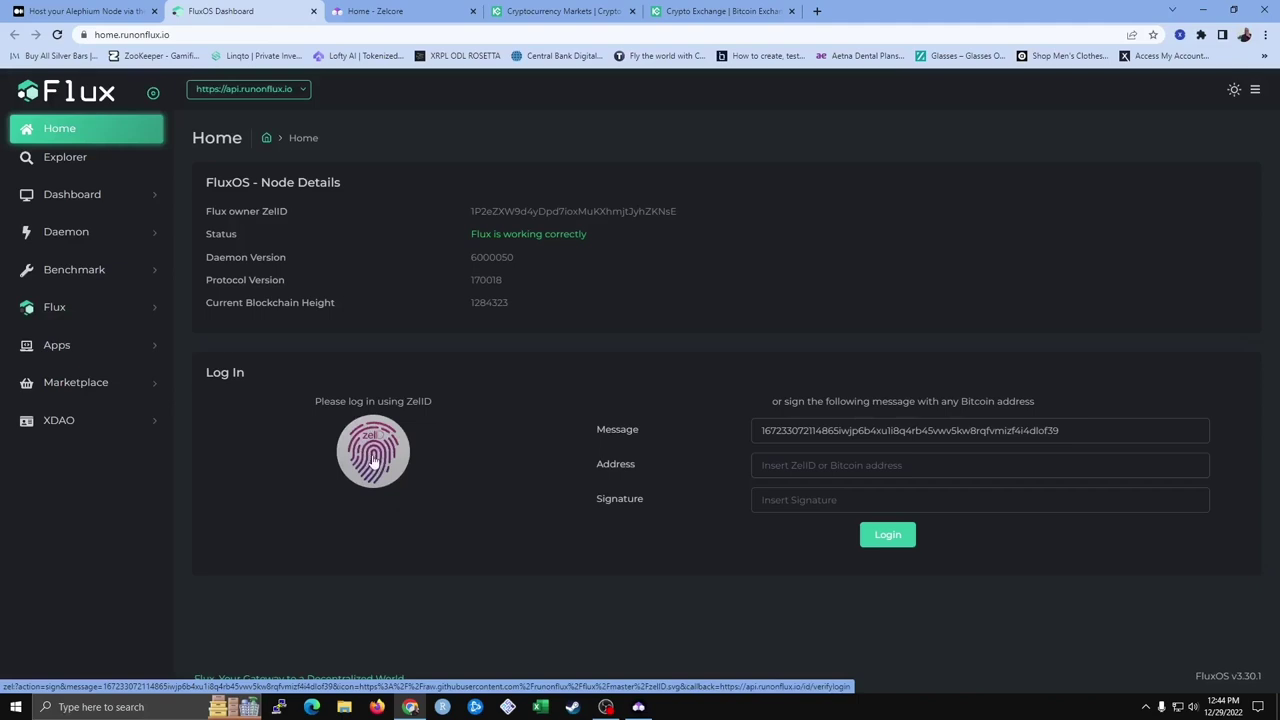
Log in to FluxOS Dashboard by signing the ZelID login message in Zelcore
{"action": "left_click", "coordinate": [374, 459]}
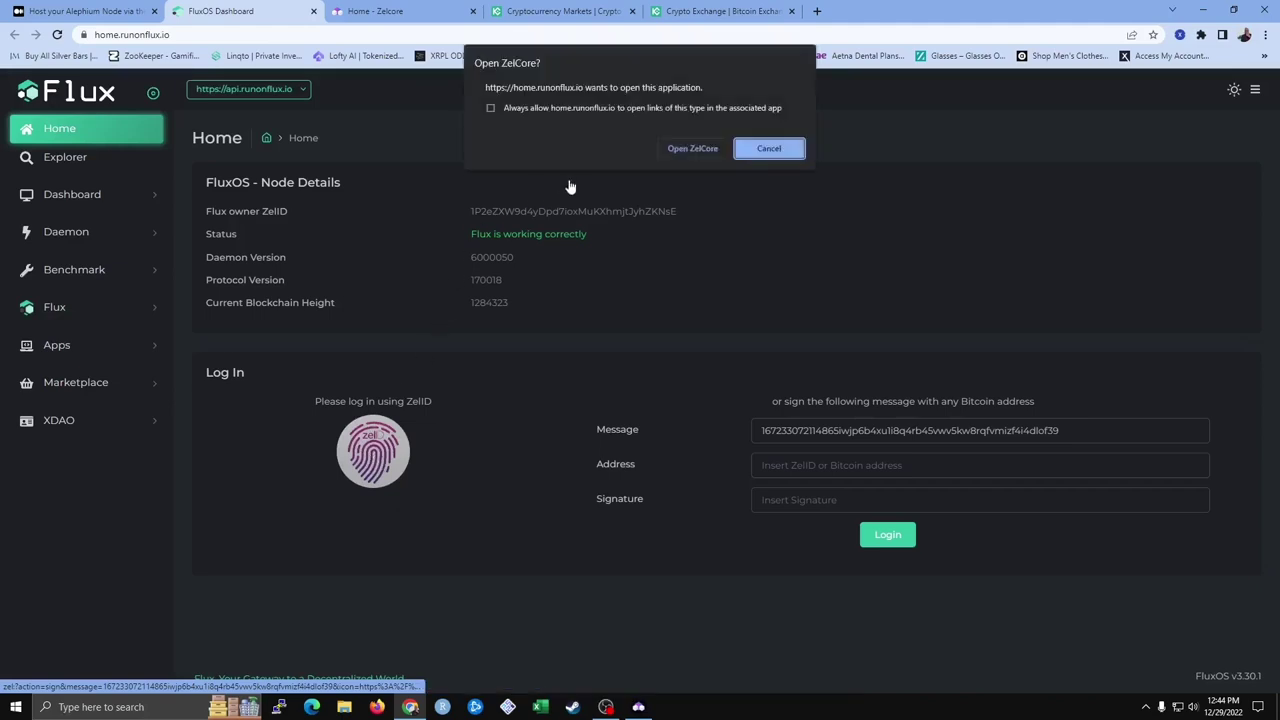
{"action": "left_click", "coordinate": [692, 148]}
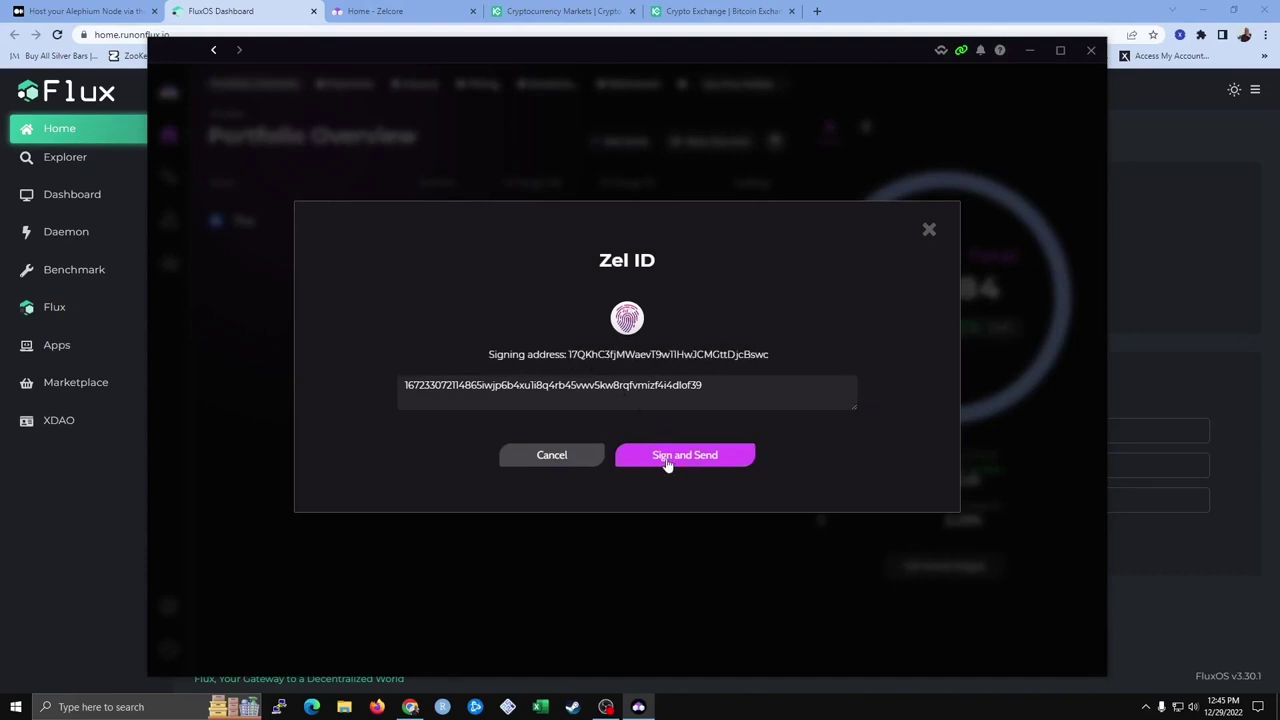
{"action": "left_click", "coordinate": [667, 462]}
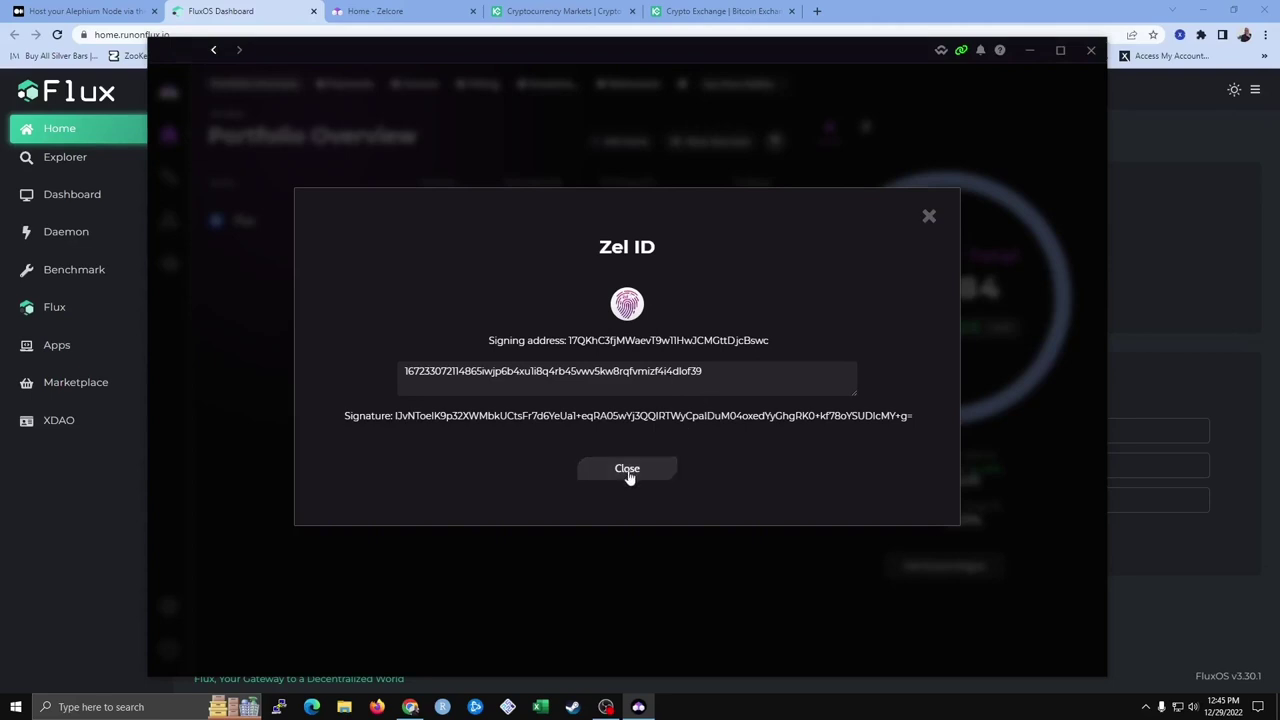
{"action": "left_click", "coordinate": [627, 469]}
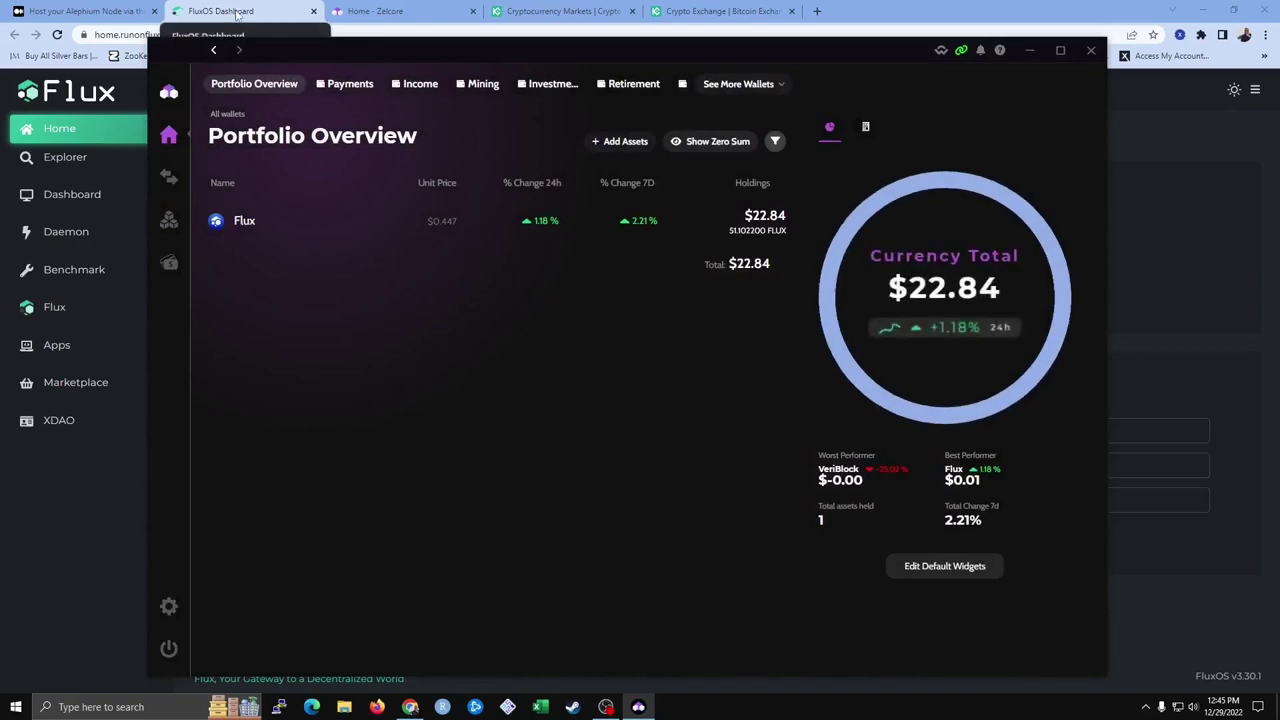
{"action": "left_click", "coordinate": [236, 13]}
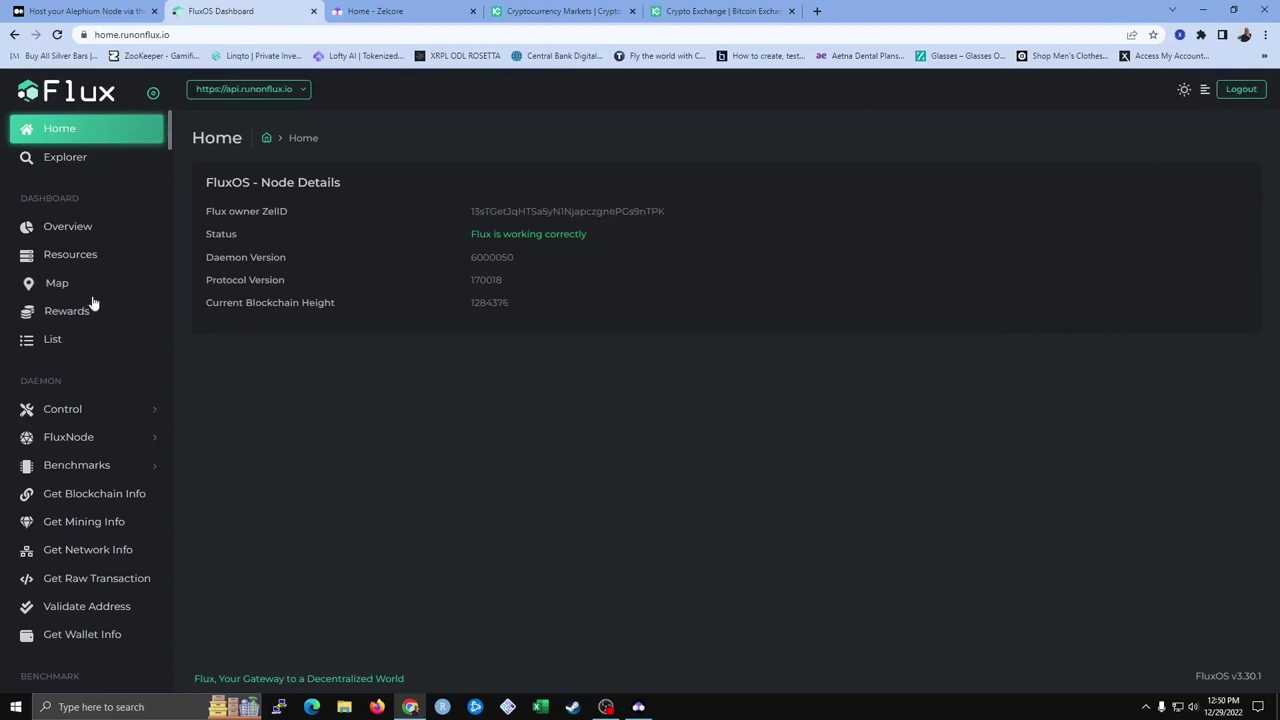
Open the Marketplace, sort apps A–Z, filter to Crypto and scroll to AlephiumNode
{"action": "scroll", "coordinate": [94, 317], "scroll_direction": "down", "scroll_amount": 5}
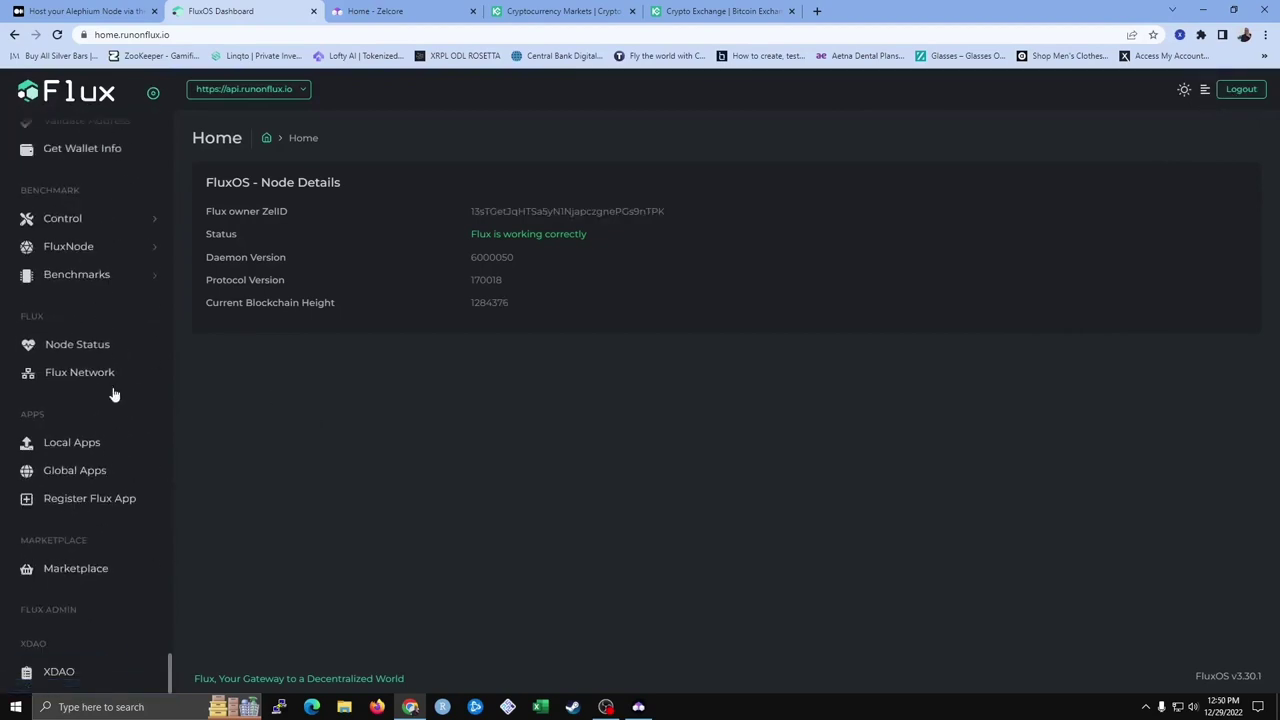
{"action": "left_click", "coordinate": [86, 577]}
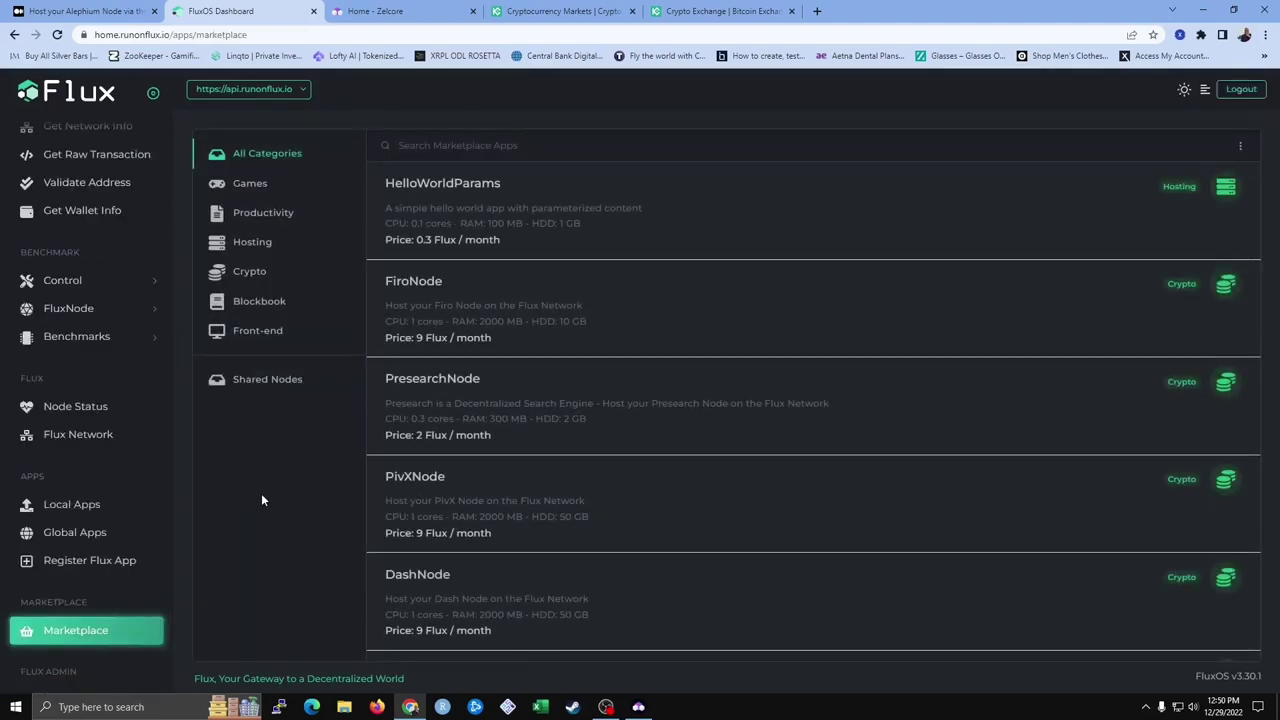
{"action": "left_click", "coordinate": [1241, 150]}
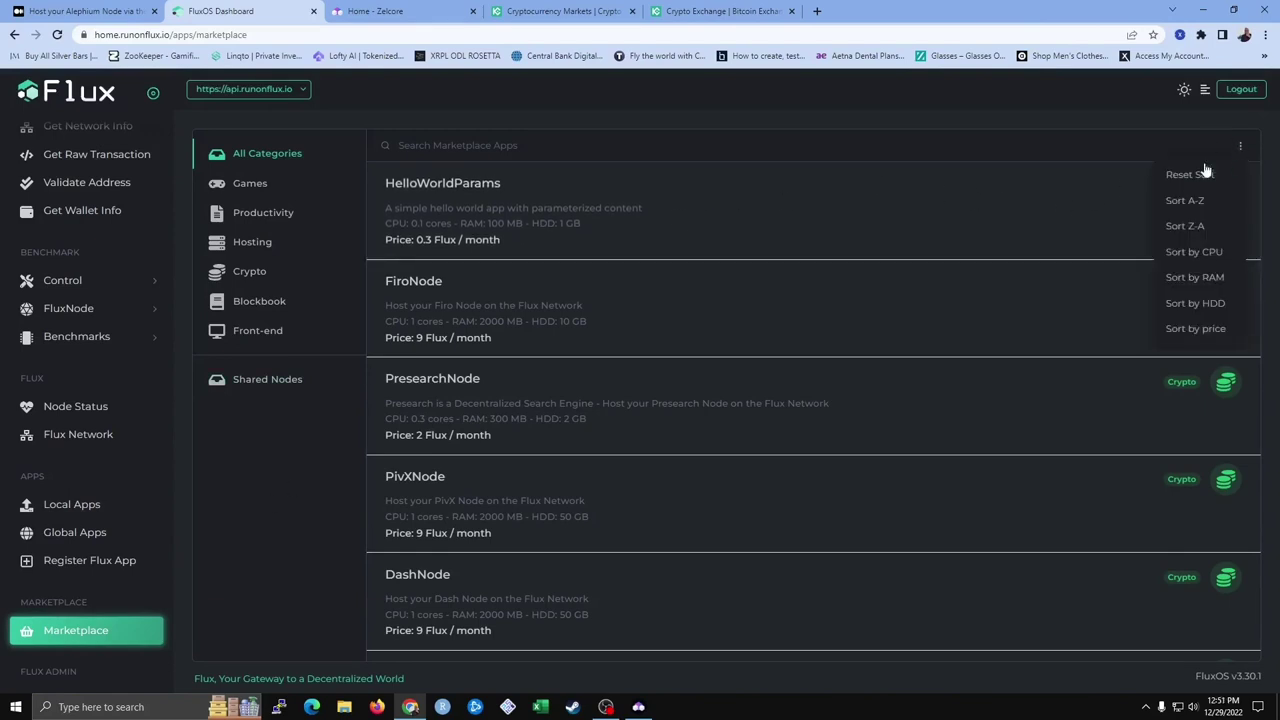
{"action": "left_click", "coordinate": [1193, 208]}
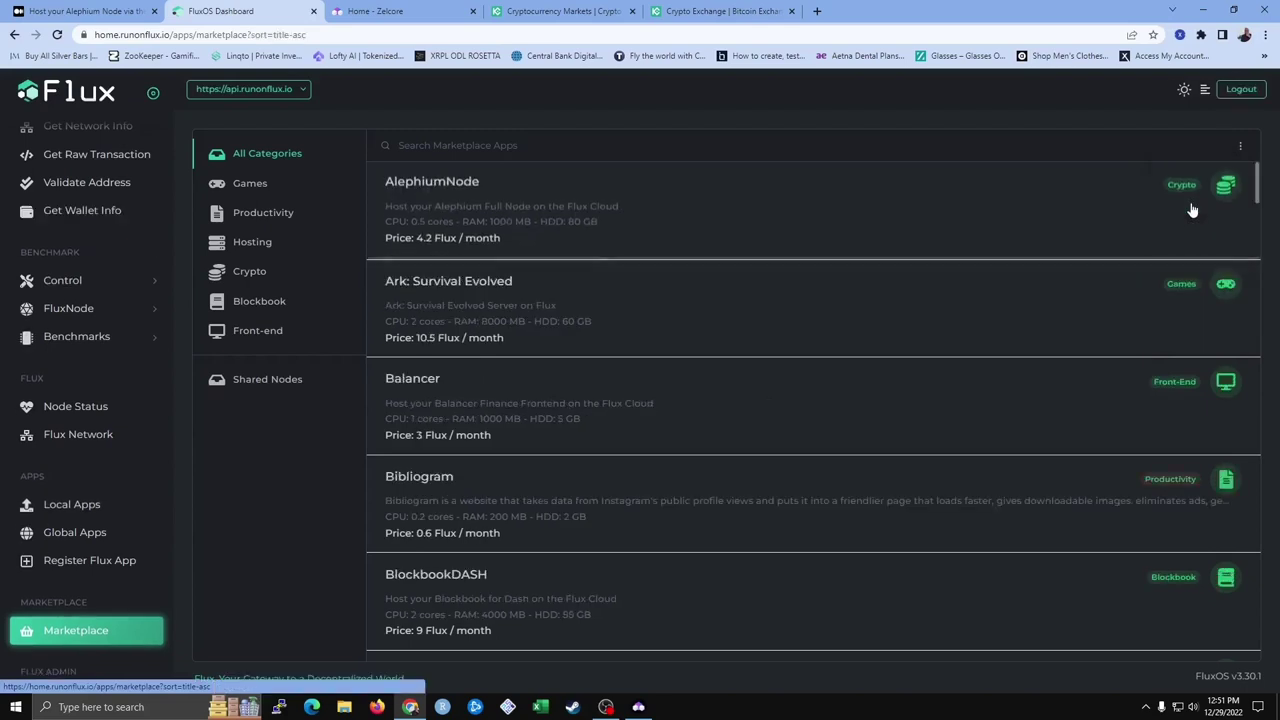
{"action": "left_click", "coordinate": [248, 279]}
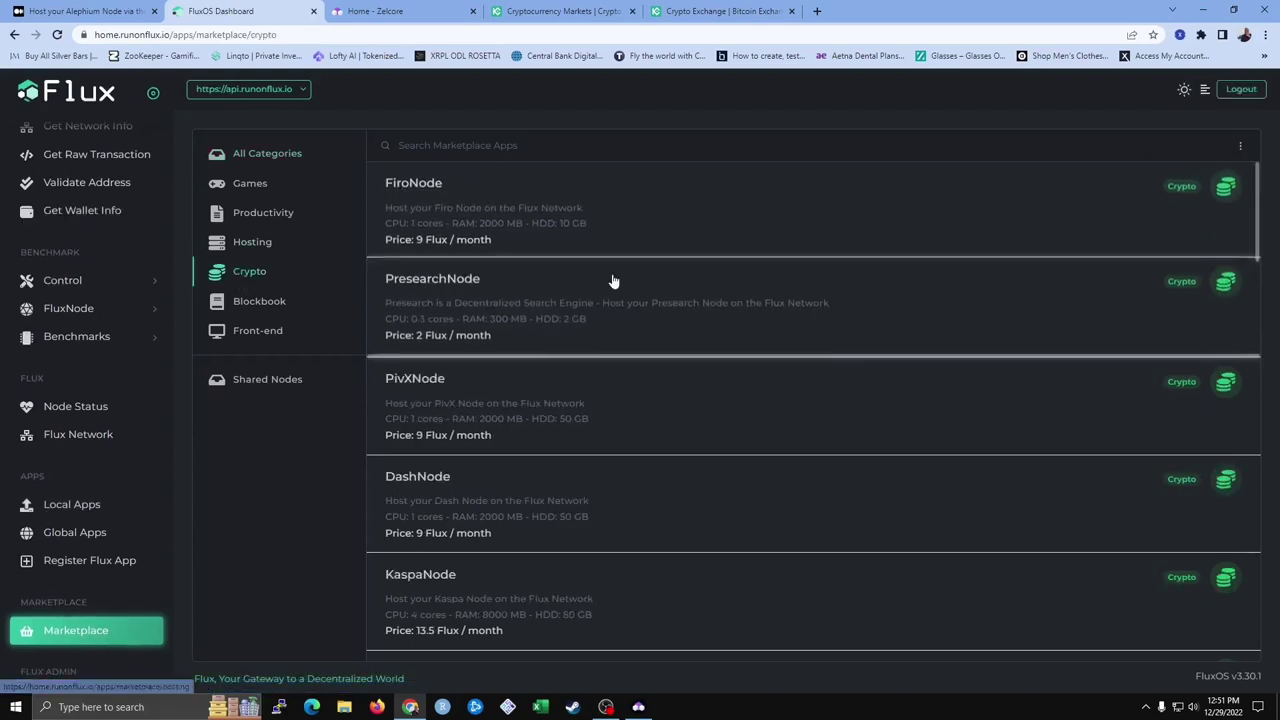
{"action": "scroll", "coordinate": [617, 283], "scroll_direction": "down", "scroll_amount": 2}
{"action": "scroll", "coordinate": [627, 285], "scroll_direction": "down", "scroll_amount": 3}
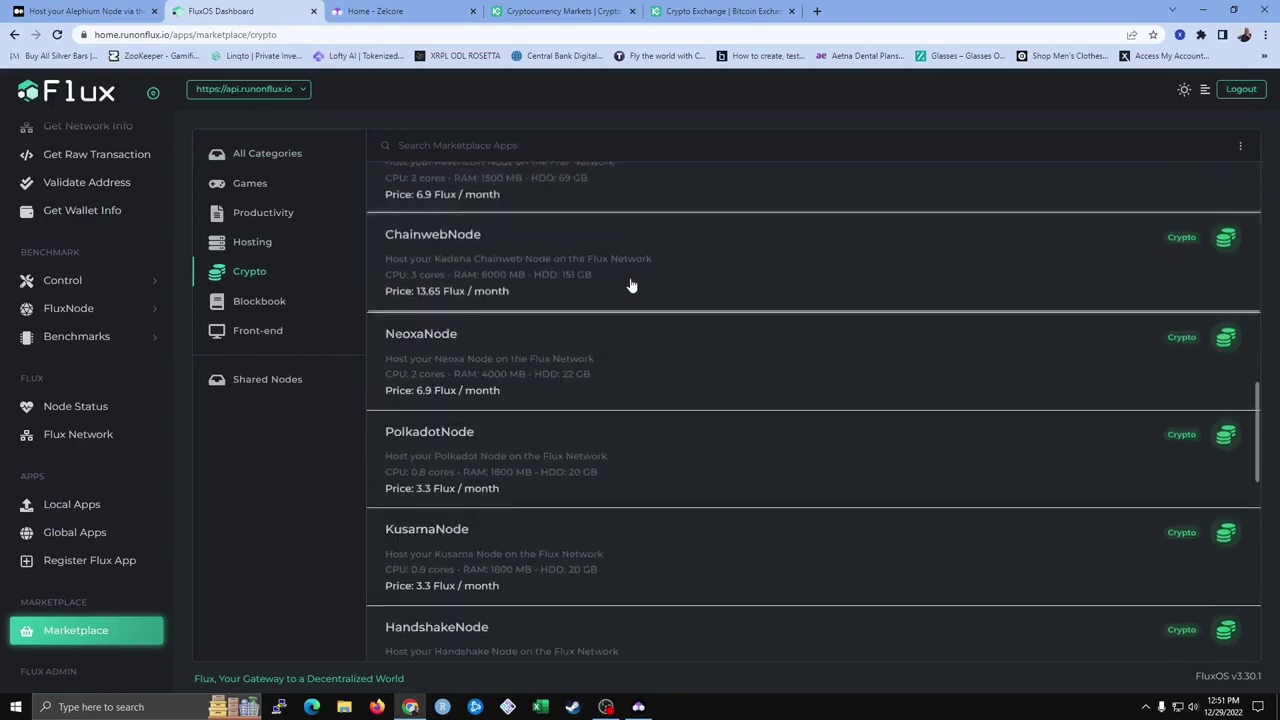
{"action": "scroll", "coordinate": [617, 270], "scroll_direction": "down", "scroll_amount": 4}
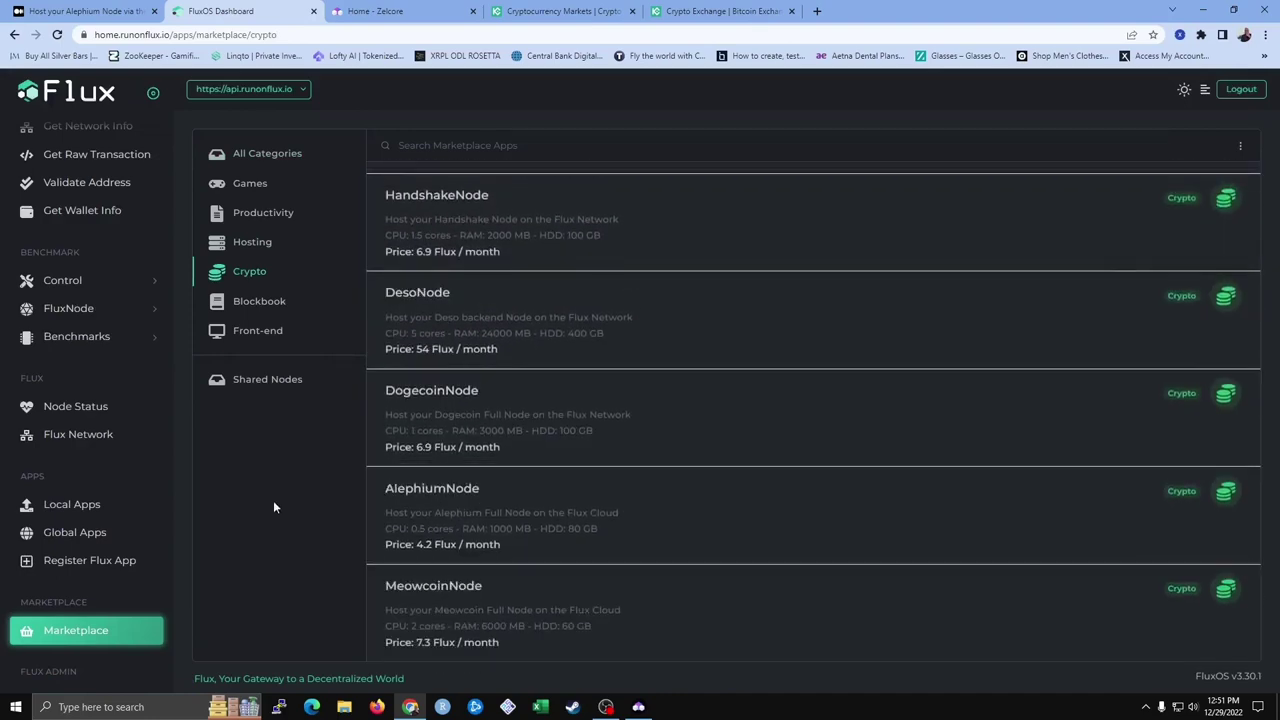
Open the AlephiumNode app (4.2 Flux / month) and start launching it
{"action": "left_click", "coordinate": [467, 519]}
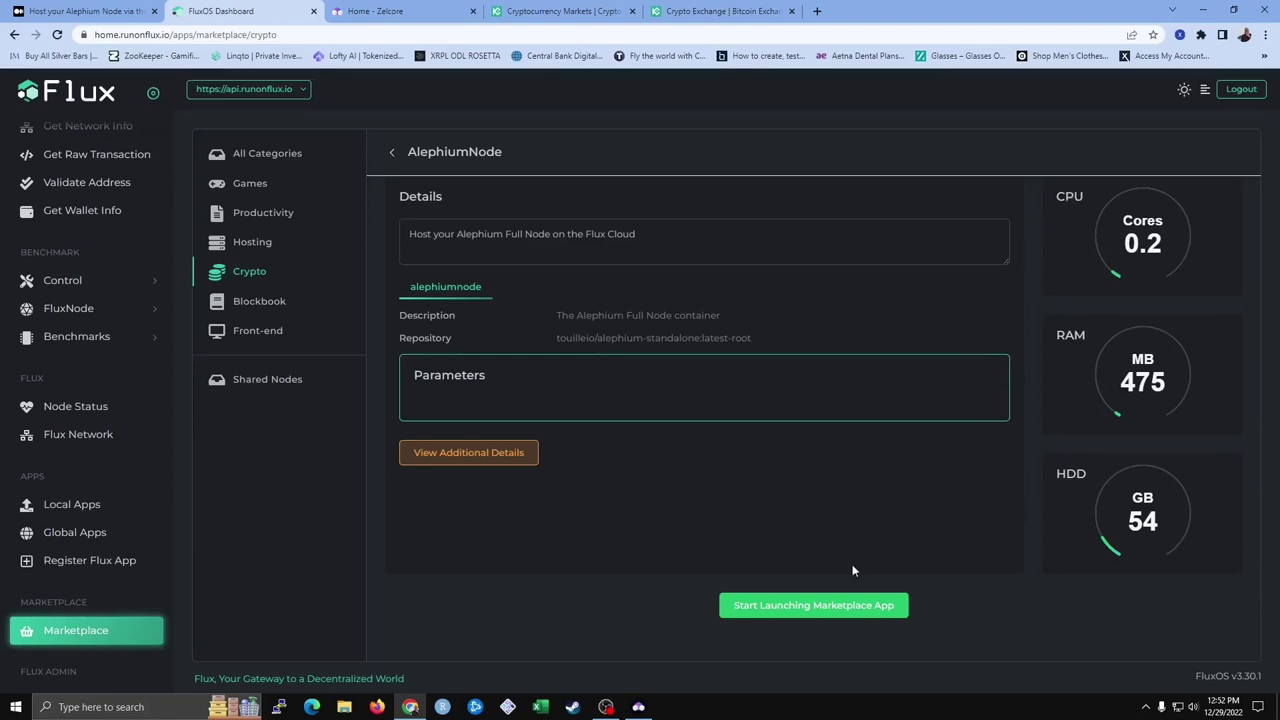
{"action": "left_click", "coordinate": [821, 616]}
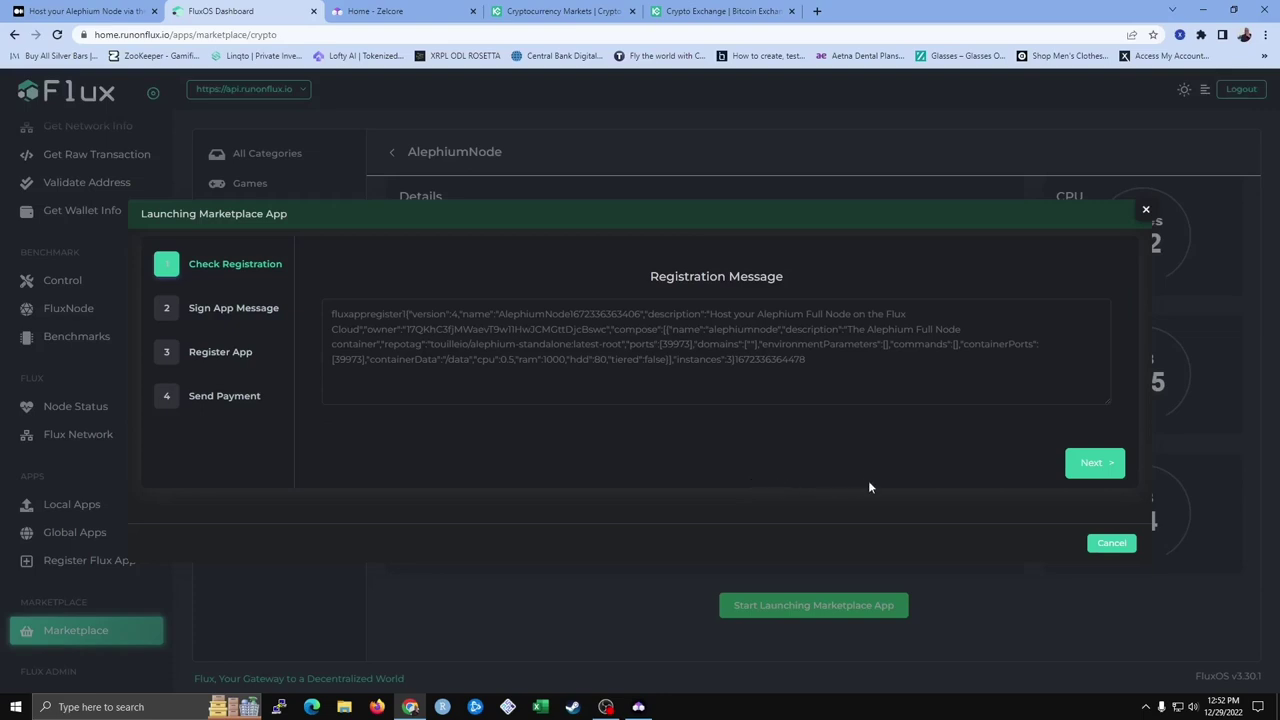
Sign the AlephiumNode registration message in Zelcore so its signature fills the wizard
{"action": "left_click", "coordinate": [1092, 465]}
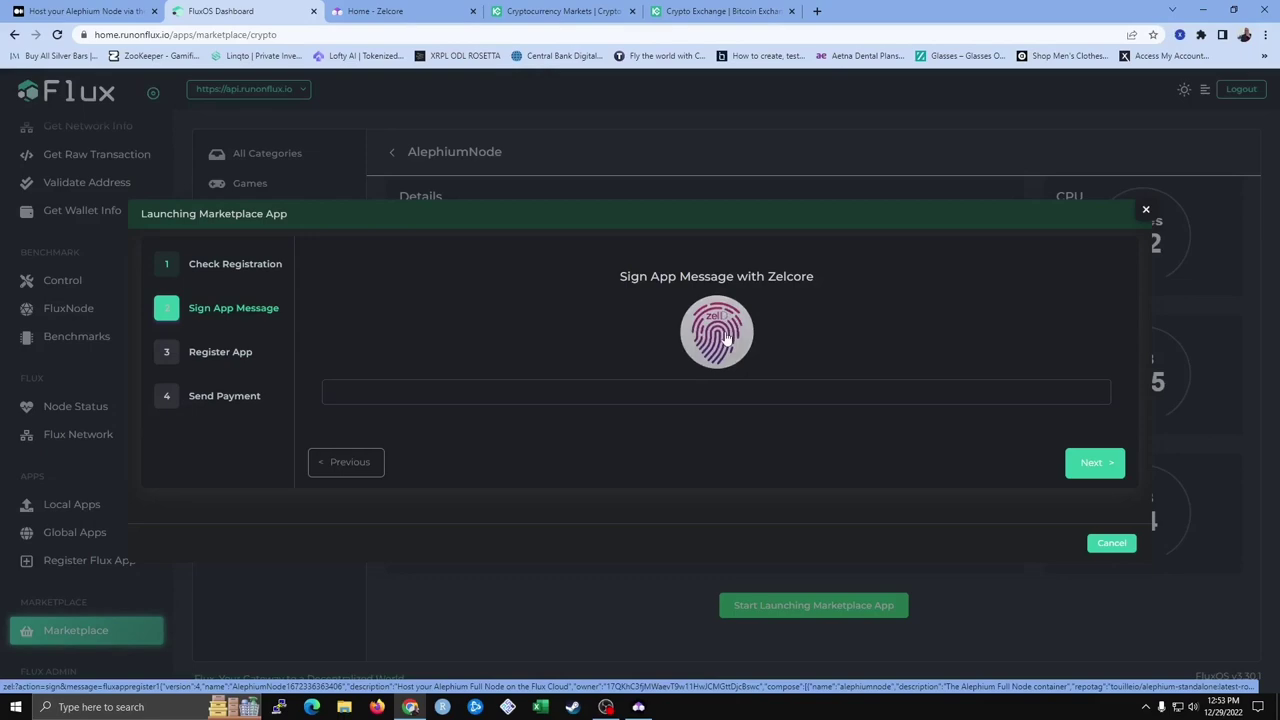
{"action": "left_click", "coordinate": [726, 337]}
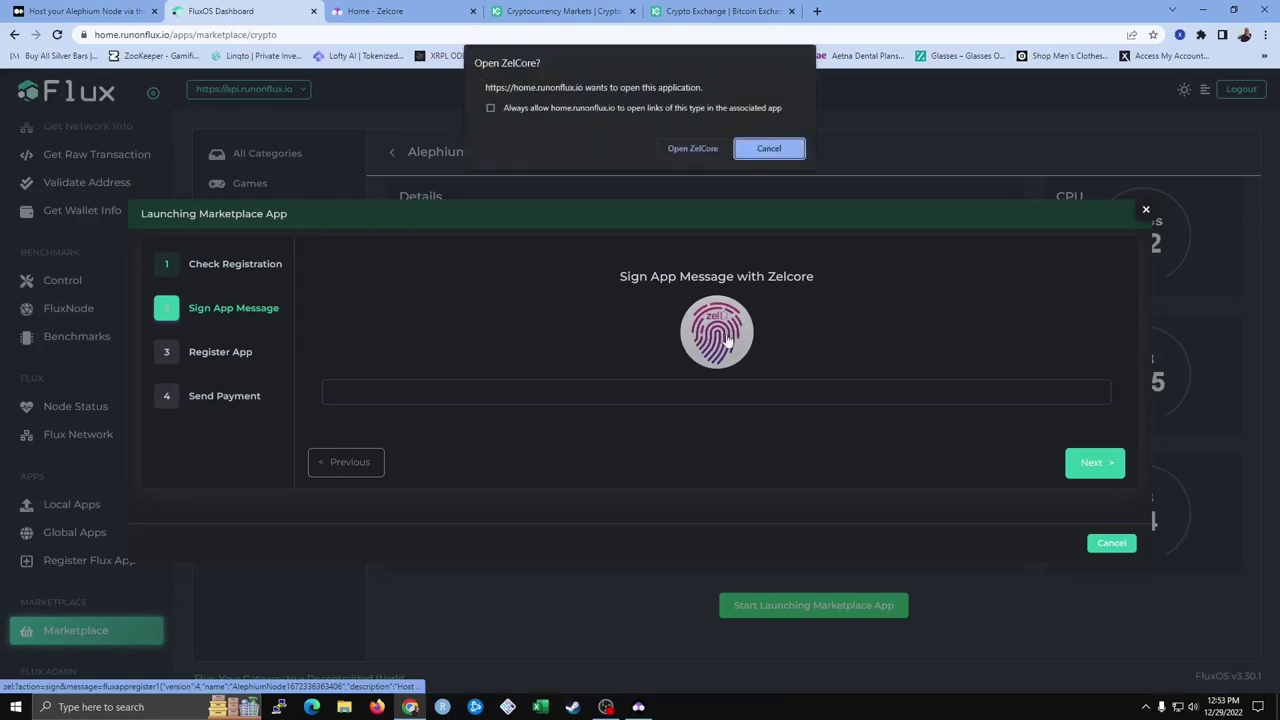
{"action": "left_click", "coordinate": [694, 148]}
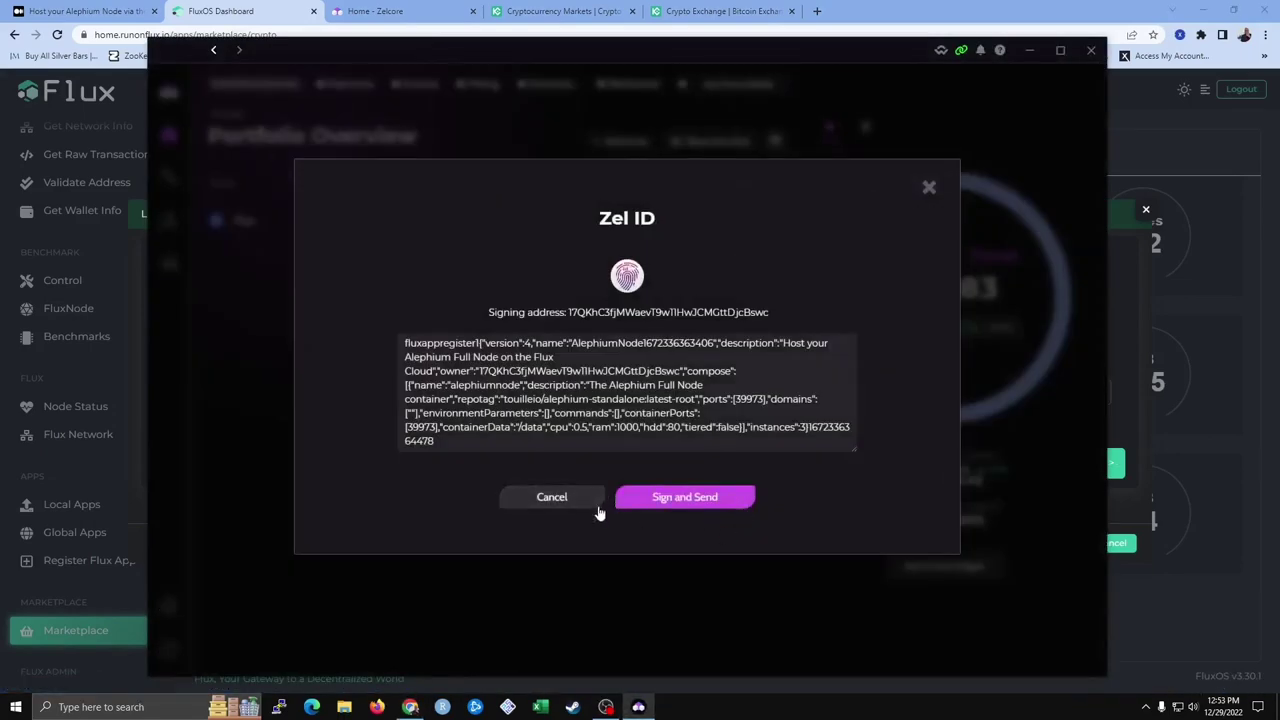
{"action": "left_click", "coordinate": [673, 505]}
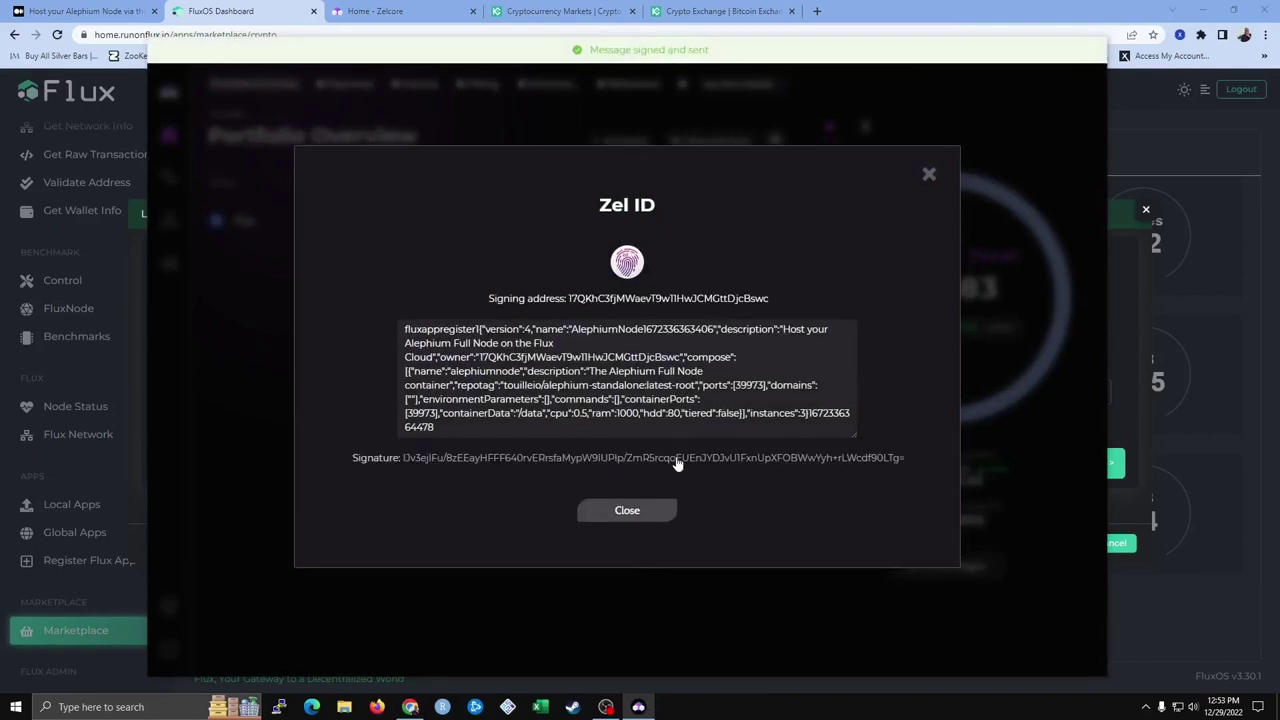
{"action": "left_click", "coordinate": [646, 517]}
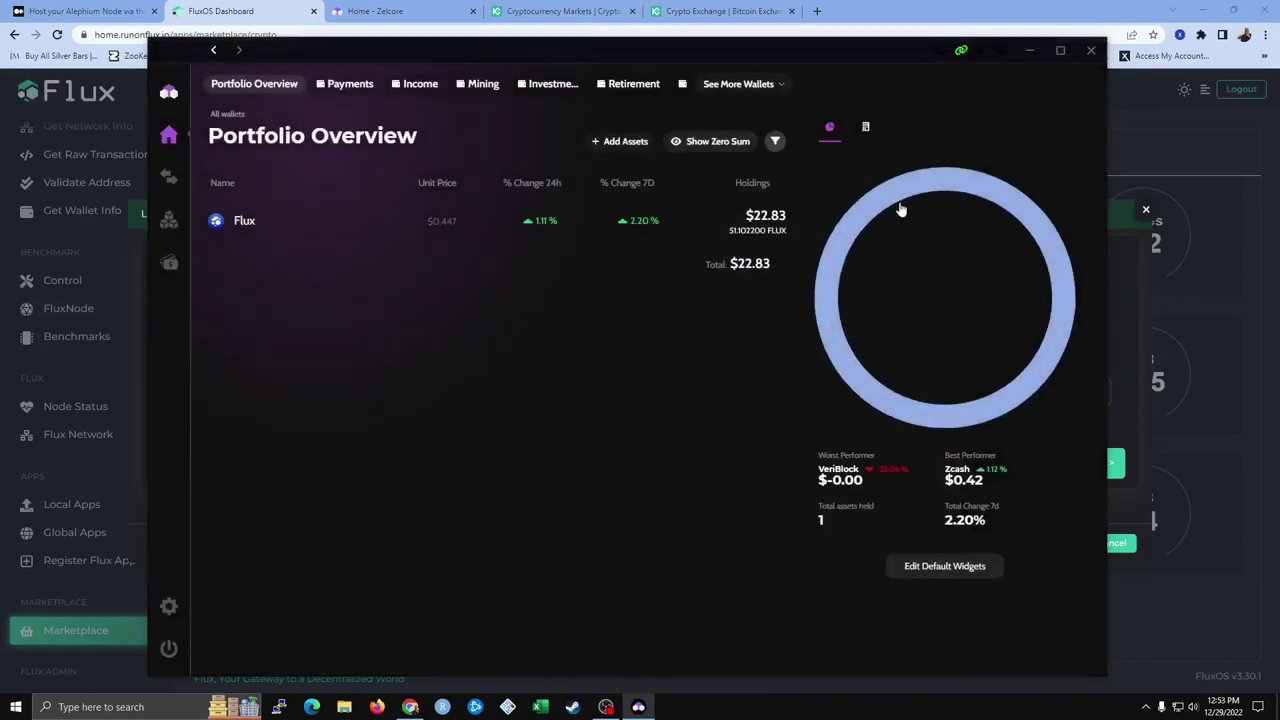
{"action": "left_click", "coordinate": [1030, 52]}
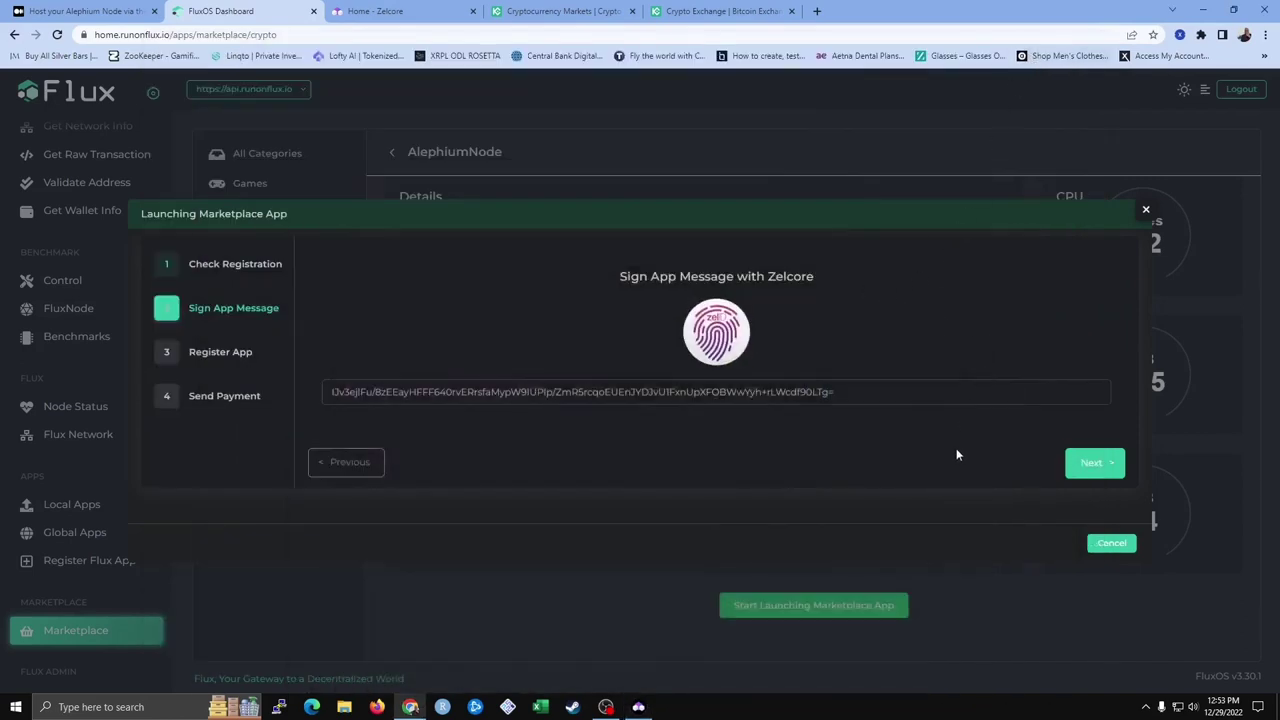
Register AlephiumNode on the Flux network and advance to the 4.2 FLUX payment step
{"action": "left_click", "coordinate": [1081, 475]}
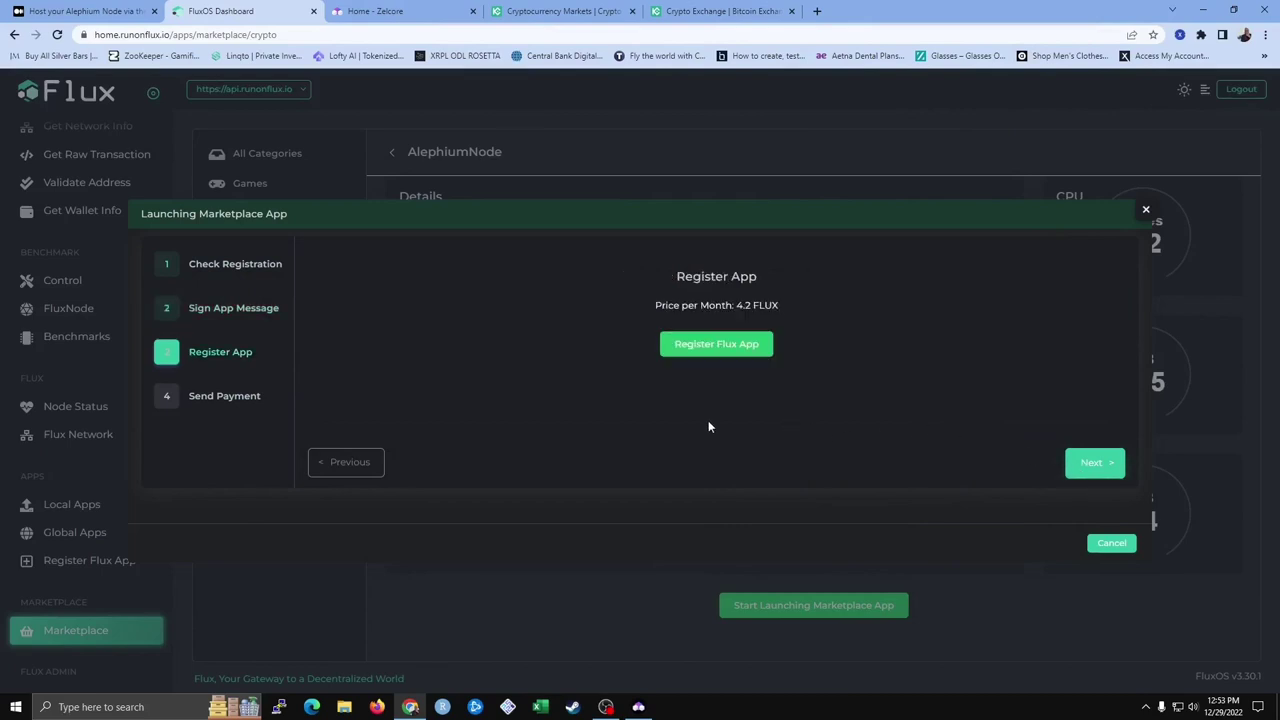
{"action": "left_click", "coordinate": [718, 345]}
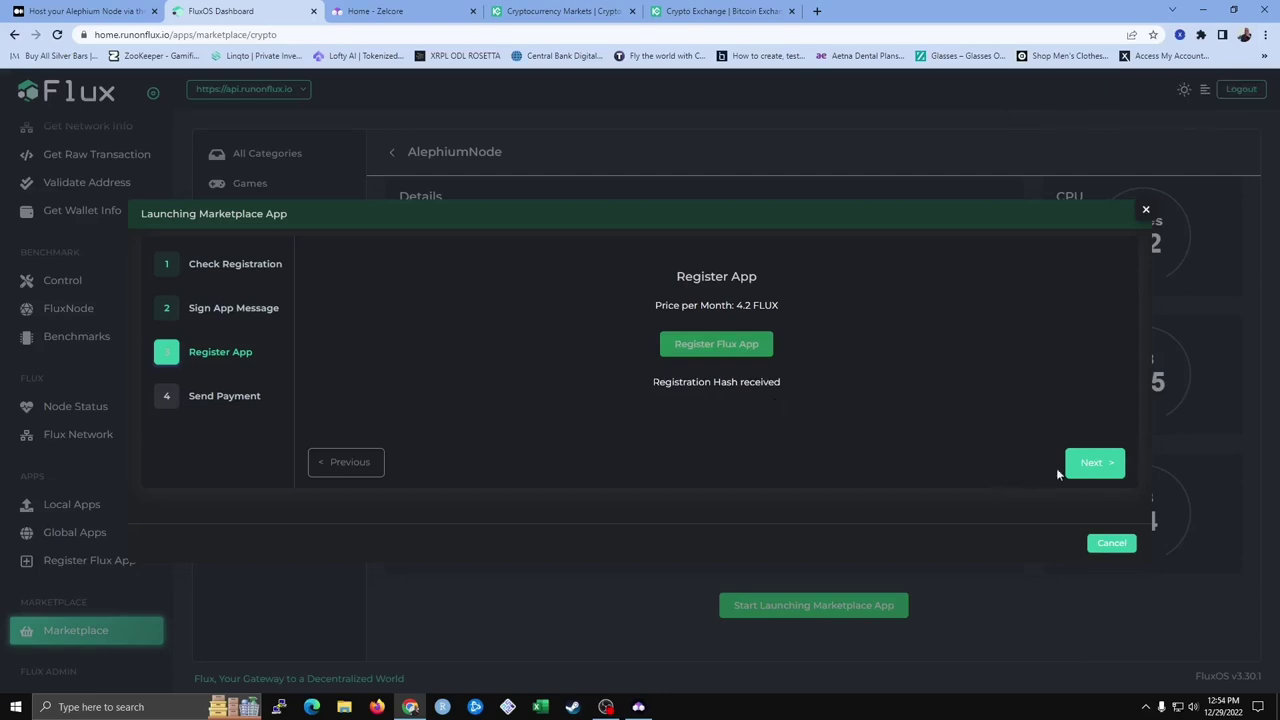
{"action": "left_click", "coordinate": [1090, 470]}
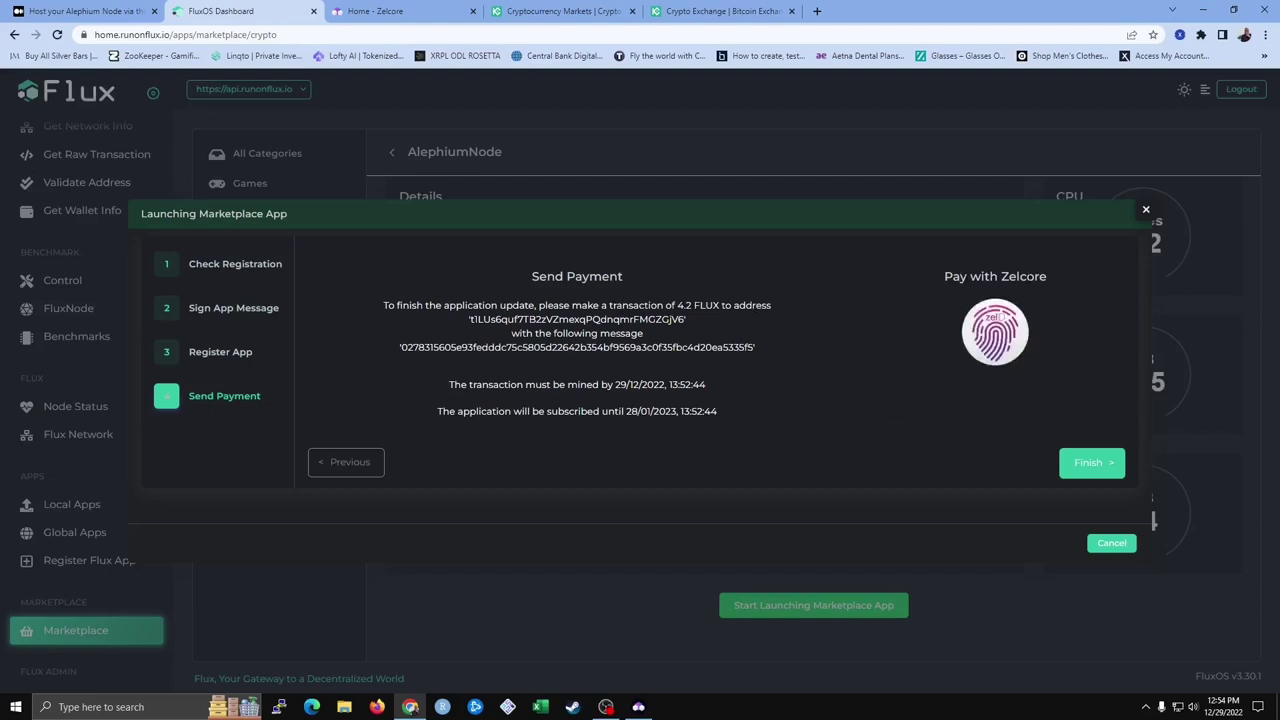
Pay the 4.2 FLUX AlephiumNode fee from Zelcore's Income wallet and confirm sending
{"action": "left_click", "coordinate": [993, 328]}
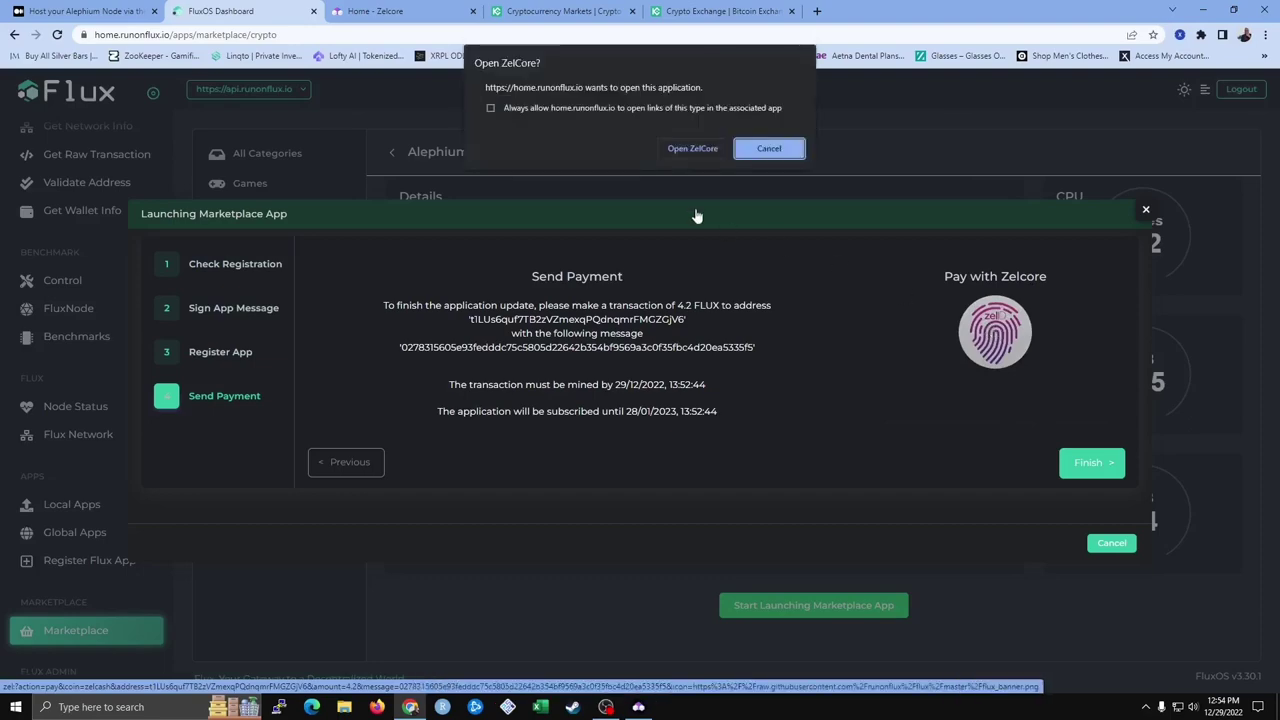
{"action": "left_click", "coordinate": [690, 149]}
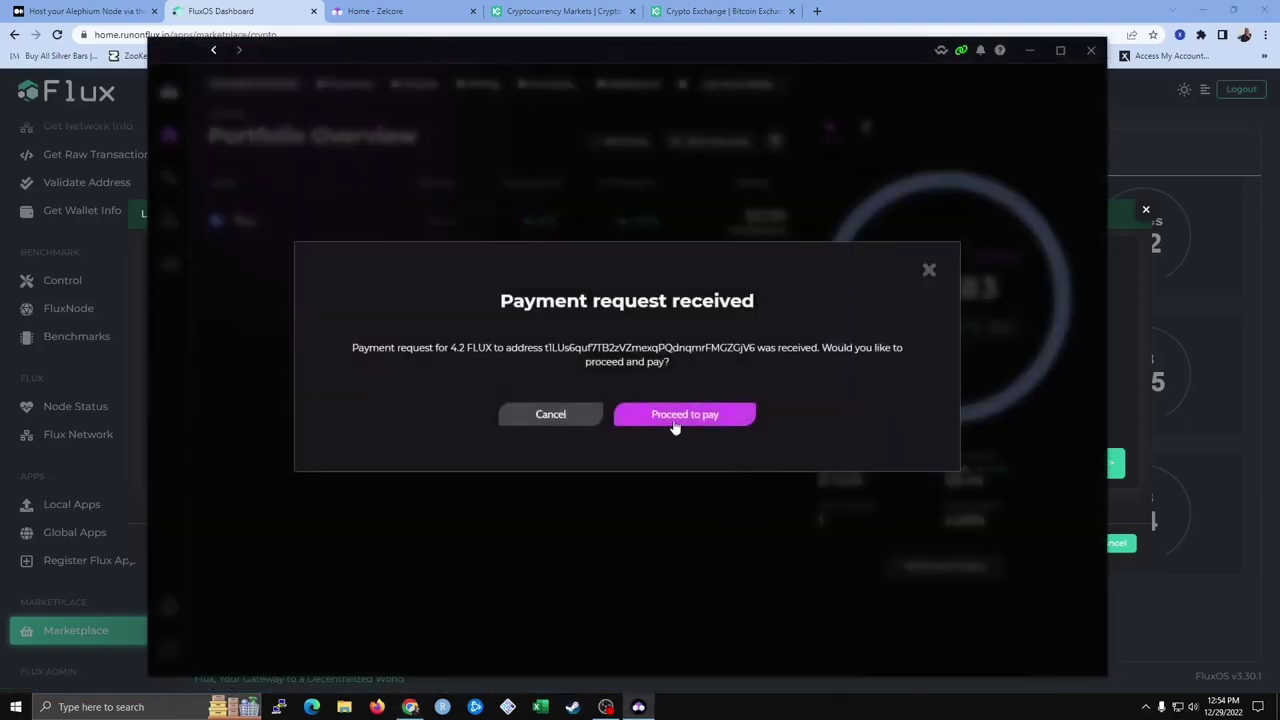
{"action": "left_click", "coordinate": [681, 418]}
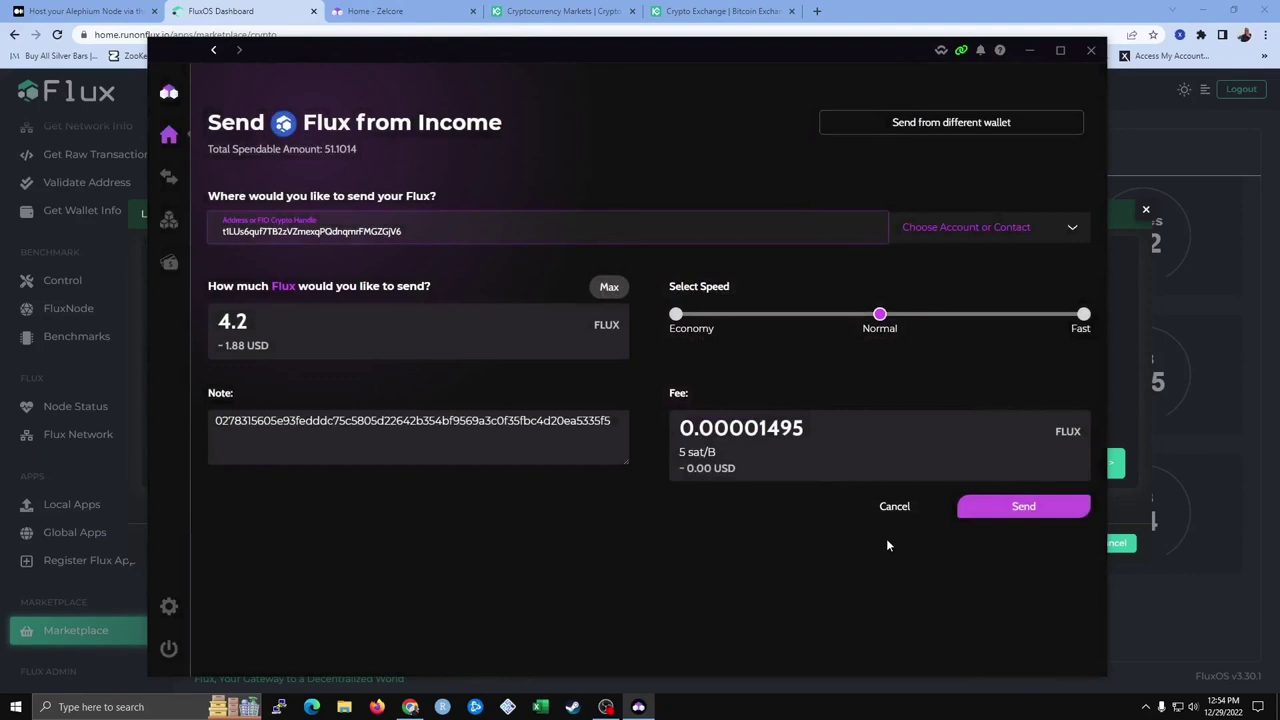
{"action": "left_click", "coordinate": [1025, 508]}
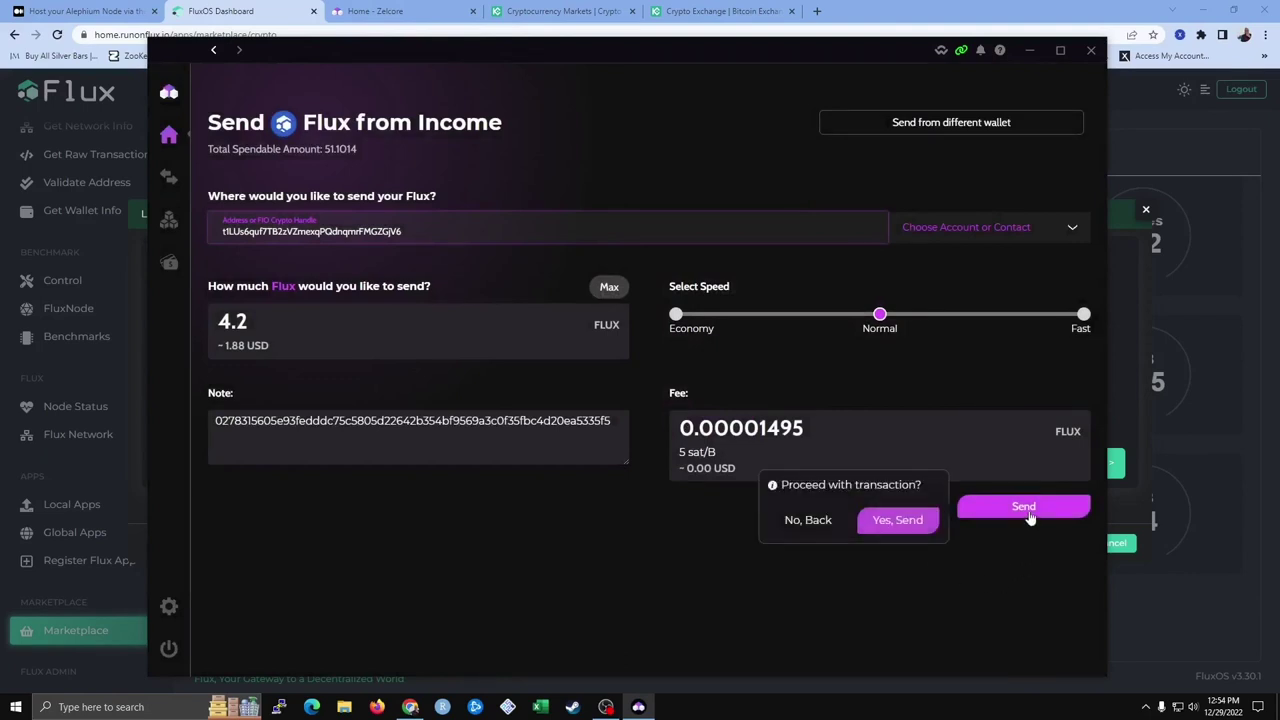
{"action": "left_click", "coordinate": [900, 522]}
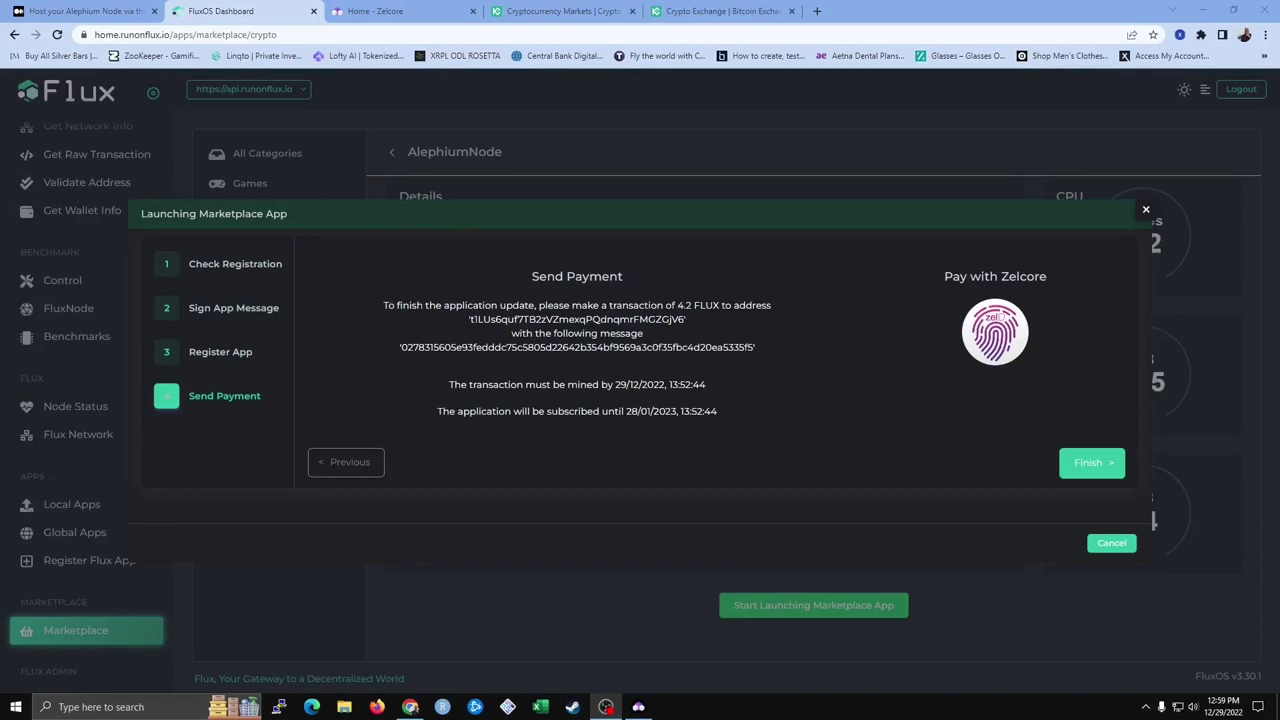
{"action": "left_click", "coordinate": [638, 706]}
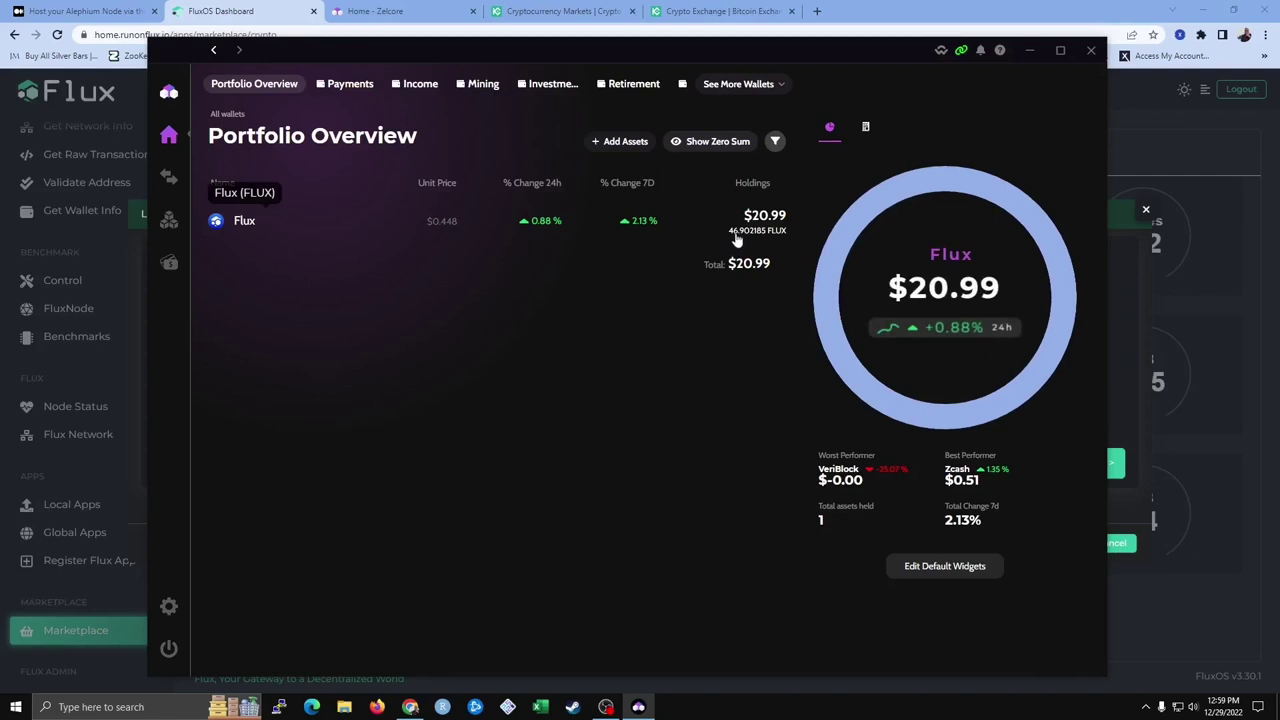
{"action": "left_click", "coordinate": [240, 222]}
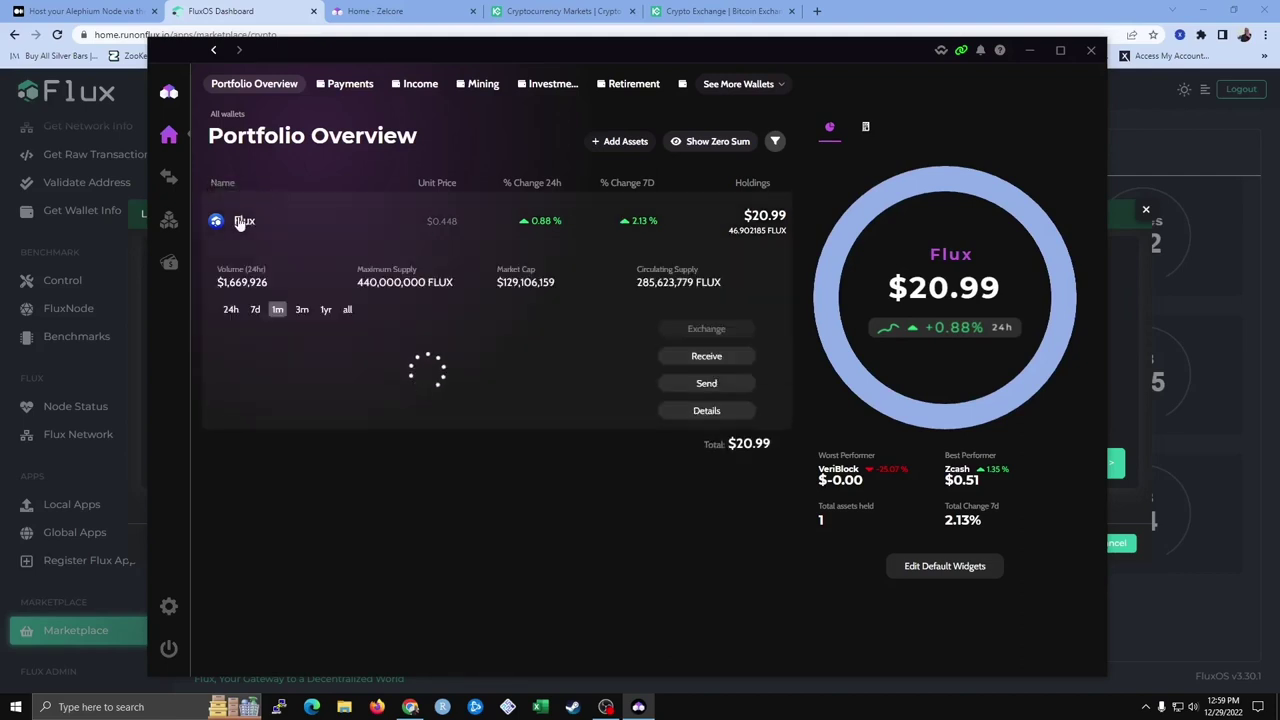
{"action": "left_click", "coordinate": [704, 411]}
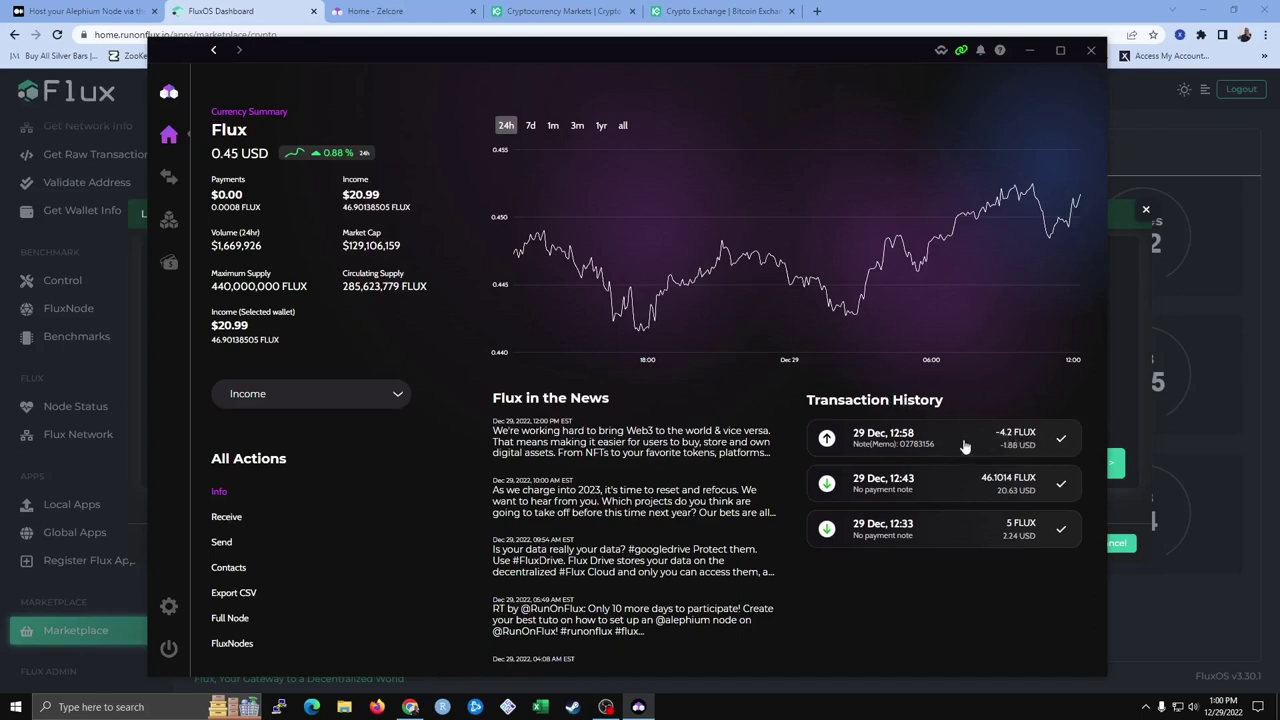
{"action": "left_click", "coordinate": [1033, 52]}
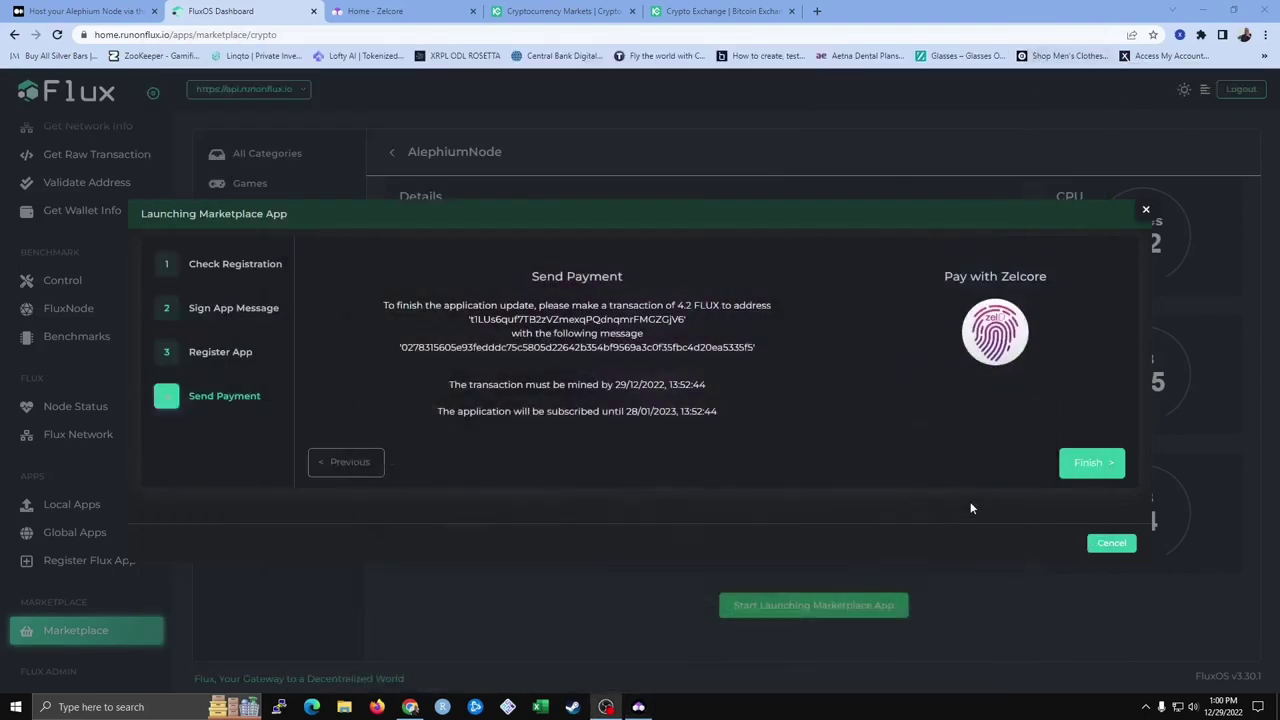
Finish the AlephiumNode marketplace launch and confirm closing the launch dialog
{"action": "left_click", "coordinate": [1088, 463]}
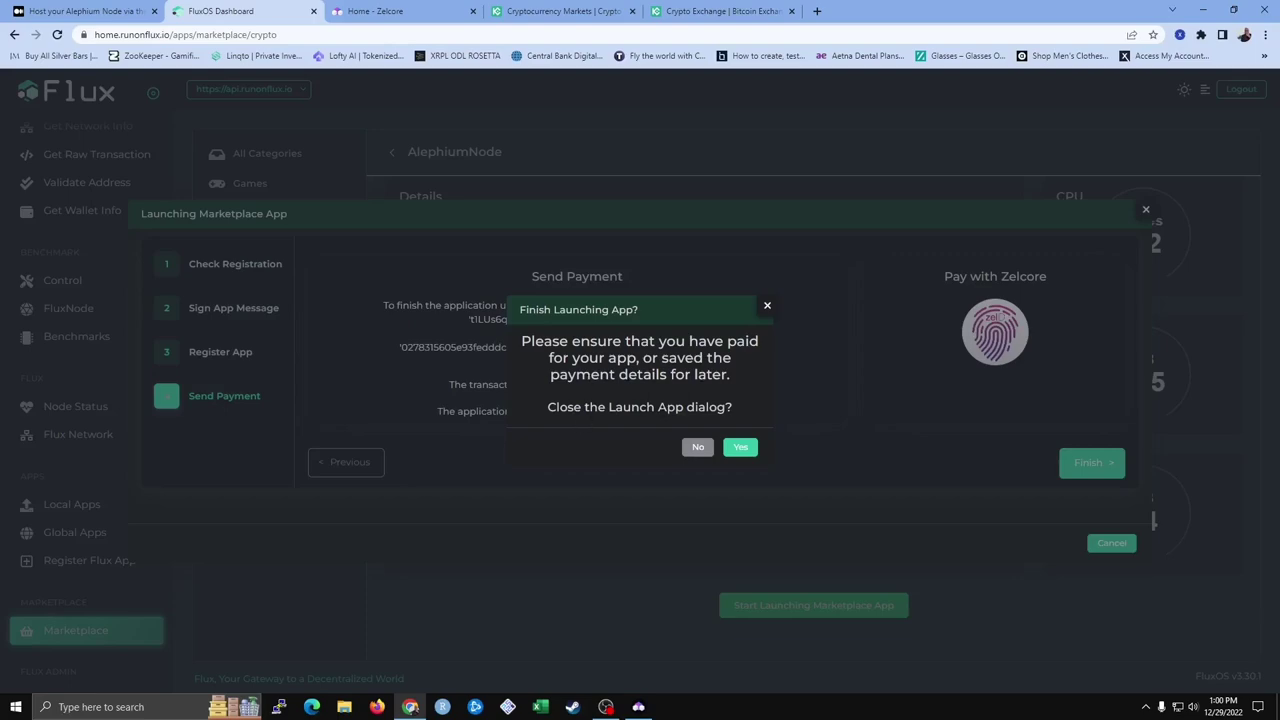
{"action": "left_click", "coordinate": [741, 452]}
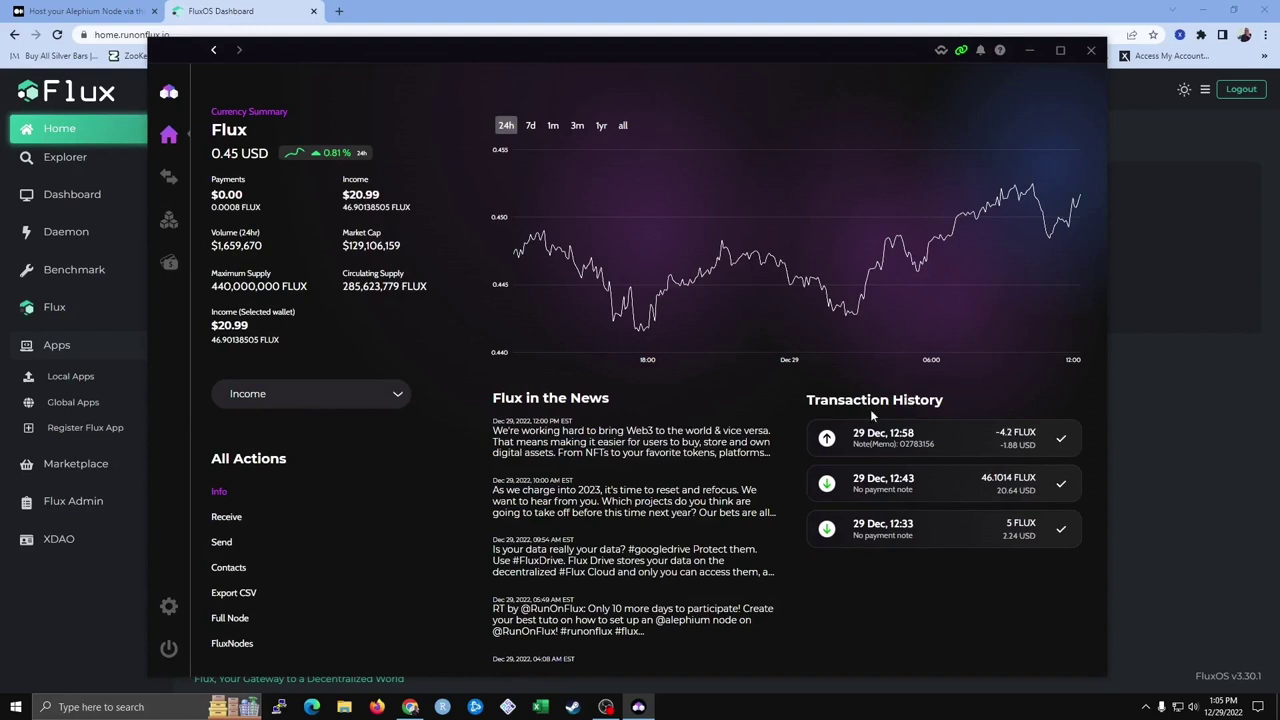
Return to the FluxOS dashboard and list my own Global Apps, showing AlephiumNode
{"action": "left_click", "coordinate": [1149, 452]}
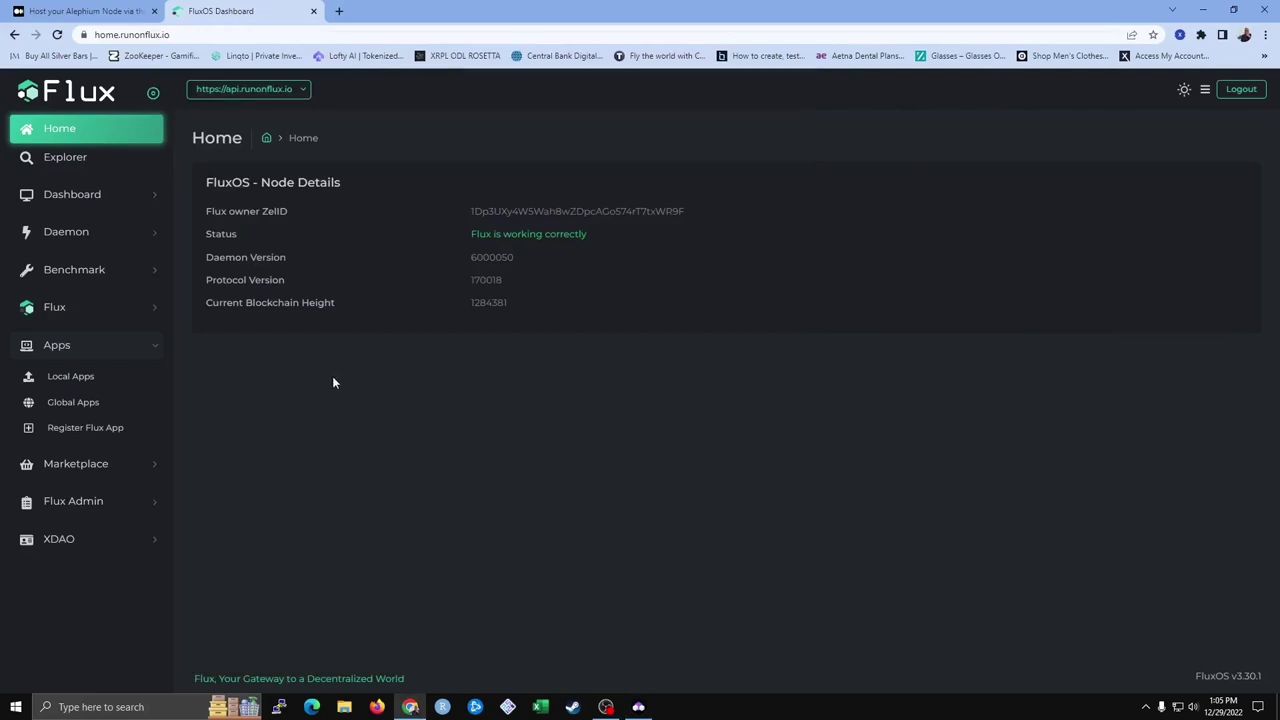
{"action": "left_click", "coordinate": [58, 408]}
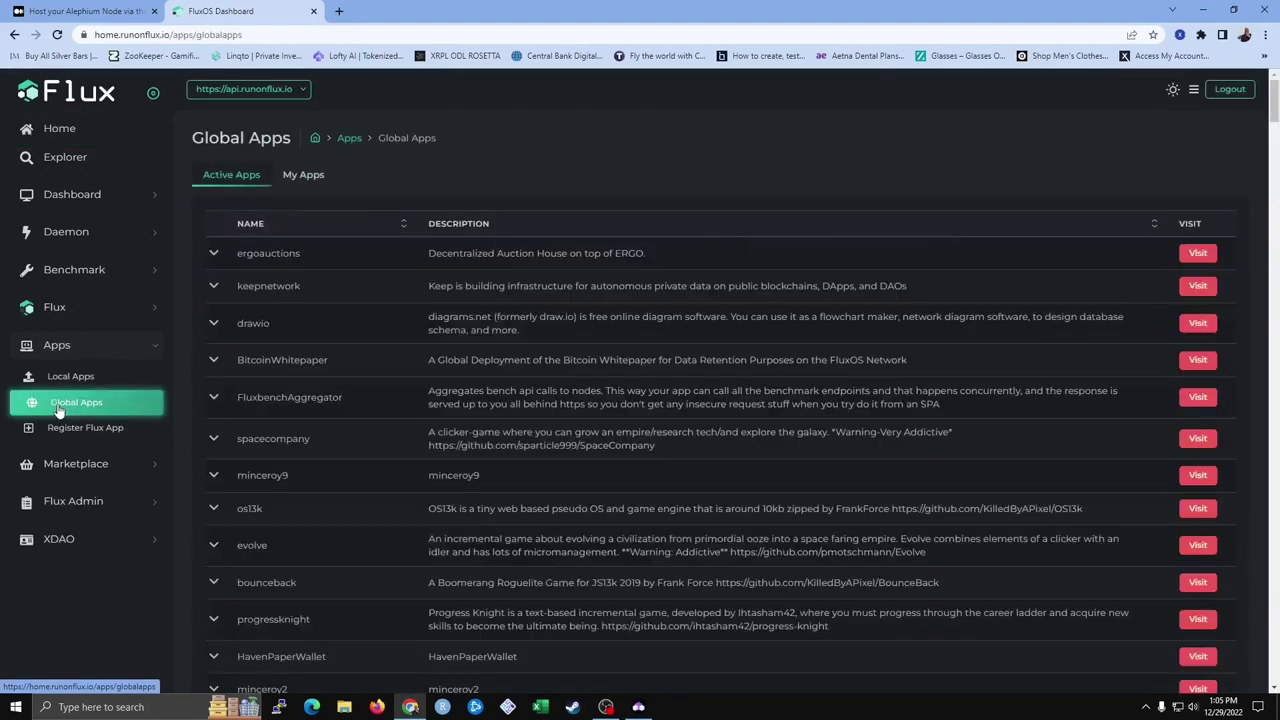
{"action": "left_click", "coordinate": [305, 176]}
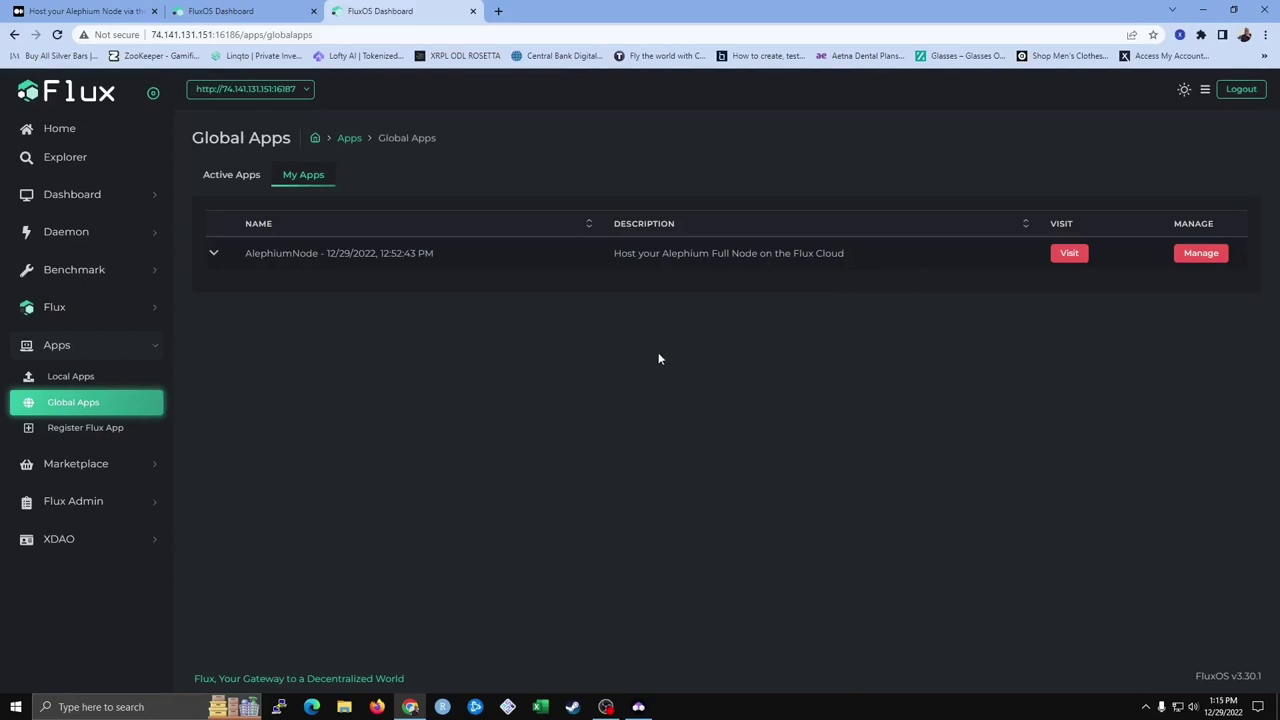
Open AlephiumNode's Update Specifications form and compute the update message (3 instances, 0.5 CPU, 1000 MB RAM, 80 GB SSD)
{"action": "left_click", "coordinate": [1197, 258]}
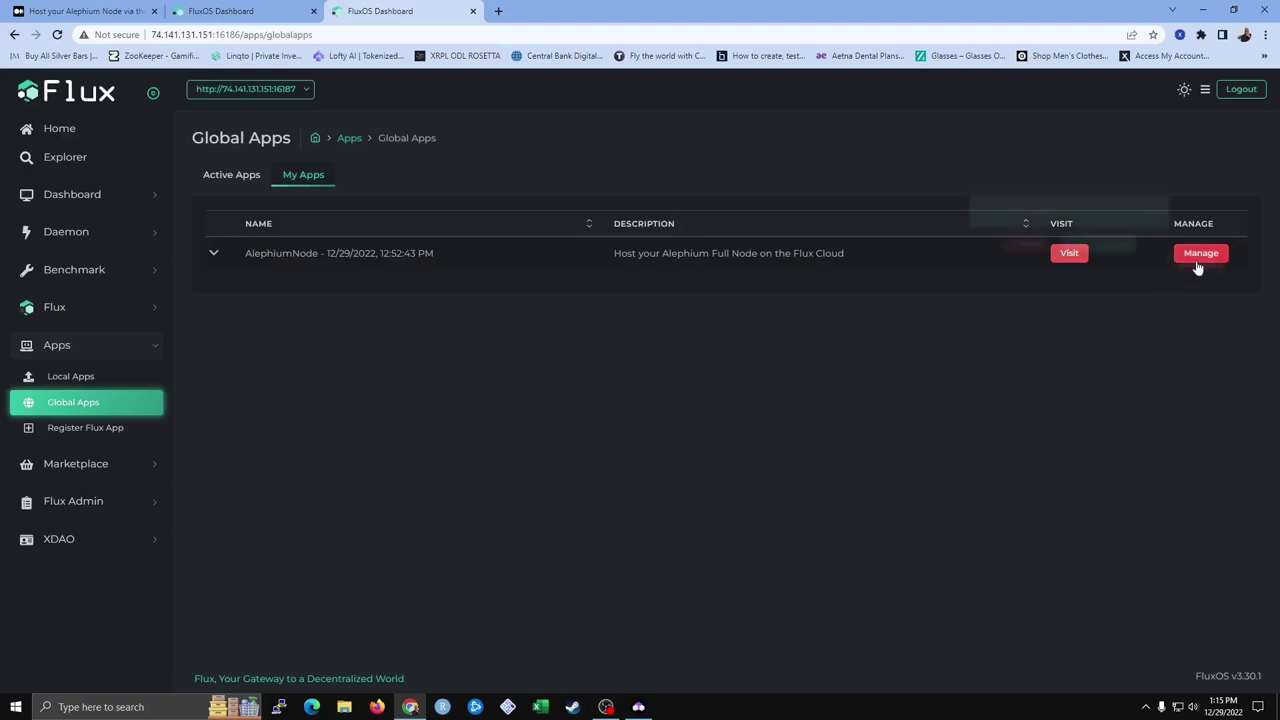
{"action": "left_click", "coordinate": [1100, 247]}
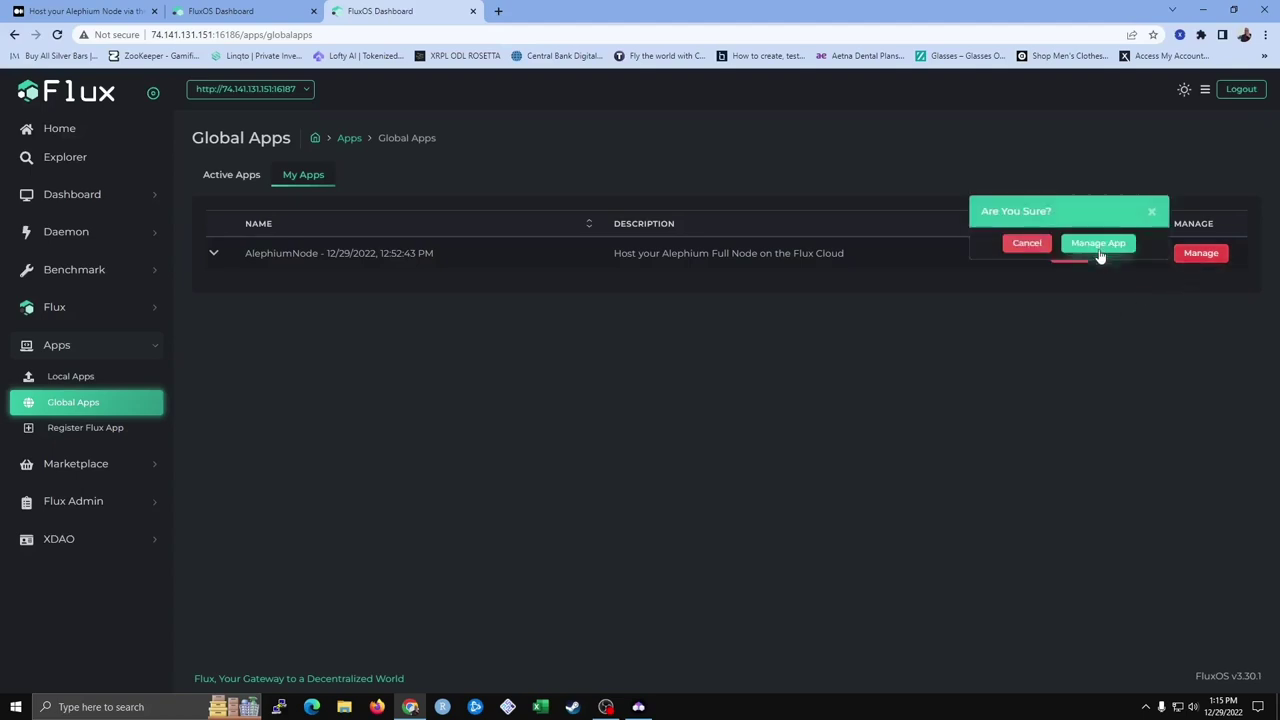
{"action": "scroll", "coordinate": [303, 443], "scroll_direction": "down", "scroll_amount": 5}
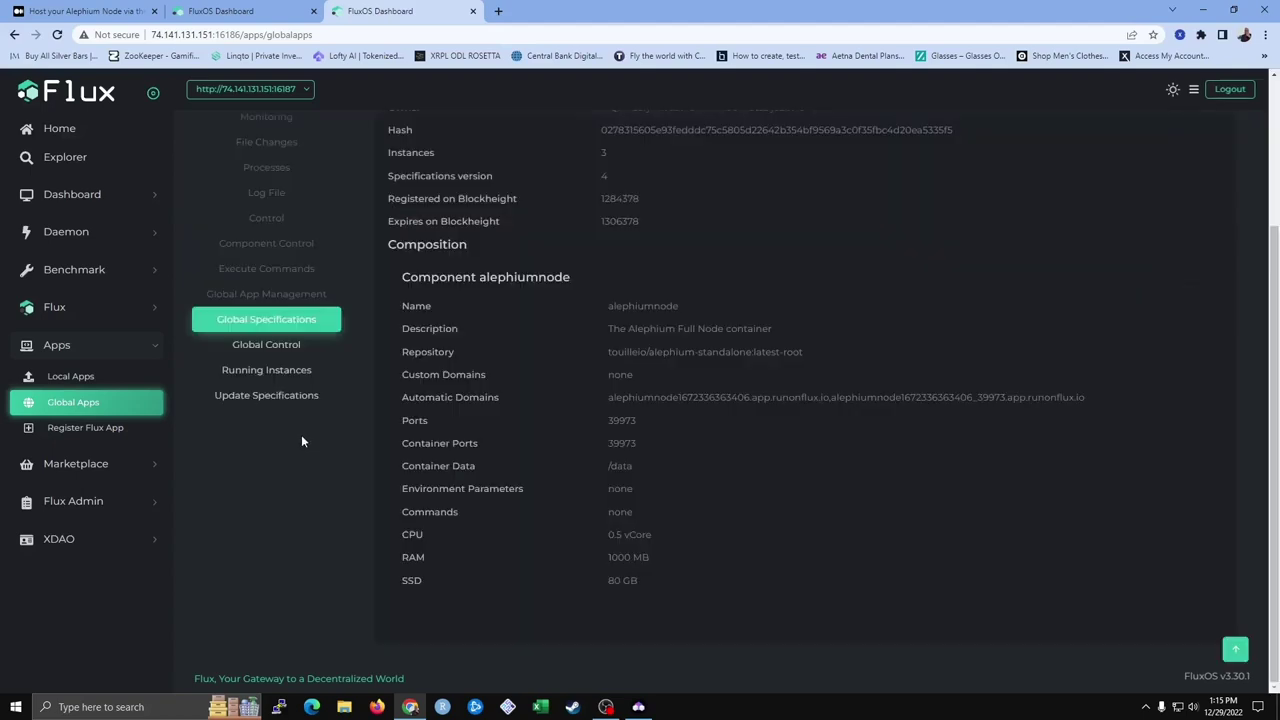
{"action": "left_click", "coordinate": [263, 403]}
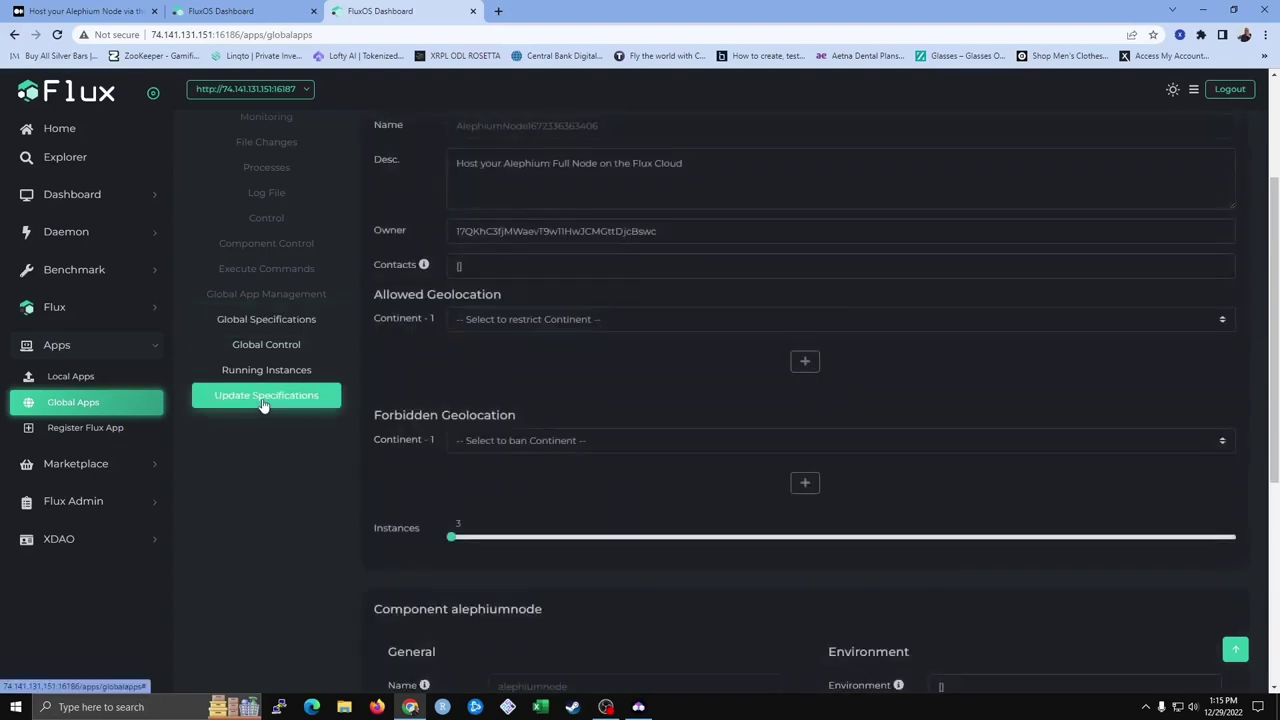
{"action": "scroll", "coordinate": [316, 322], "scroll_direction": "down", "scroll_amount": 4}
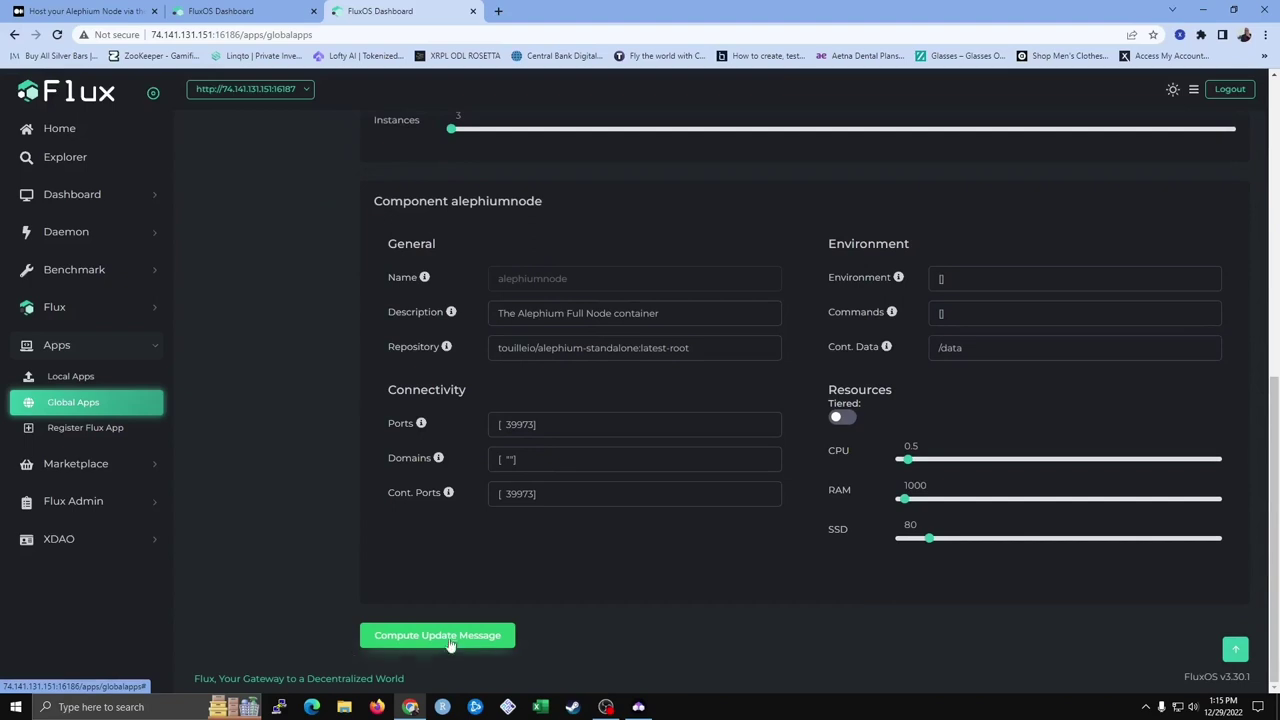
{"action": "left_click", "coordinate": [449, 640]}
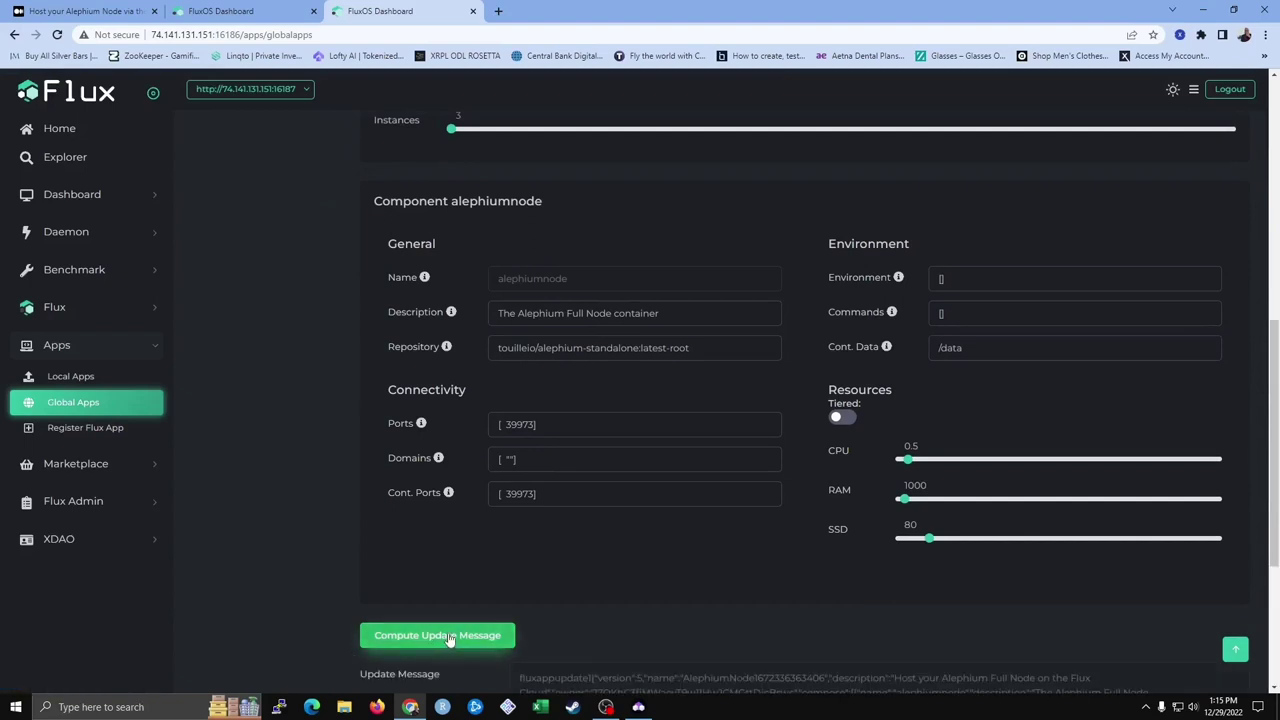
{"action": "scroll", "coordinate": [868, 628], "scroll_direction": "down", "scroll_amount": 3}
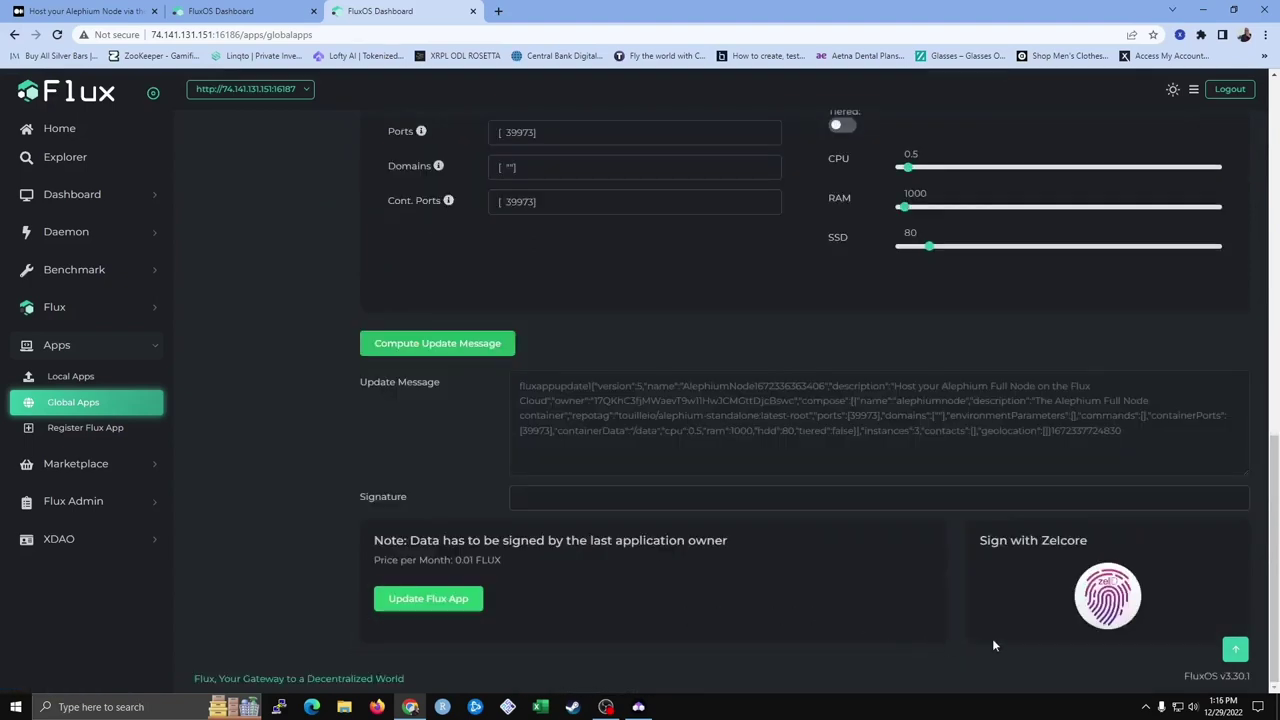
Sign and send the AlephiumNode update message in Zelcore, then hide the wallet
{"action": "left_click", "coordinate": [1107, 598]}
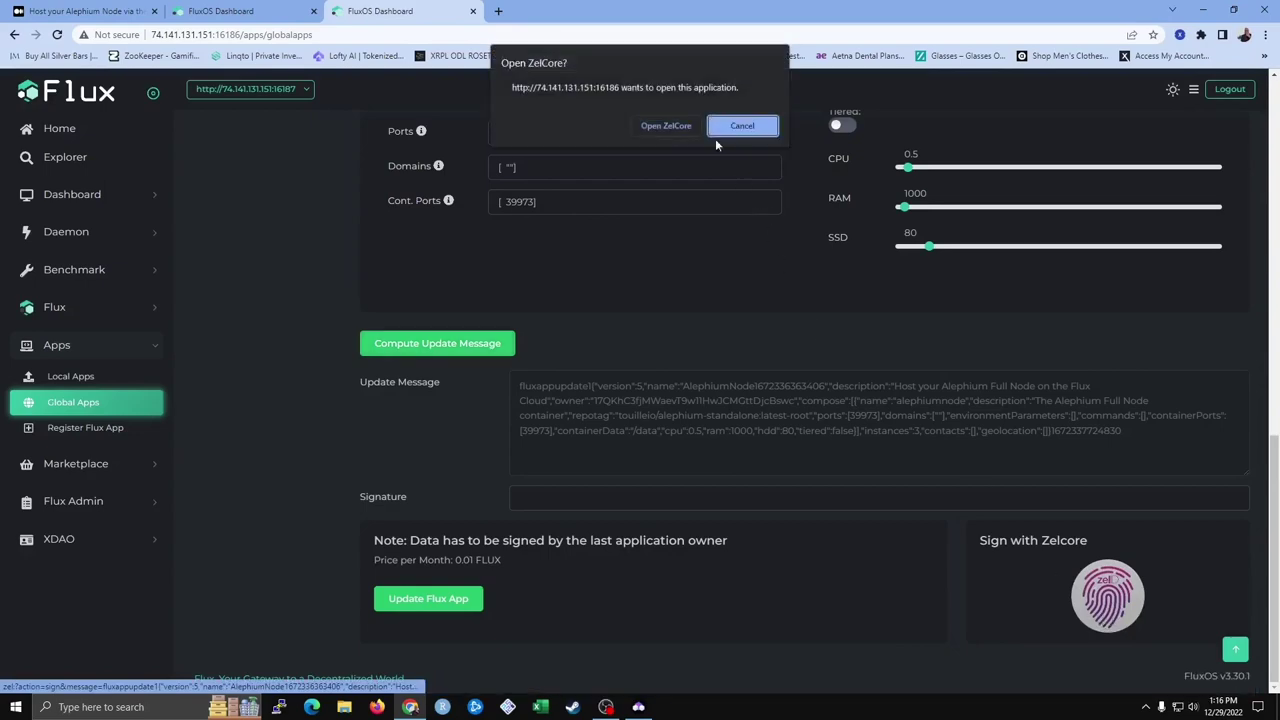
{"action": "left_click", "coordinate": [683, 127]}
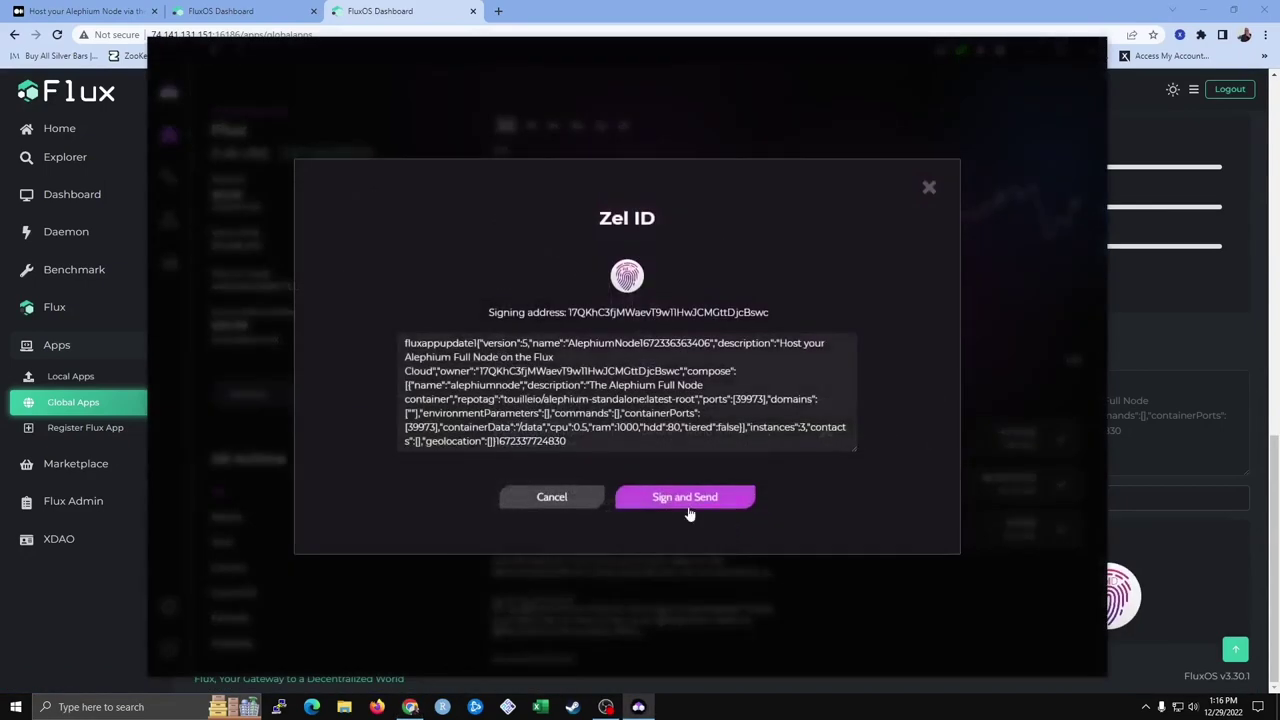
{"action": "left_click", "coordinate": [686, 500]}
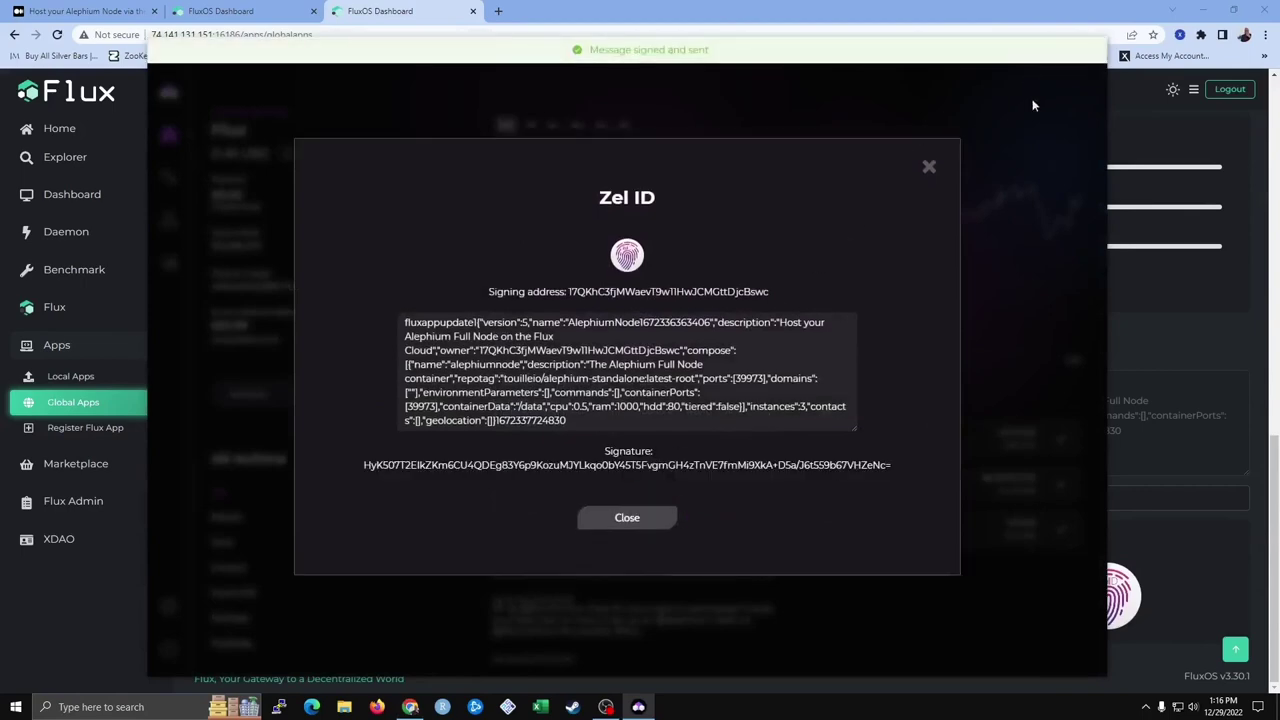
{"action": "left_click", "coordinate": [648, 519]}
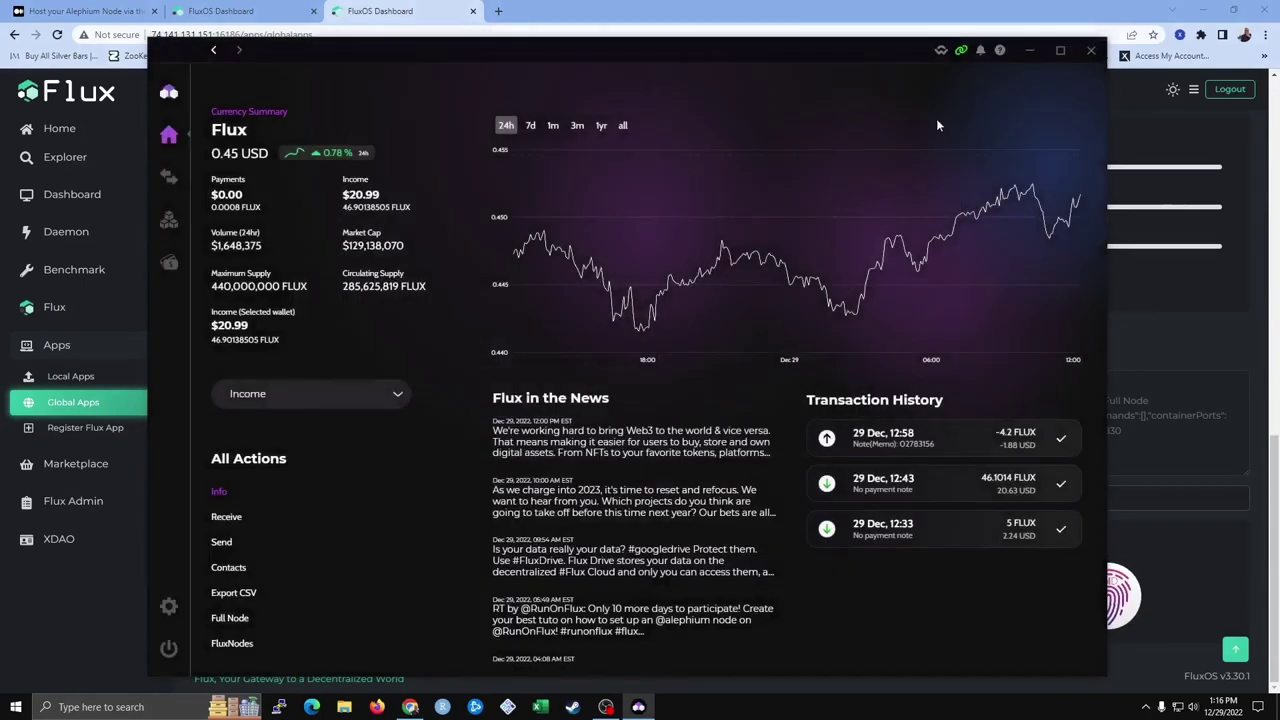
{"action": "left_click", "coordinate": [1027, 50]}
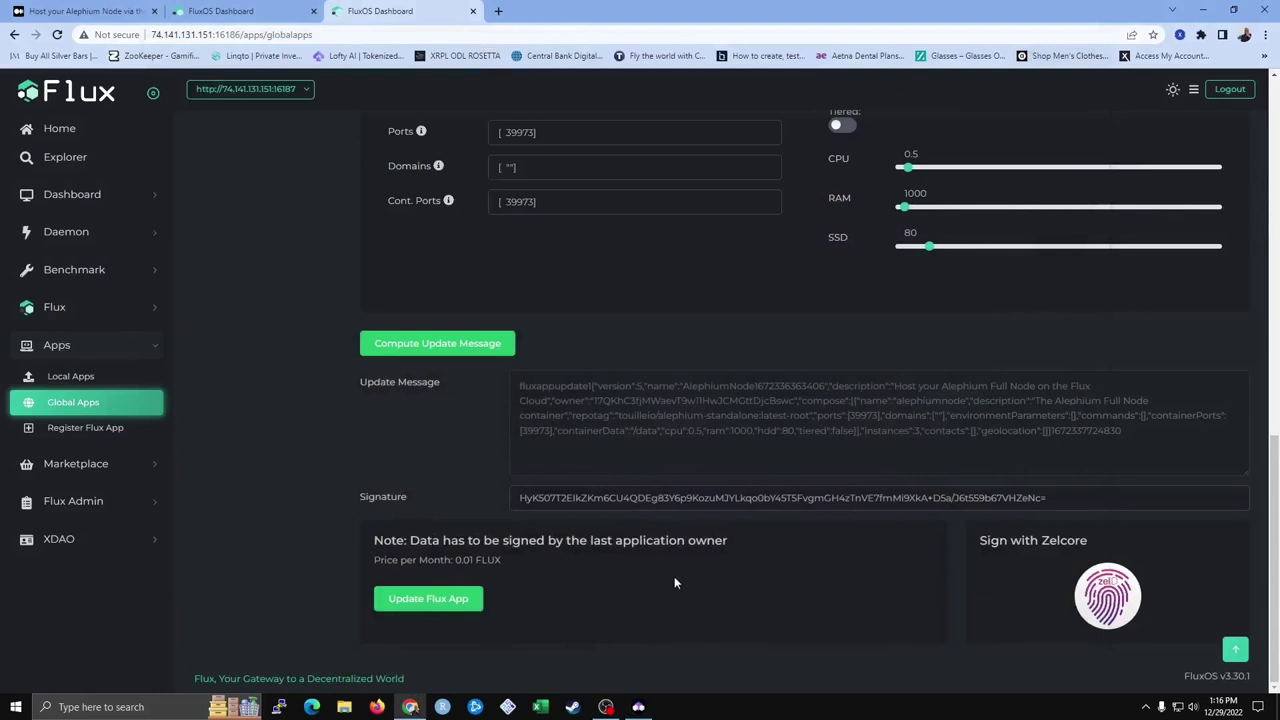
Submit the signed AlephiumNode update and send its 0.01 FLUX fee from Zelcore
{"action": "left_click", "coordinate": [430, 600]}
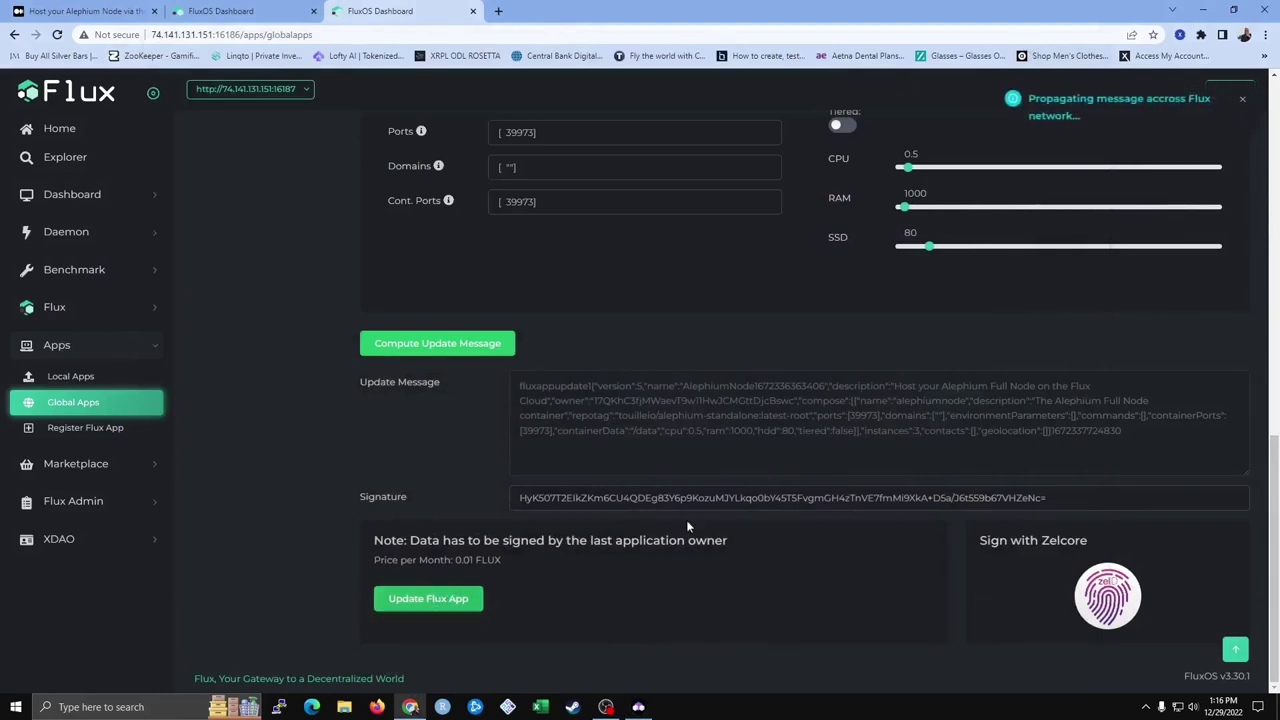
{"action": "scroll", "coordinate": [312, 514], "scroll_direction": "down", "scroll_amount": 2}
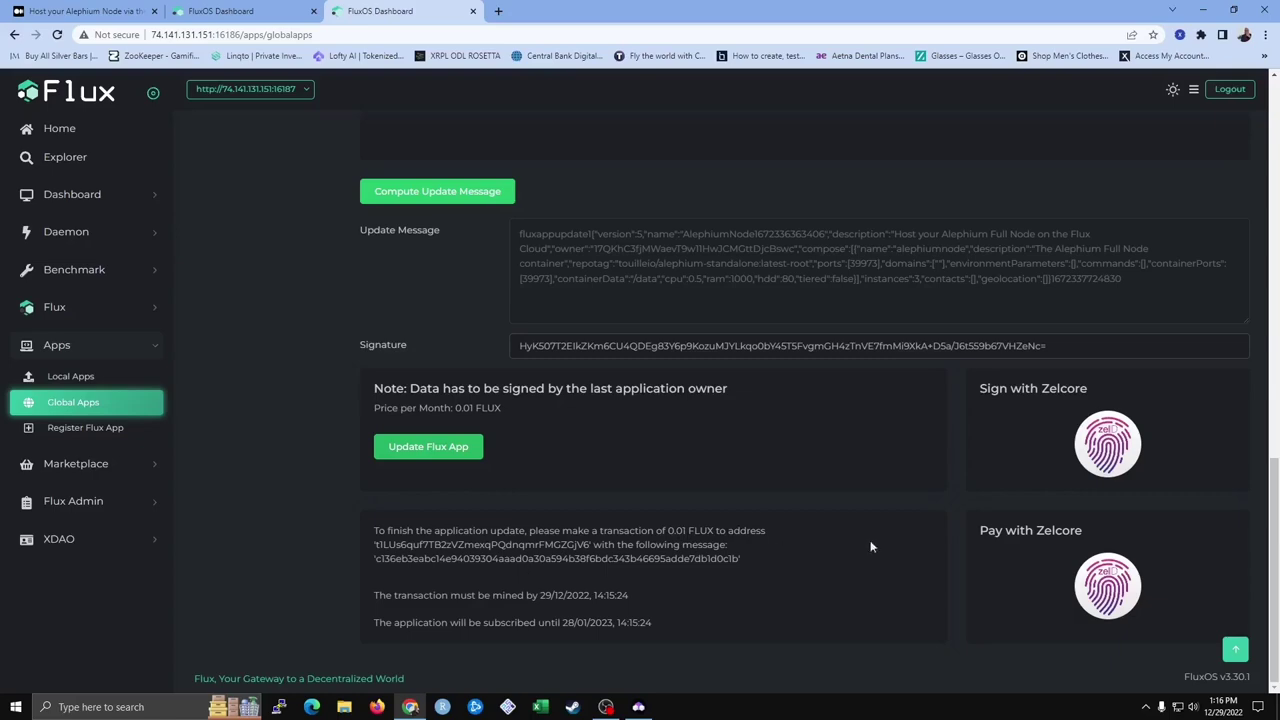
{"action": "left_click", "coordinate": [1085, 597]}
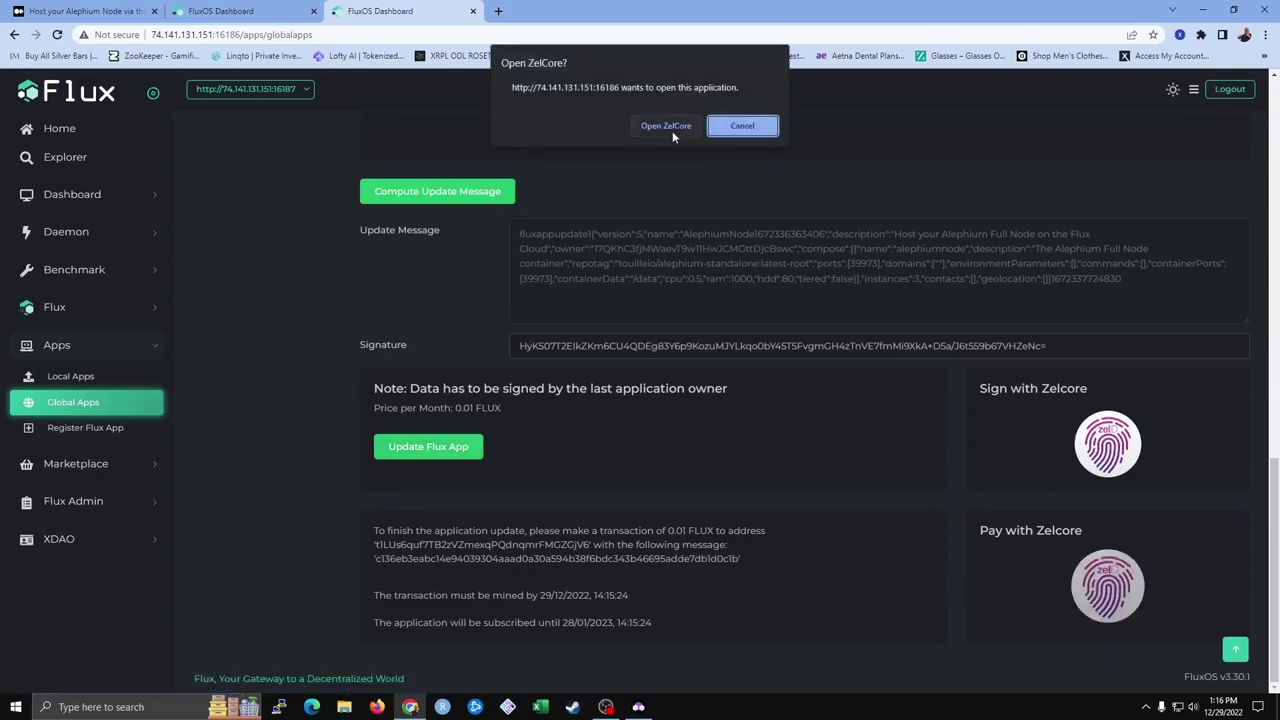
{"action": "left_click", "coordinate": [670, 128]}
{"action": "left_click", "coordinate": [676, 417]}
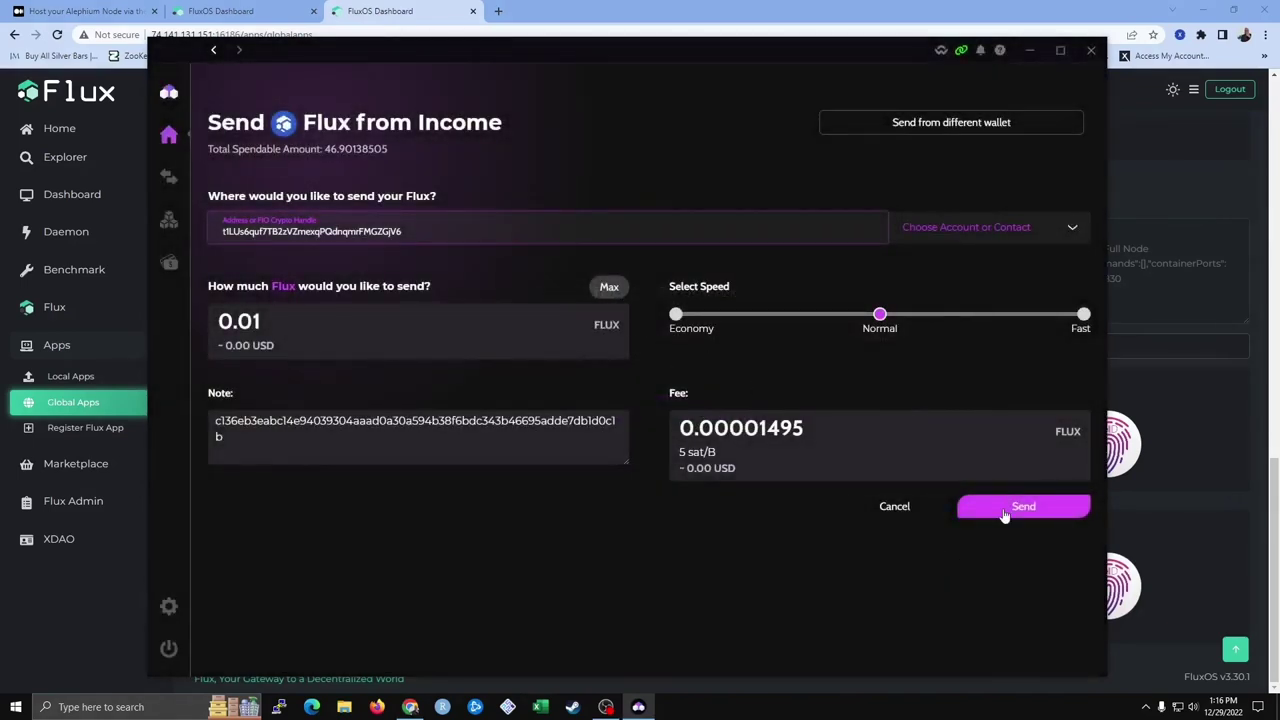
{"action": "left_click", "coordinate": [1005, 508]}
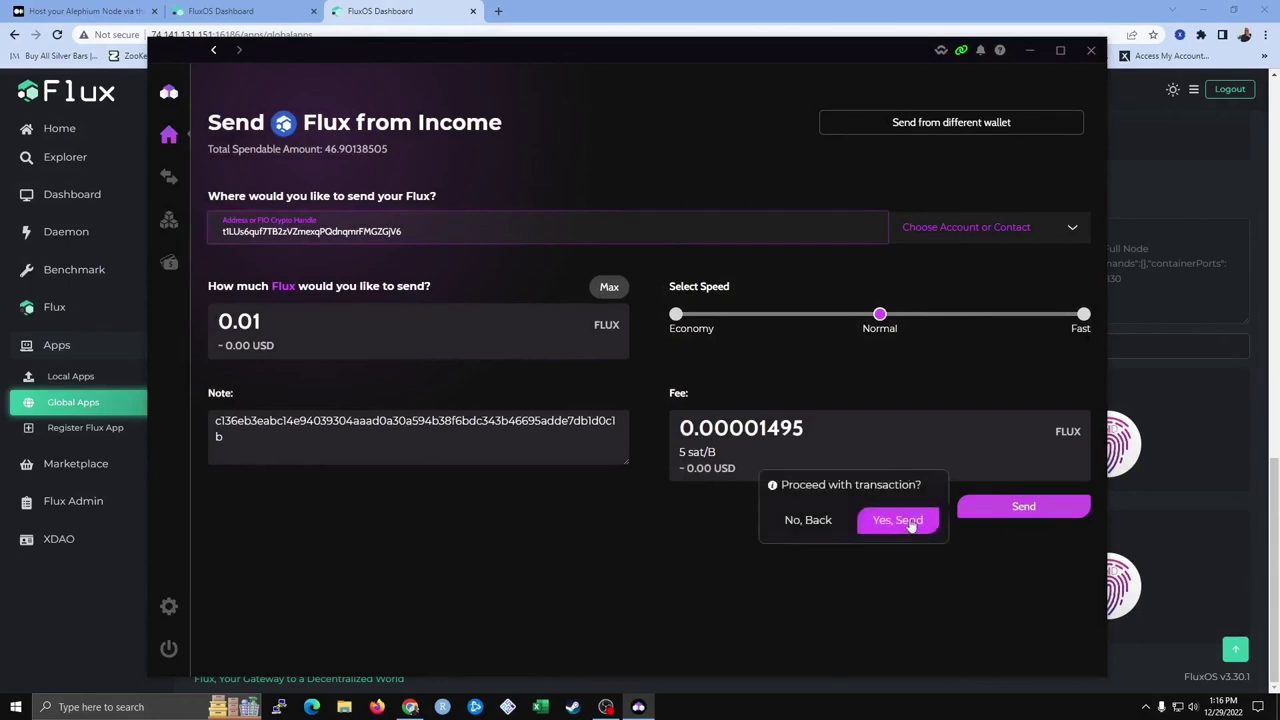
{"action": "left_click", "coordinate": [898, 520]}
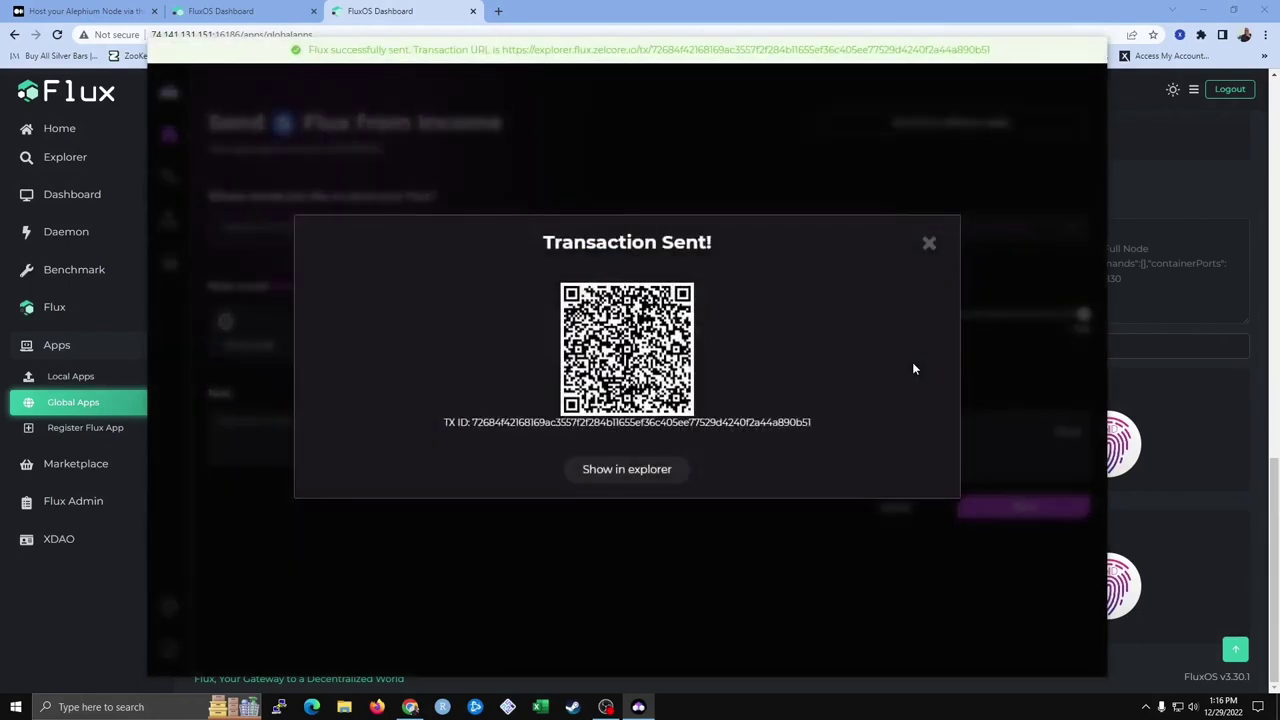
{"action": "left_click", "coordinate": [928, 245]}
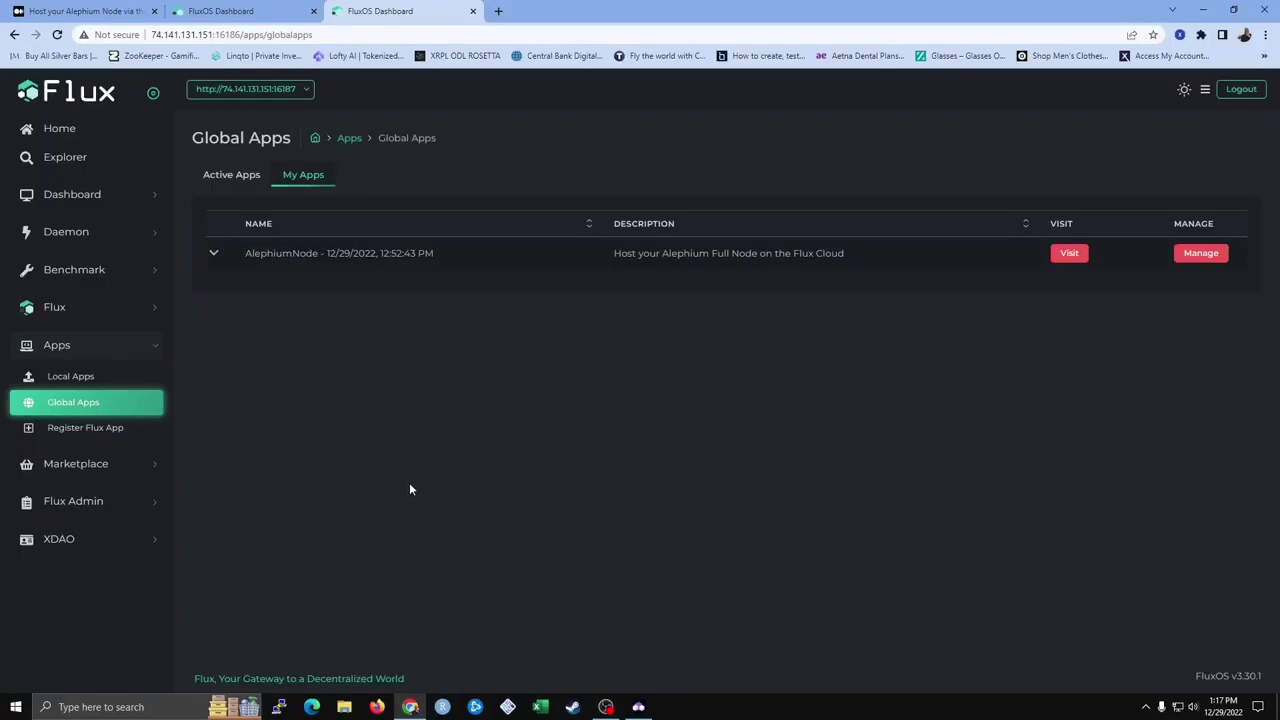